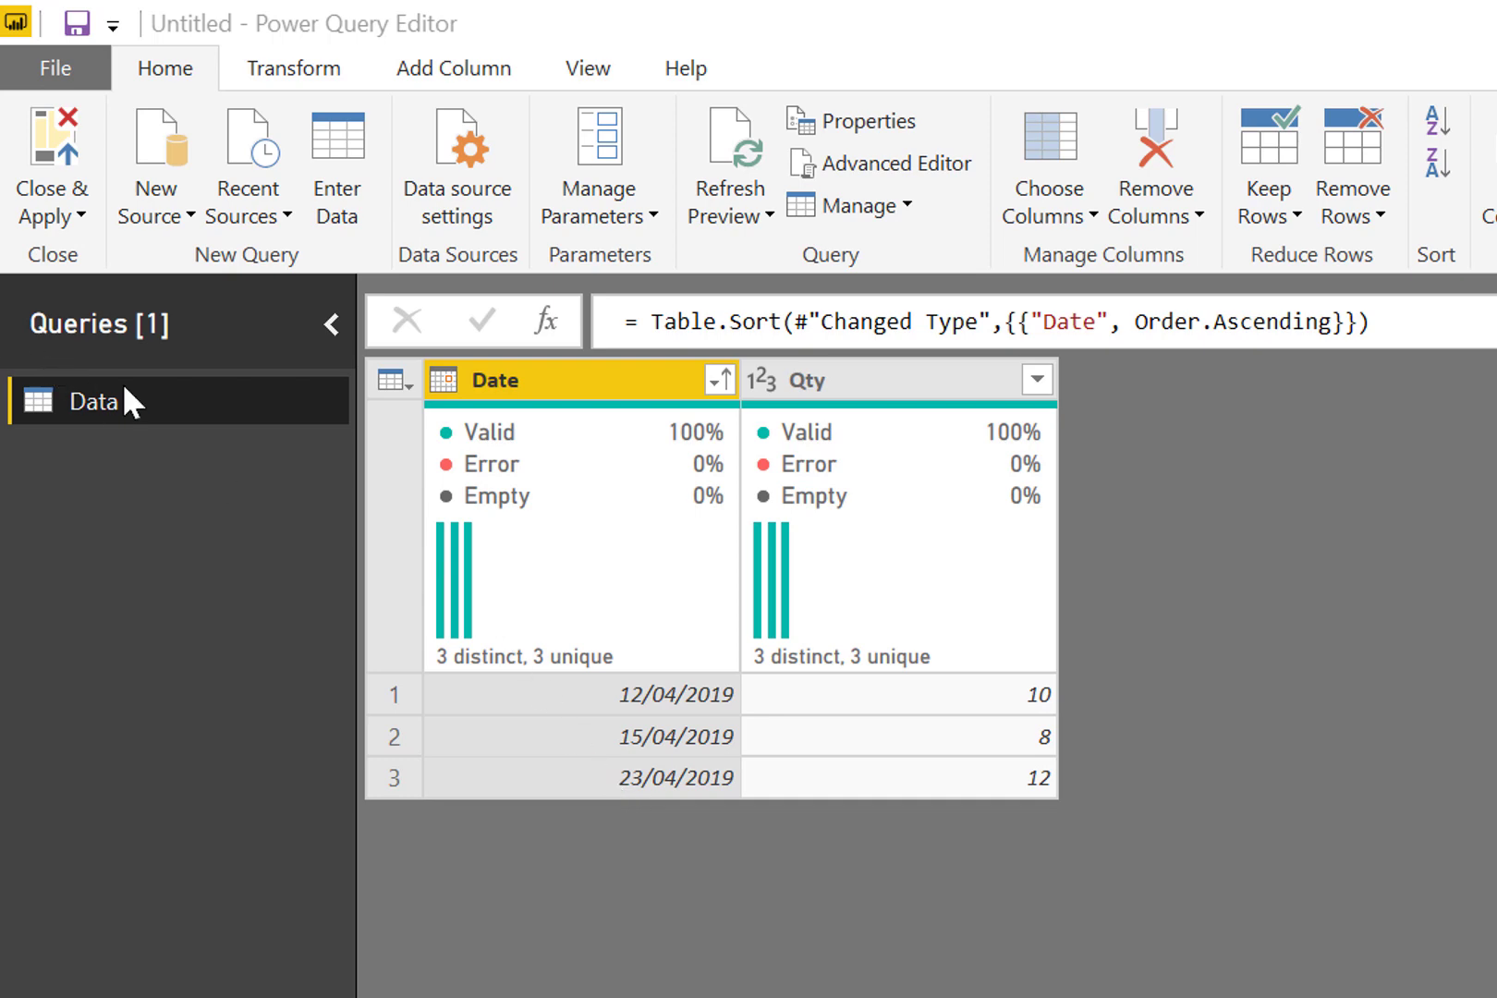
Step: Create a query referencing Data, keep only the top 1 row, and drill down to its date 12/04/2019
{"action": "right_click", "coordinate": [219, 420]}
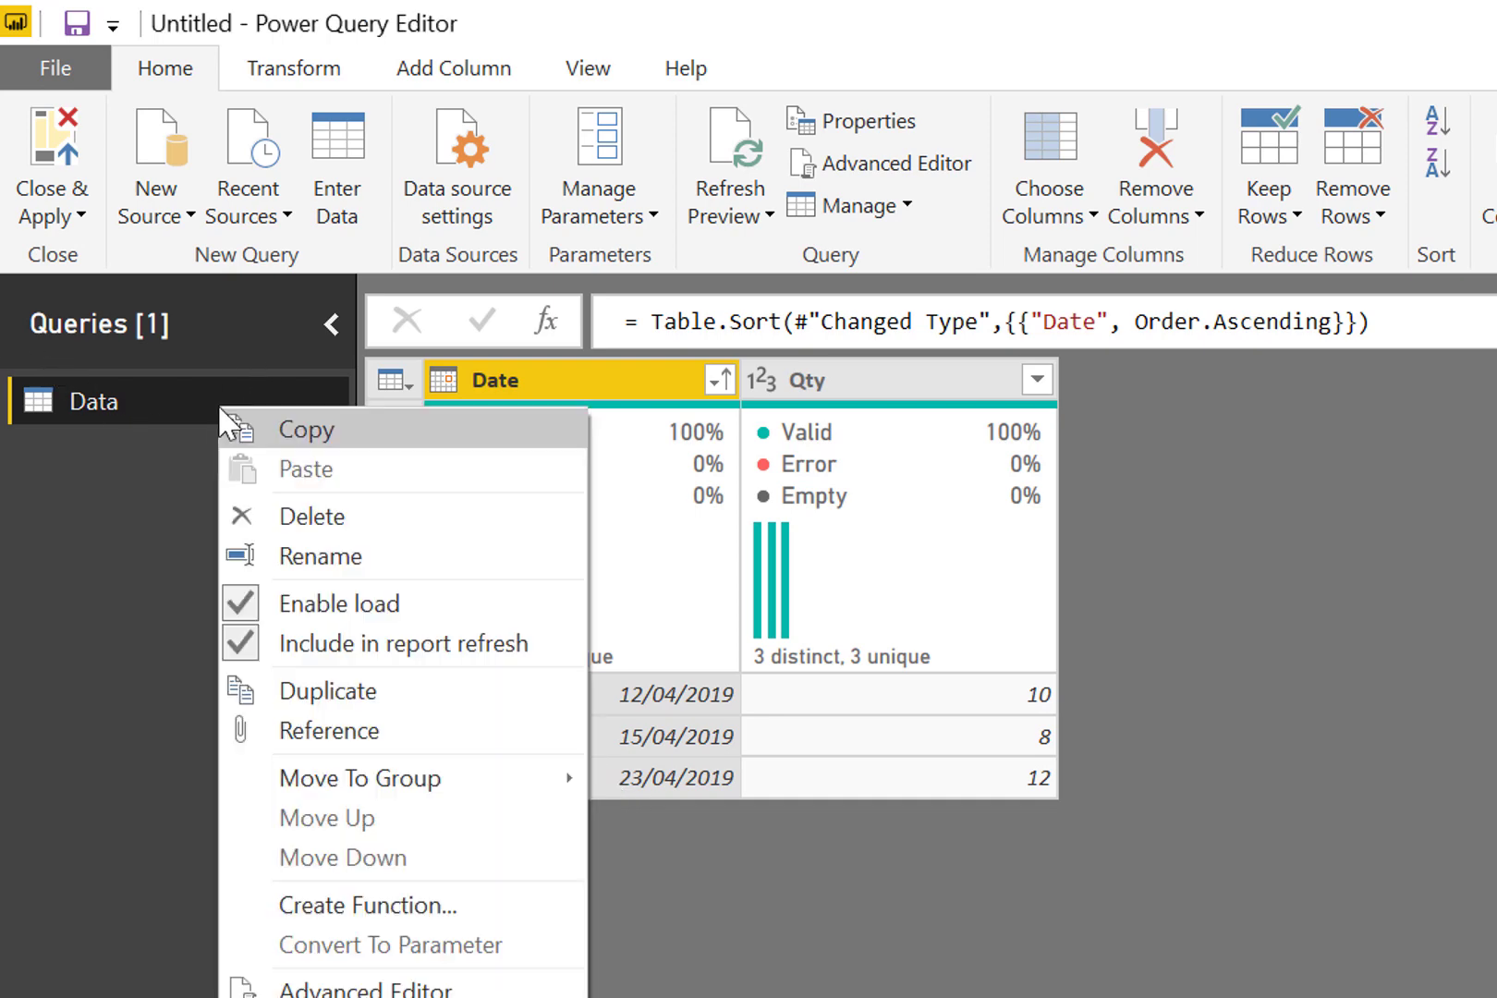
{"action": "left_click", "coordinate": [380, 732]}
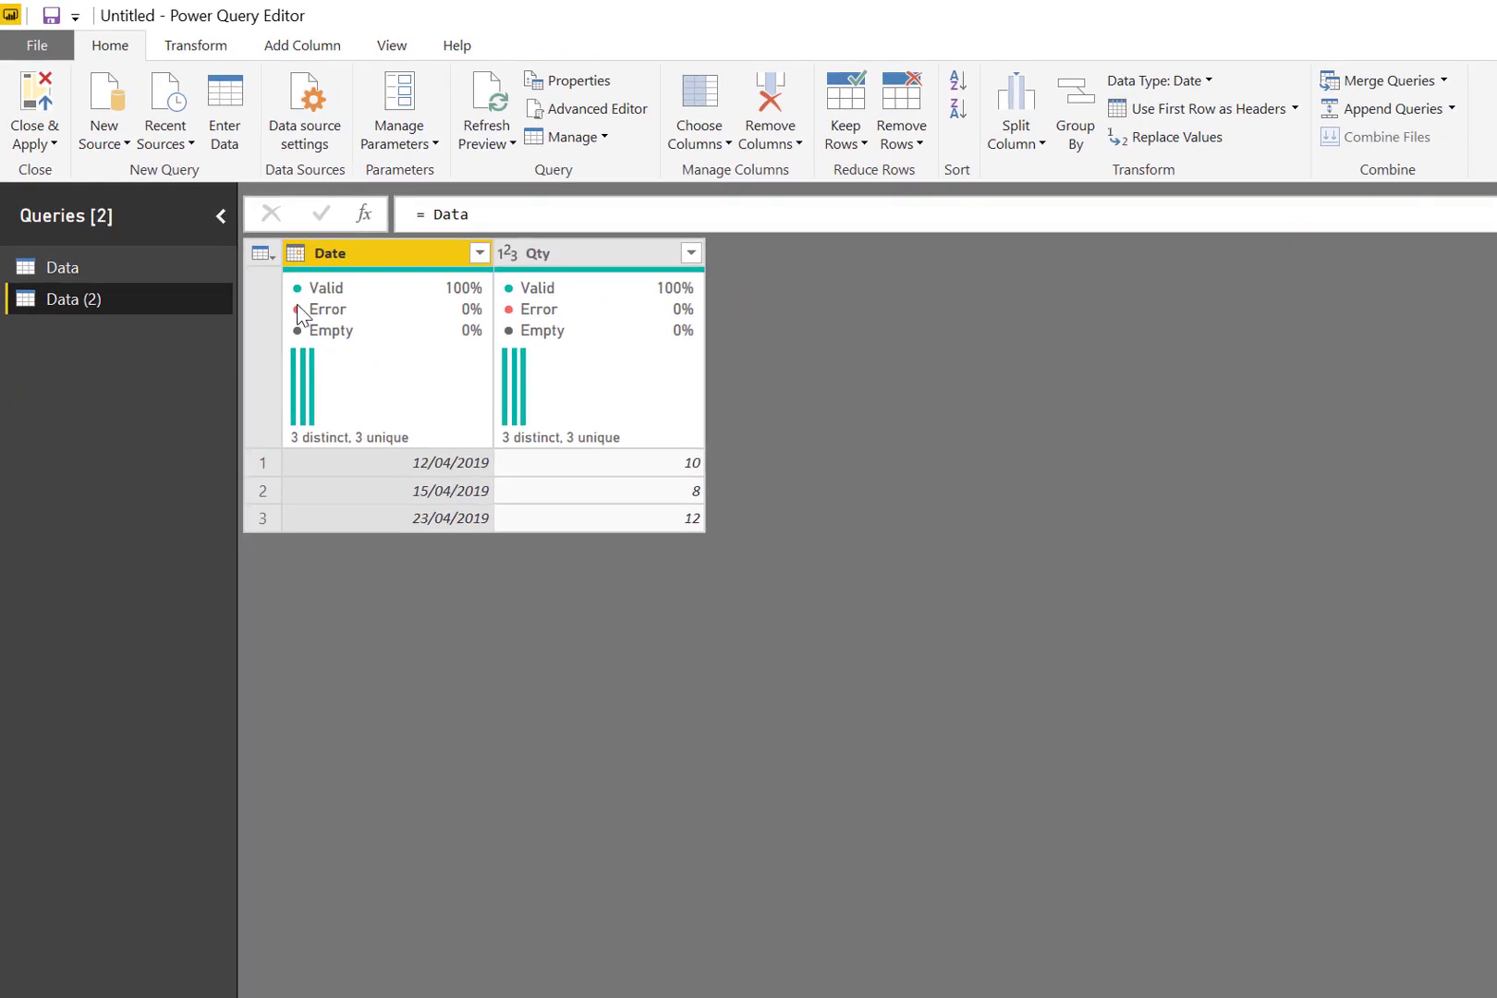
{"action": "left_click", "coordinate": [263, 255]}
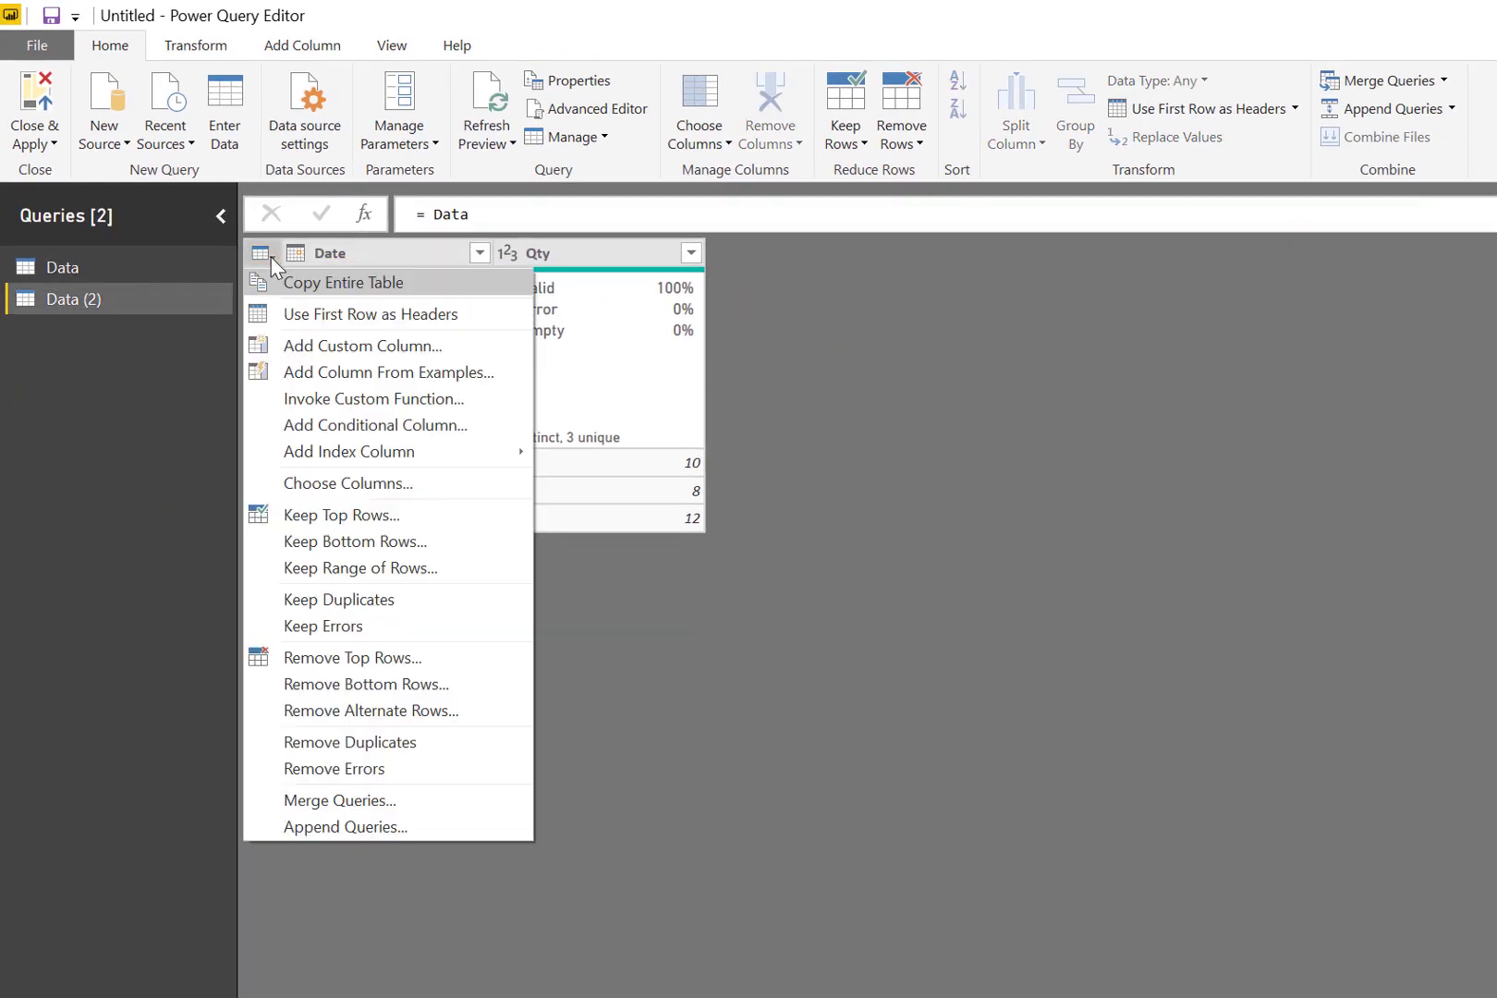
{"action": "left_click", "coordinate": [354, 516]}
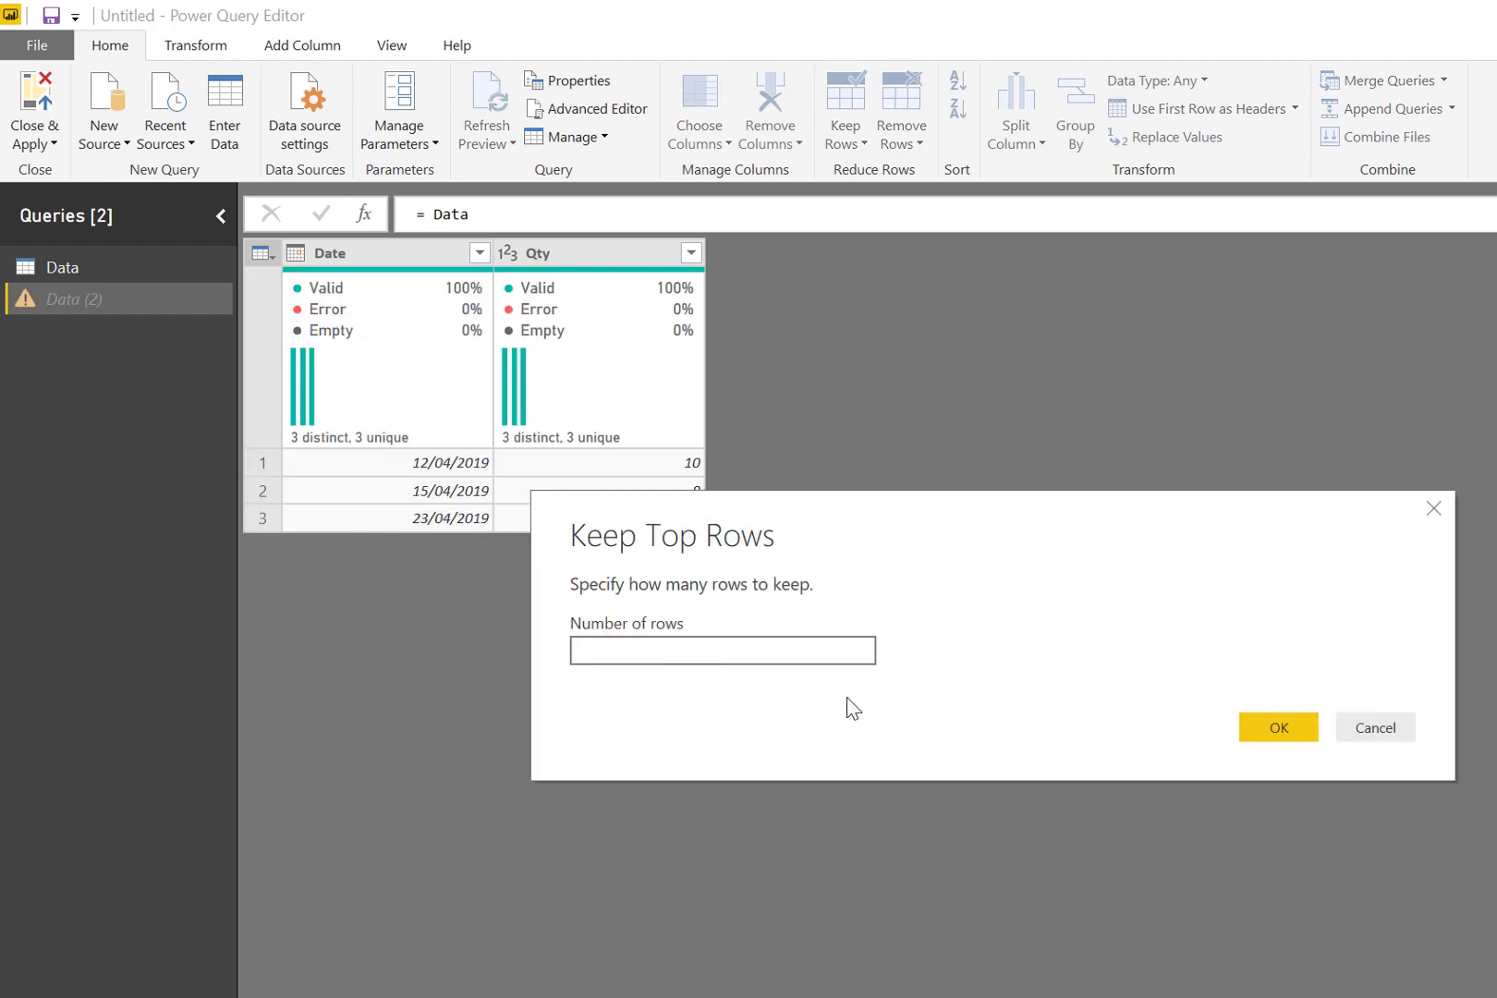
{"action": "type", "text": "1"}
{"action": "left_click", "coordinate": [1280, 730]}
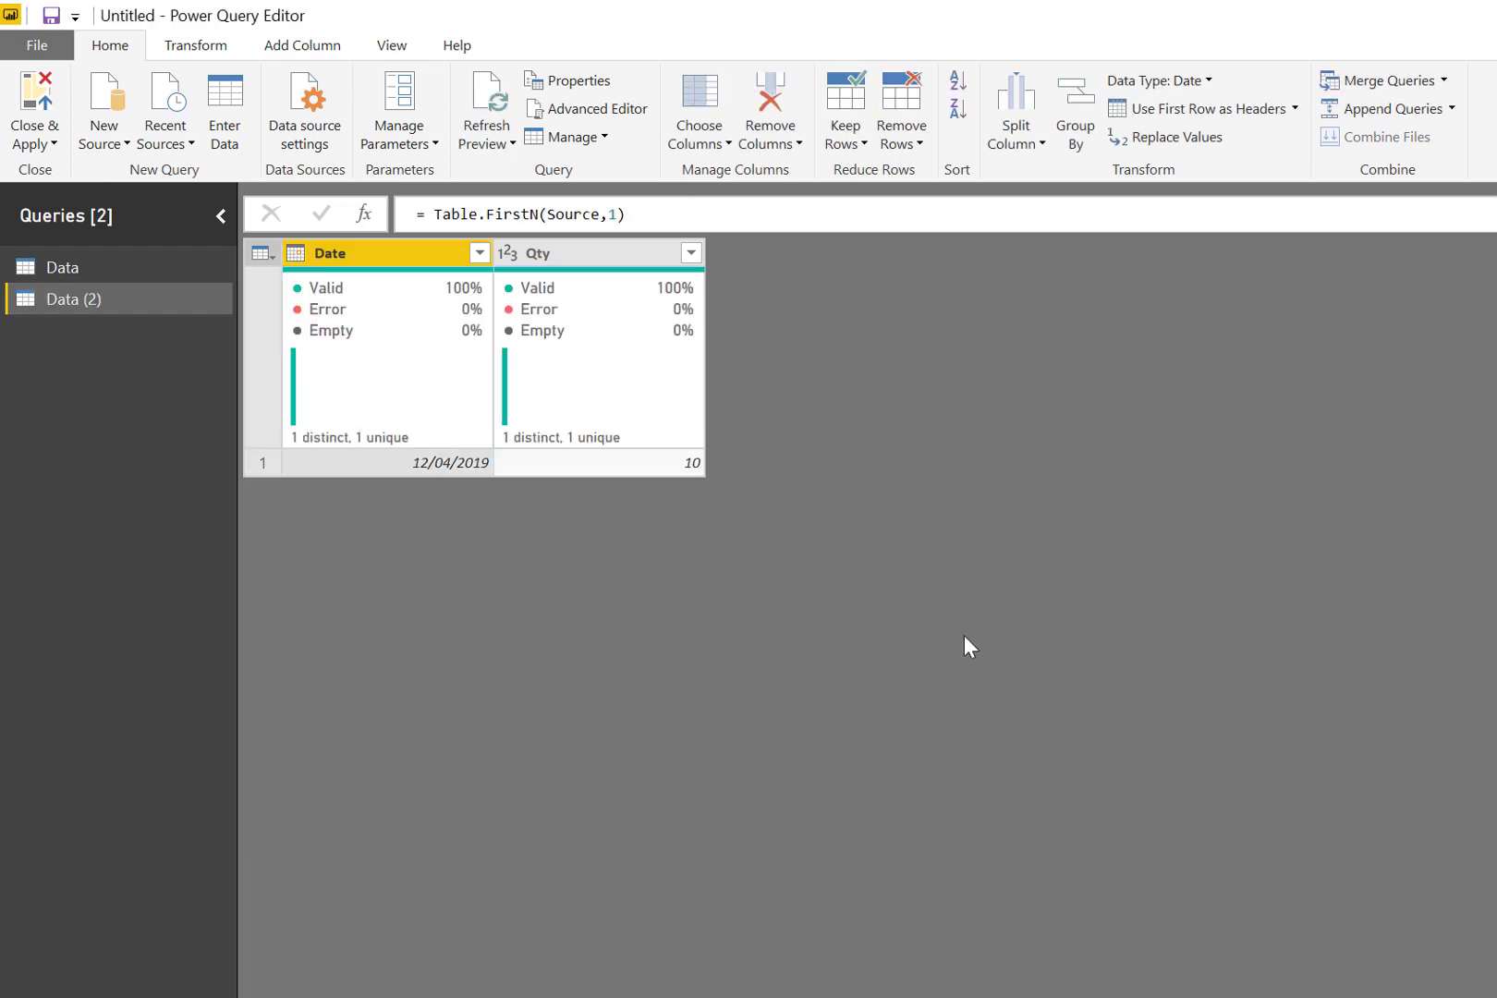
{"action": "right_click", "coordinate": [435, 463]}
{"action": "left_click", "coordinate": [528, 571]}
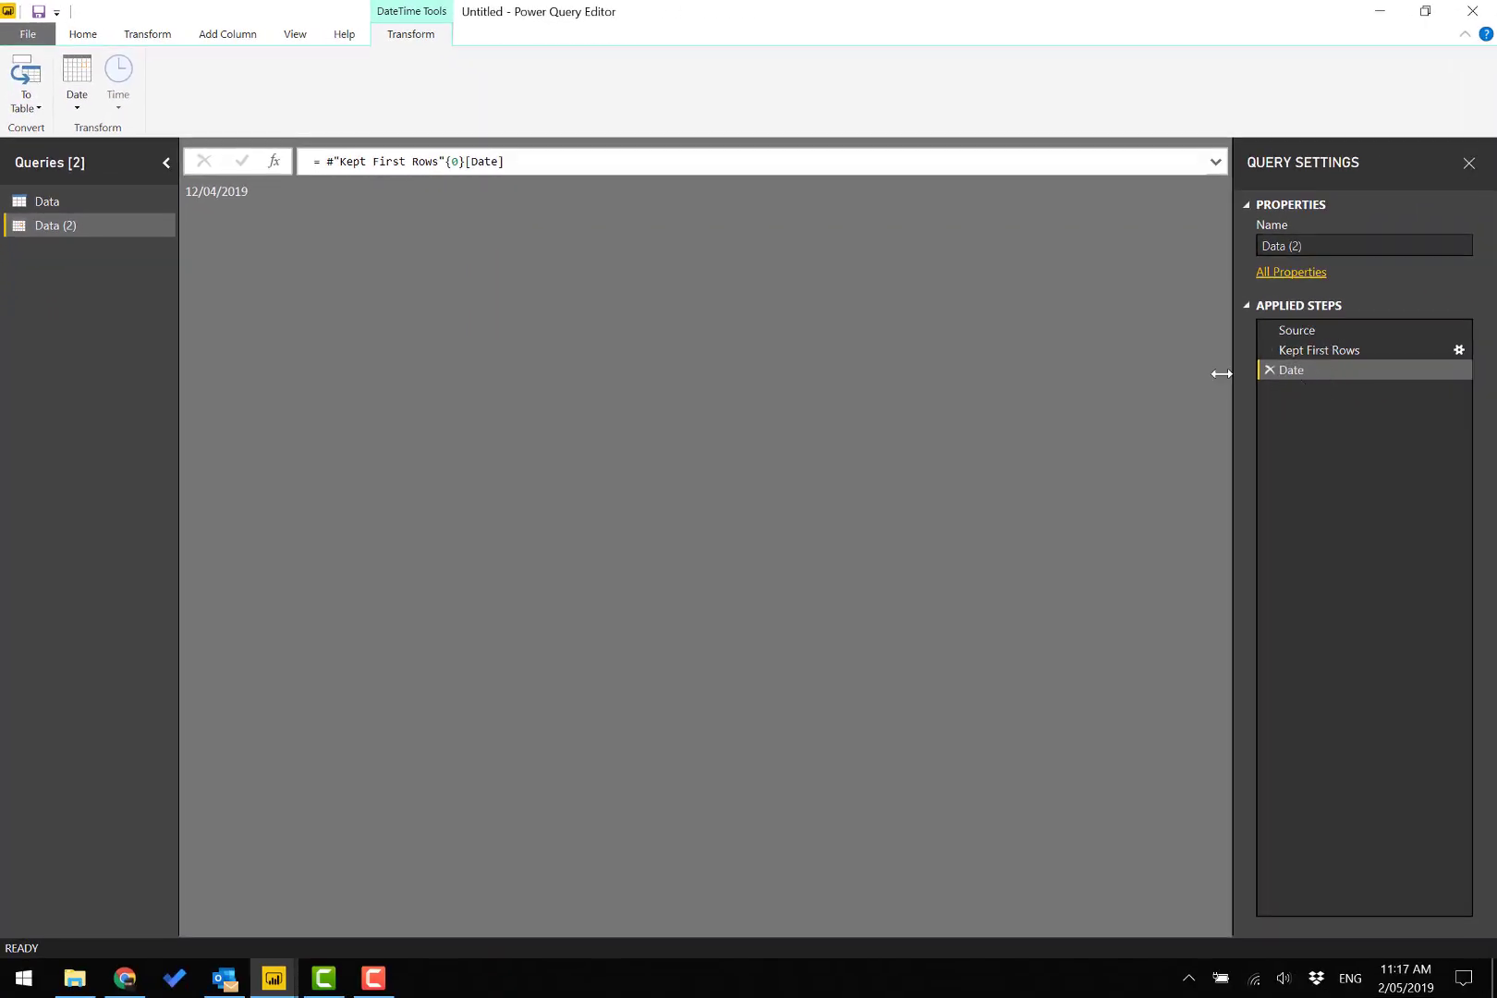
Step: Rename the new query MinDate and review its keep-first-row step
{"action": "key", "text": "F2"}
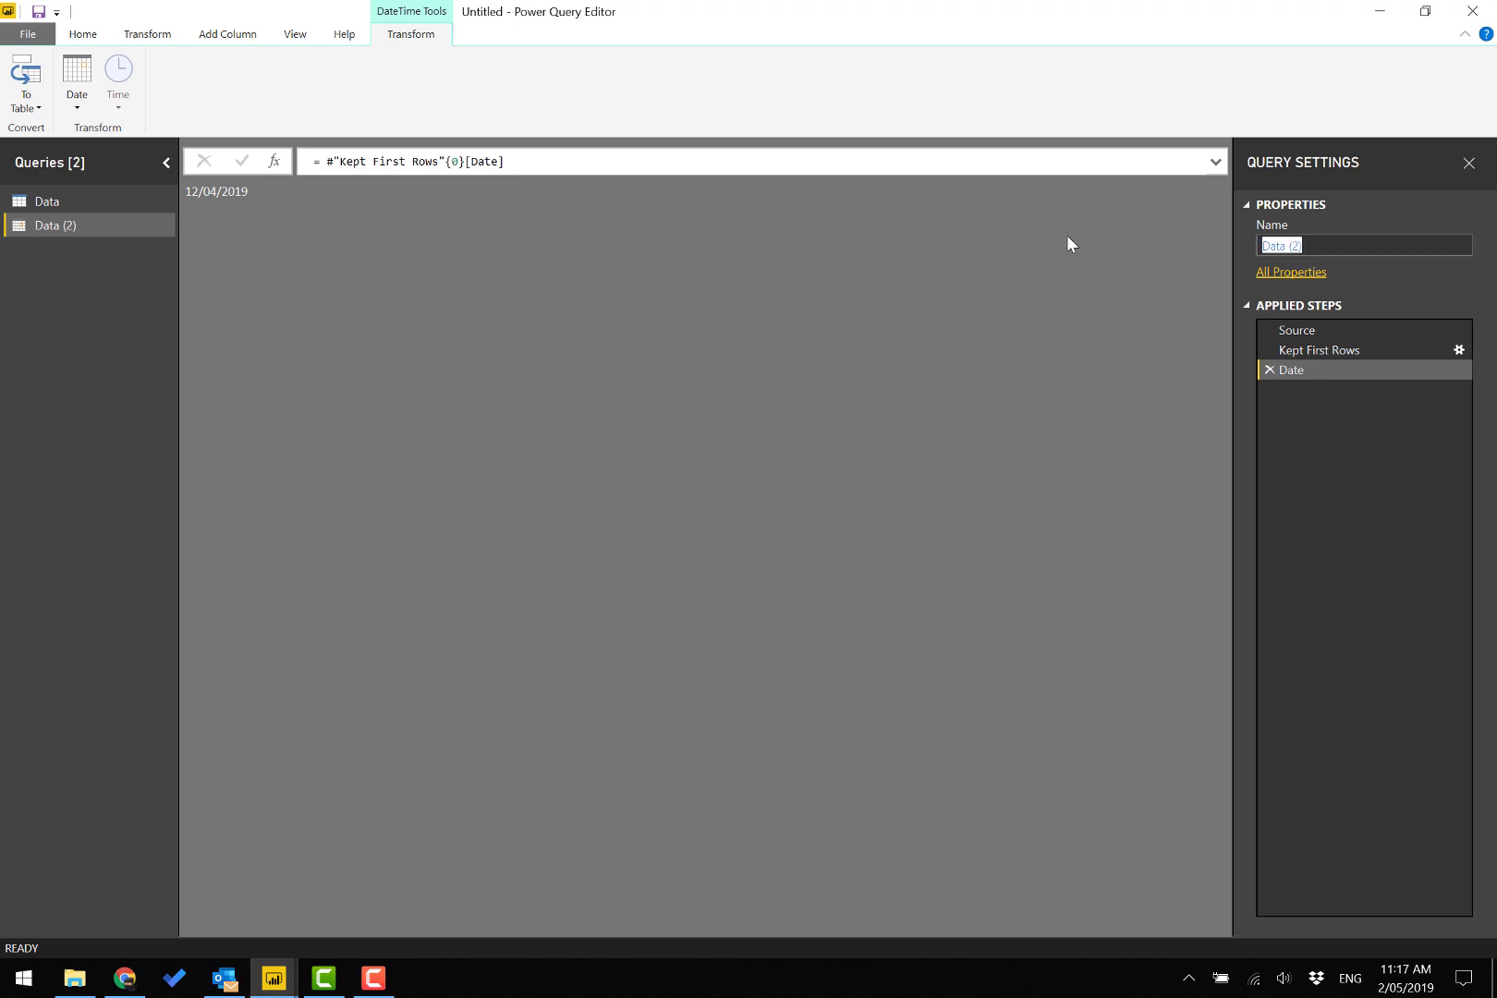
{"action": "type", "text": "MinDate"}
{"action": "key", "text": "Return"}
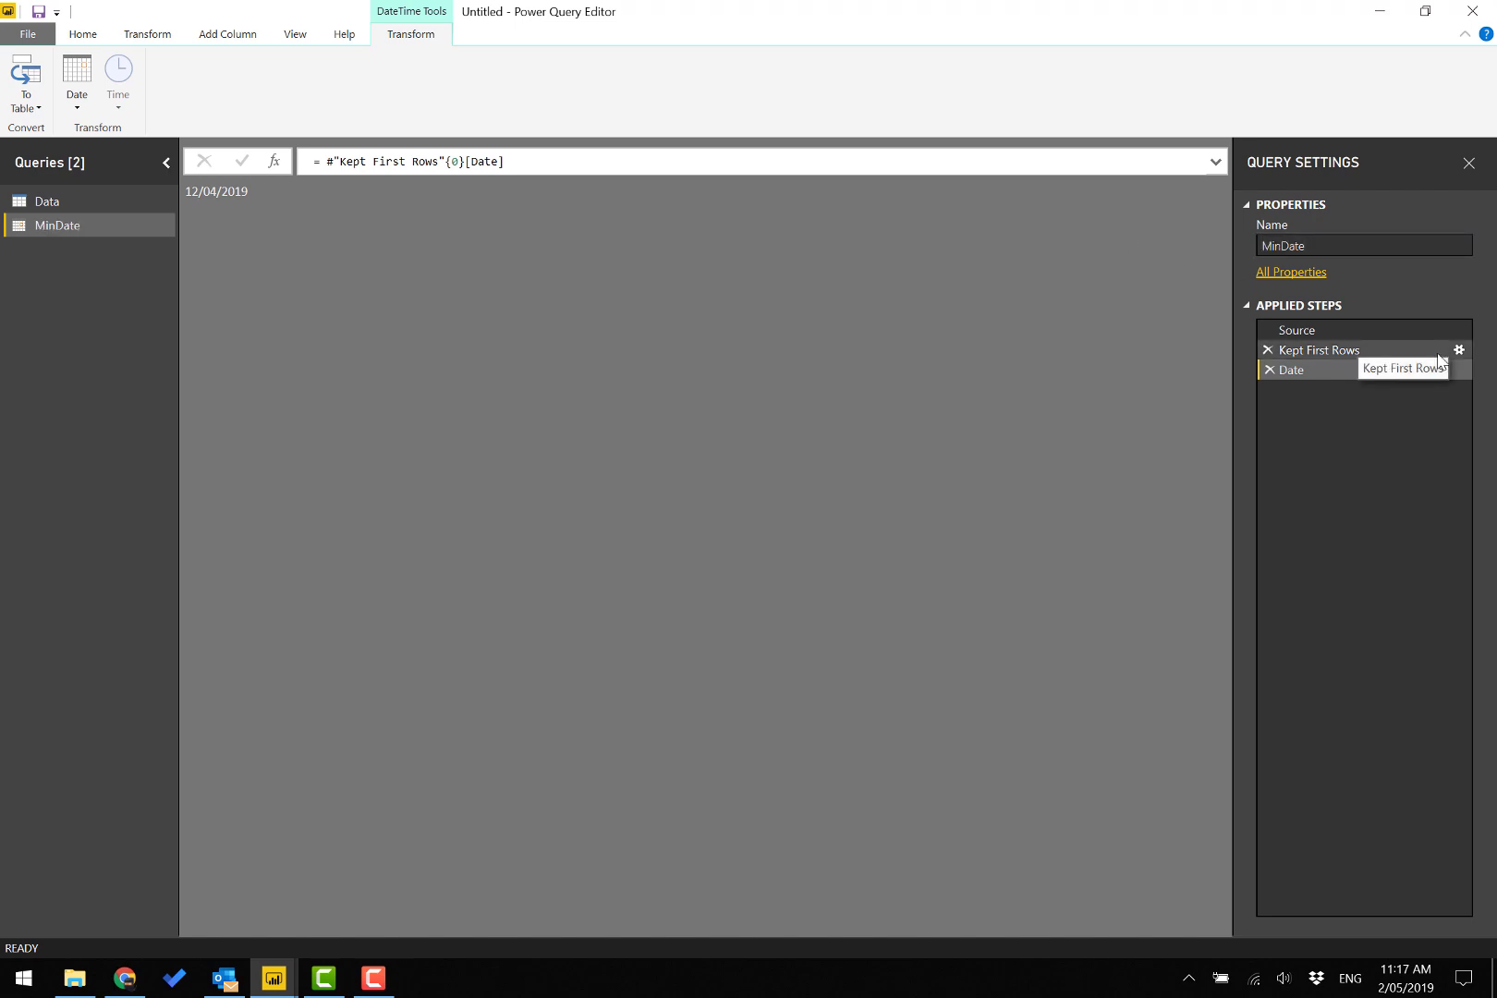
{"action": "left_click", "coordinate": [1335, 353]}
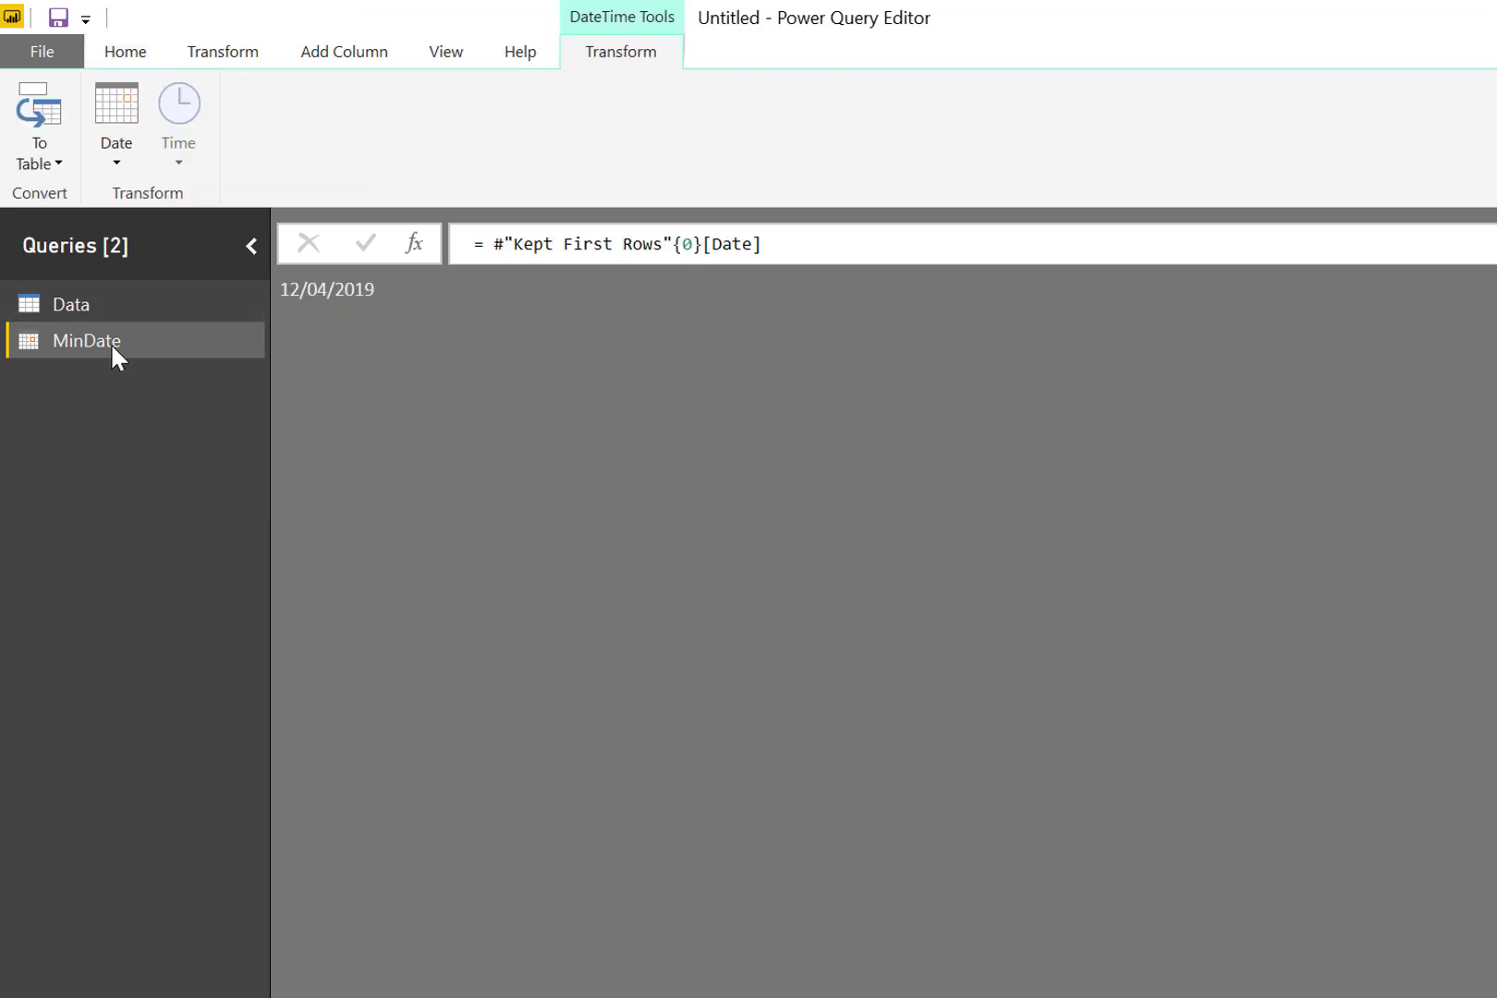
Step: Duplicate MinDate and change its Table.FirstN step to Table.LastN, yielding 23/04/2019
{"action": "right_click", "coordinate": [110, 342]}
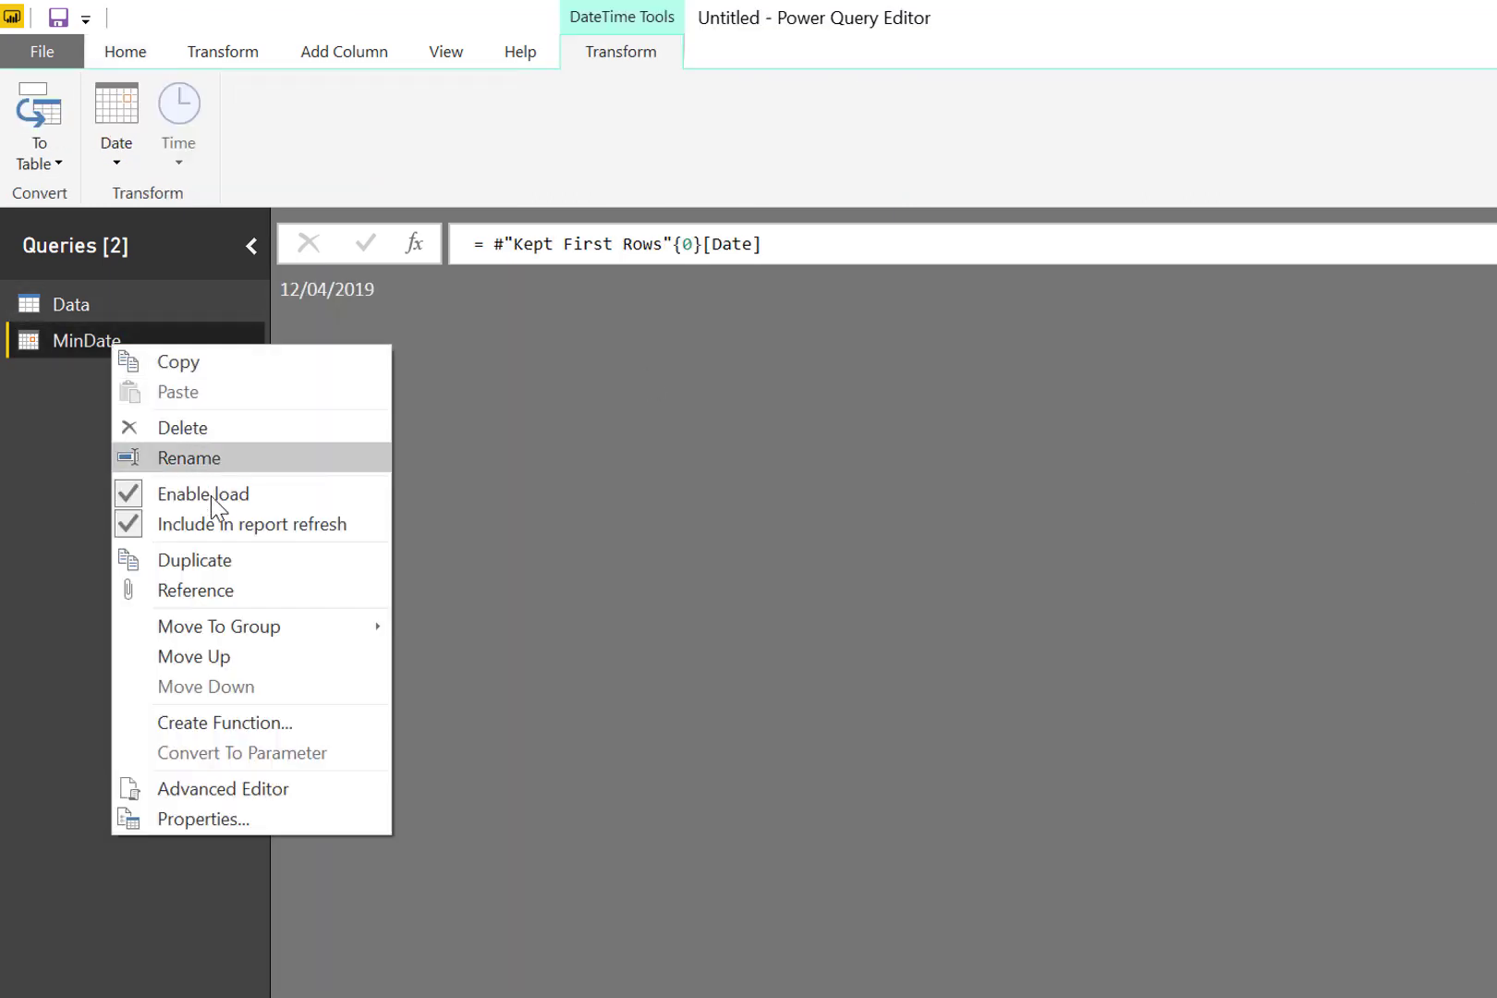
{"action": "left_click", "coordinate": [215, 561]}
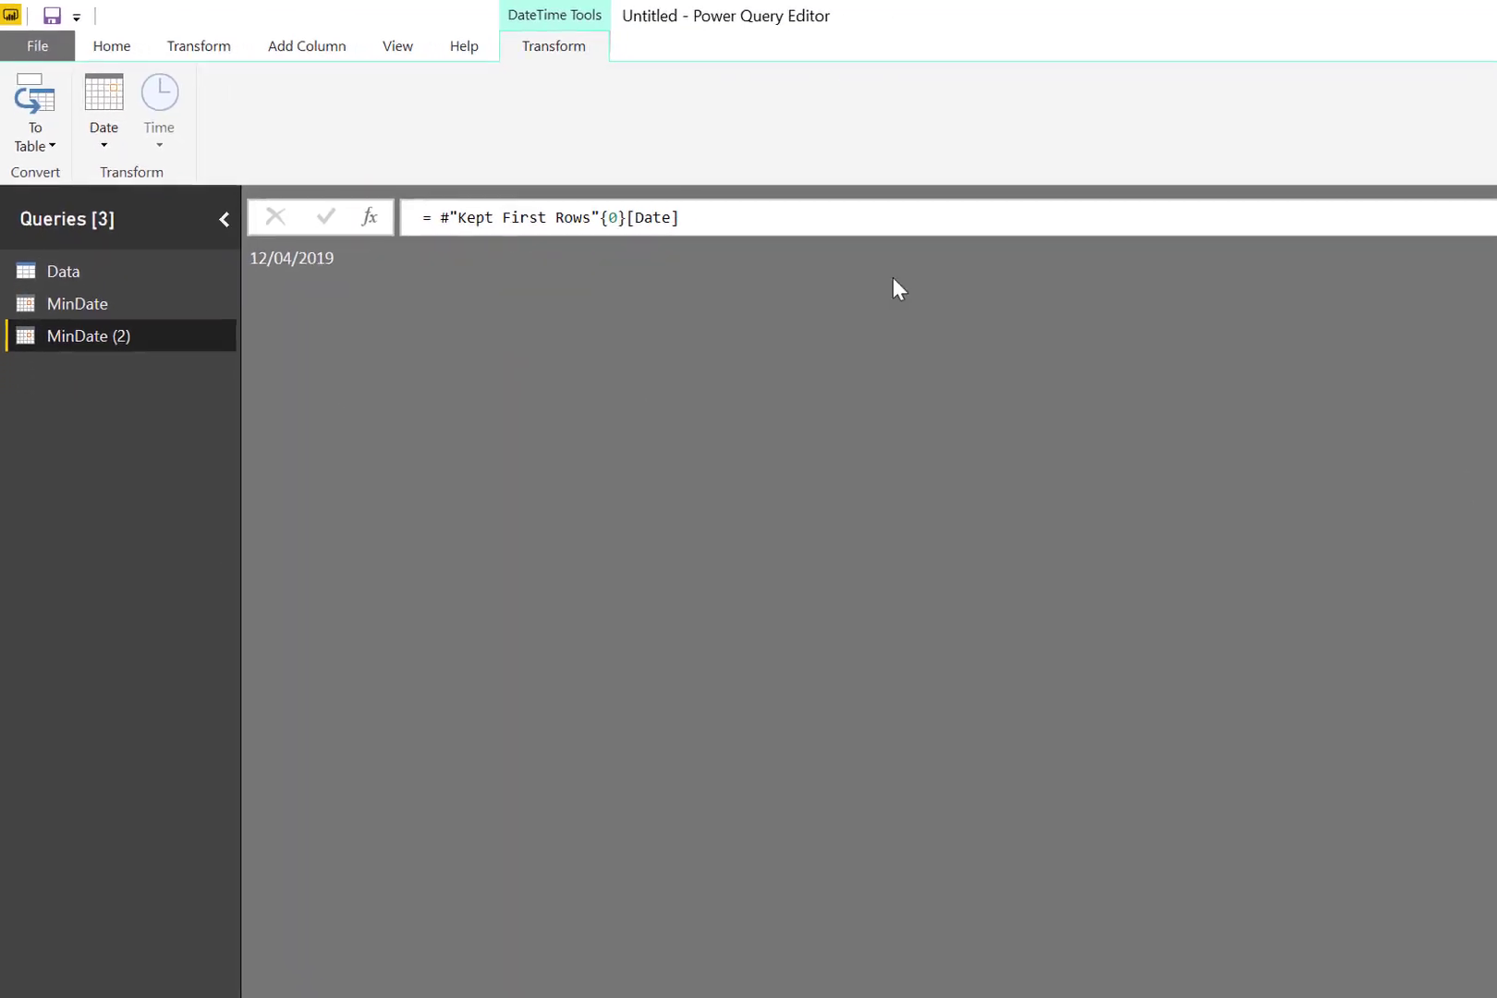
{"action": "left_click", "coordinate": [1313, 350]}
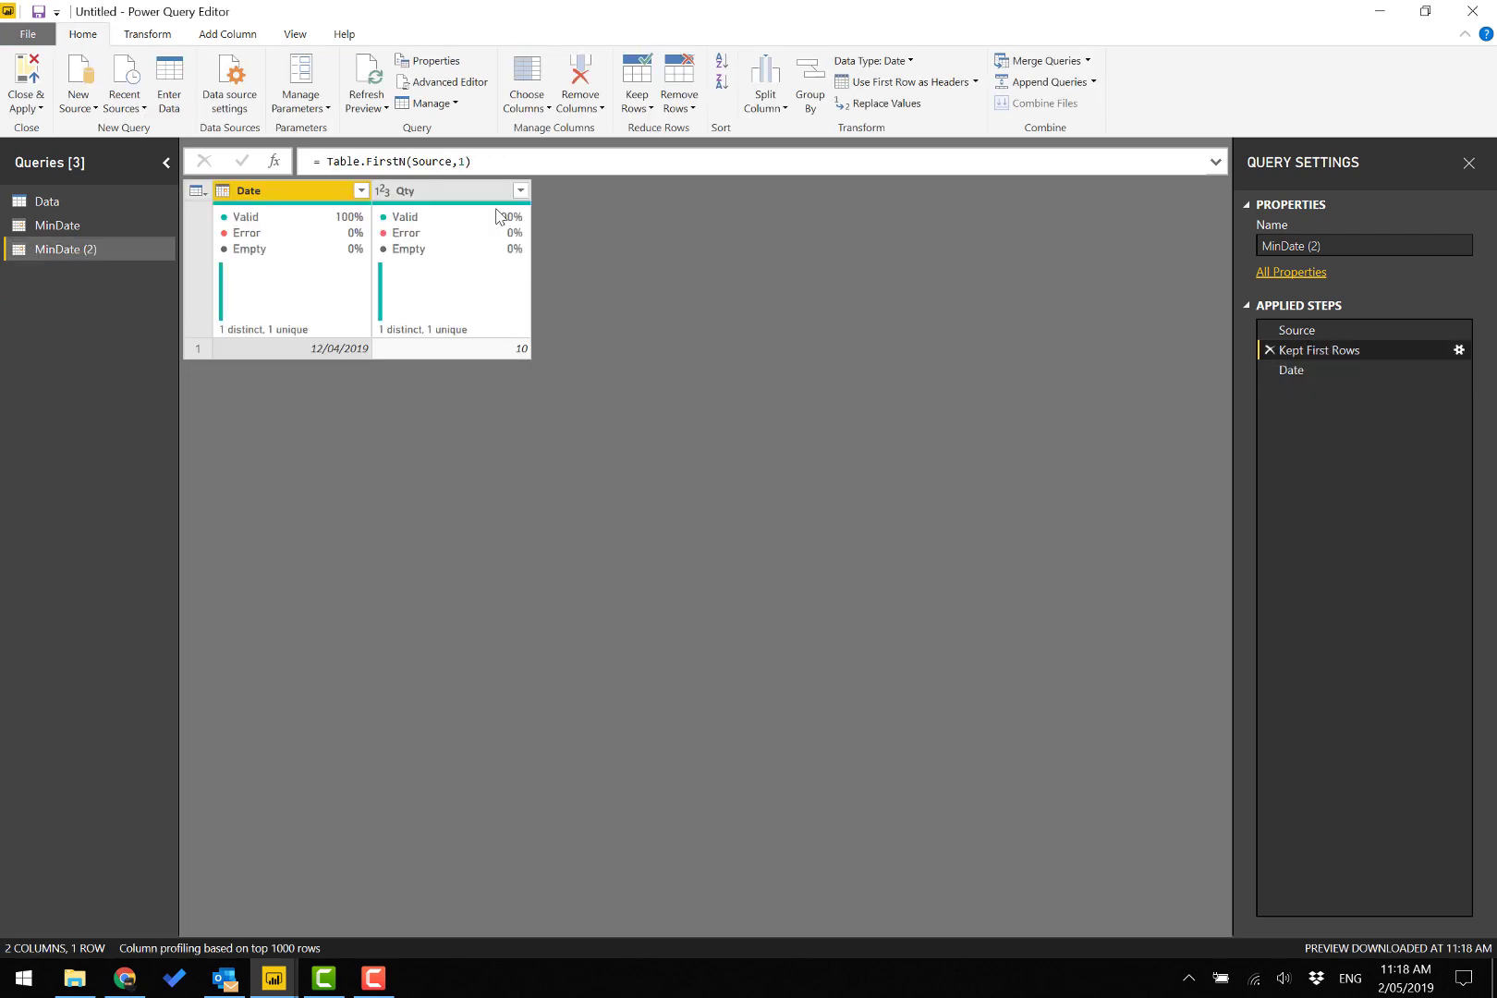
{"action": "left_click", "coordinate": [402, 161]}
{"action": "key", "text": "BackSpace"}
{"action": "key", "text": "BackSpace"}
{"action": "key", "text": "BackSpace"}
{"action": "key", "text": "BackSpace"}
{"action": "key", "text": "BackSpace"}
{"action": "type", "text": "bo"}
{"action": "key", "text": "BackSpace"}
{"action": "key", "text": "BackSpace"}
{"action": "key", "text": "Delete"}
{"action": "type", "text": "Last"}
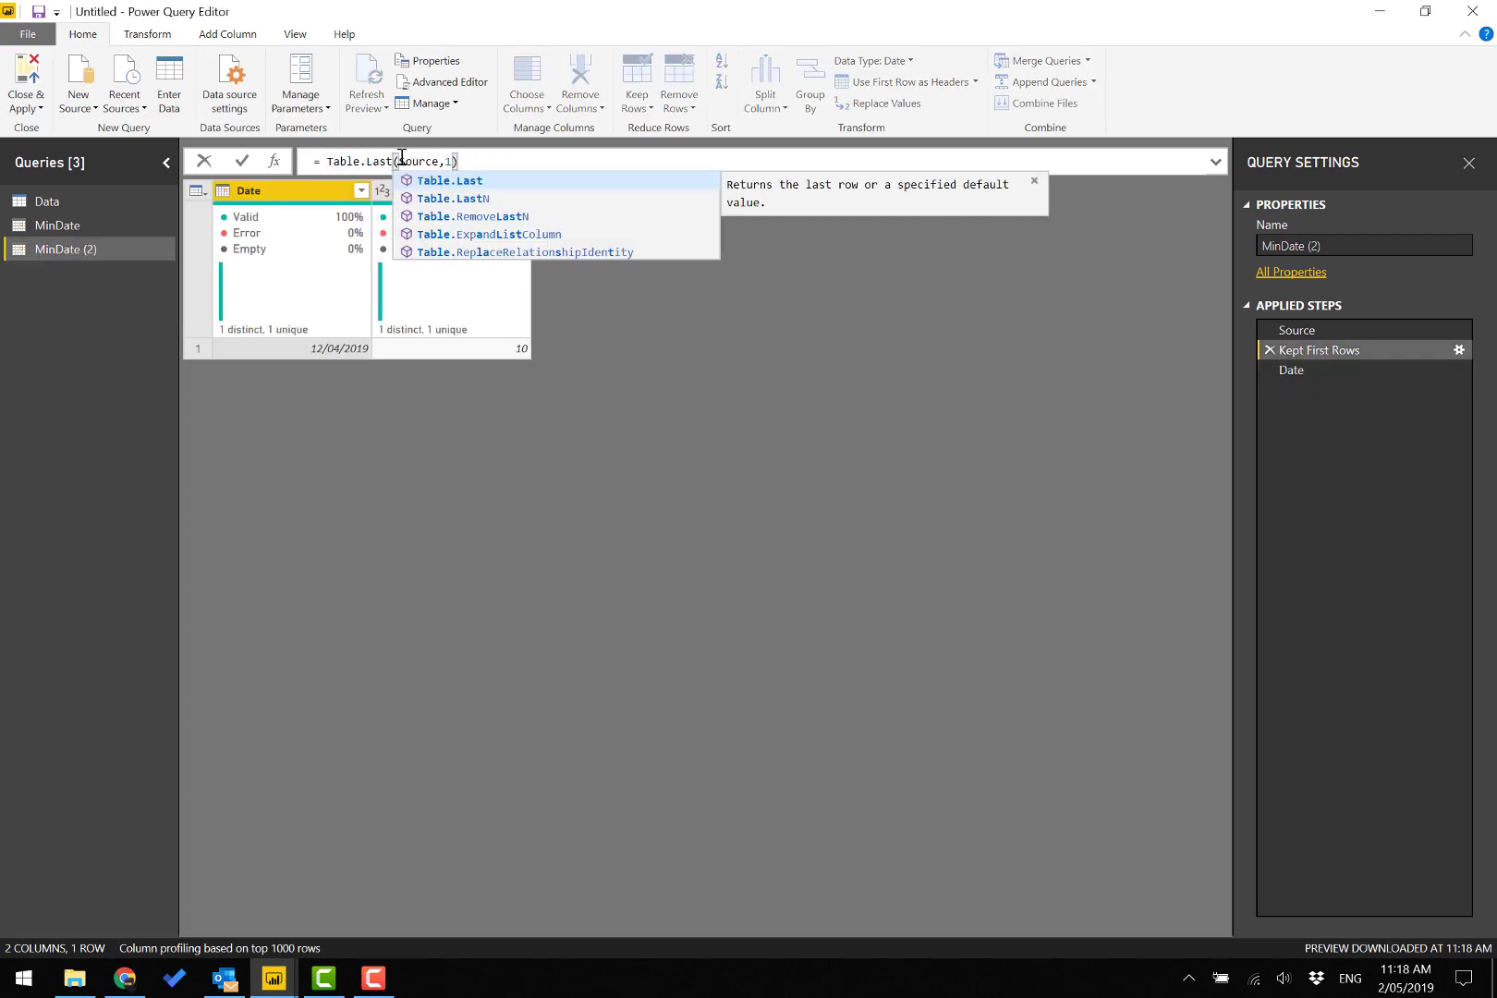
{"action": "type", "text": "N"}
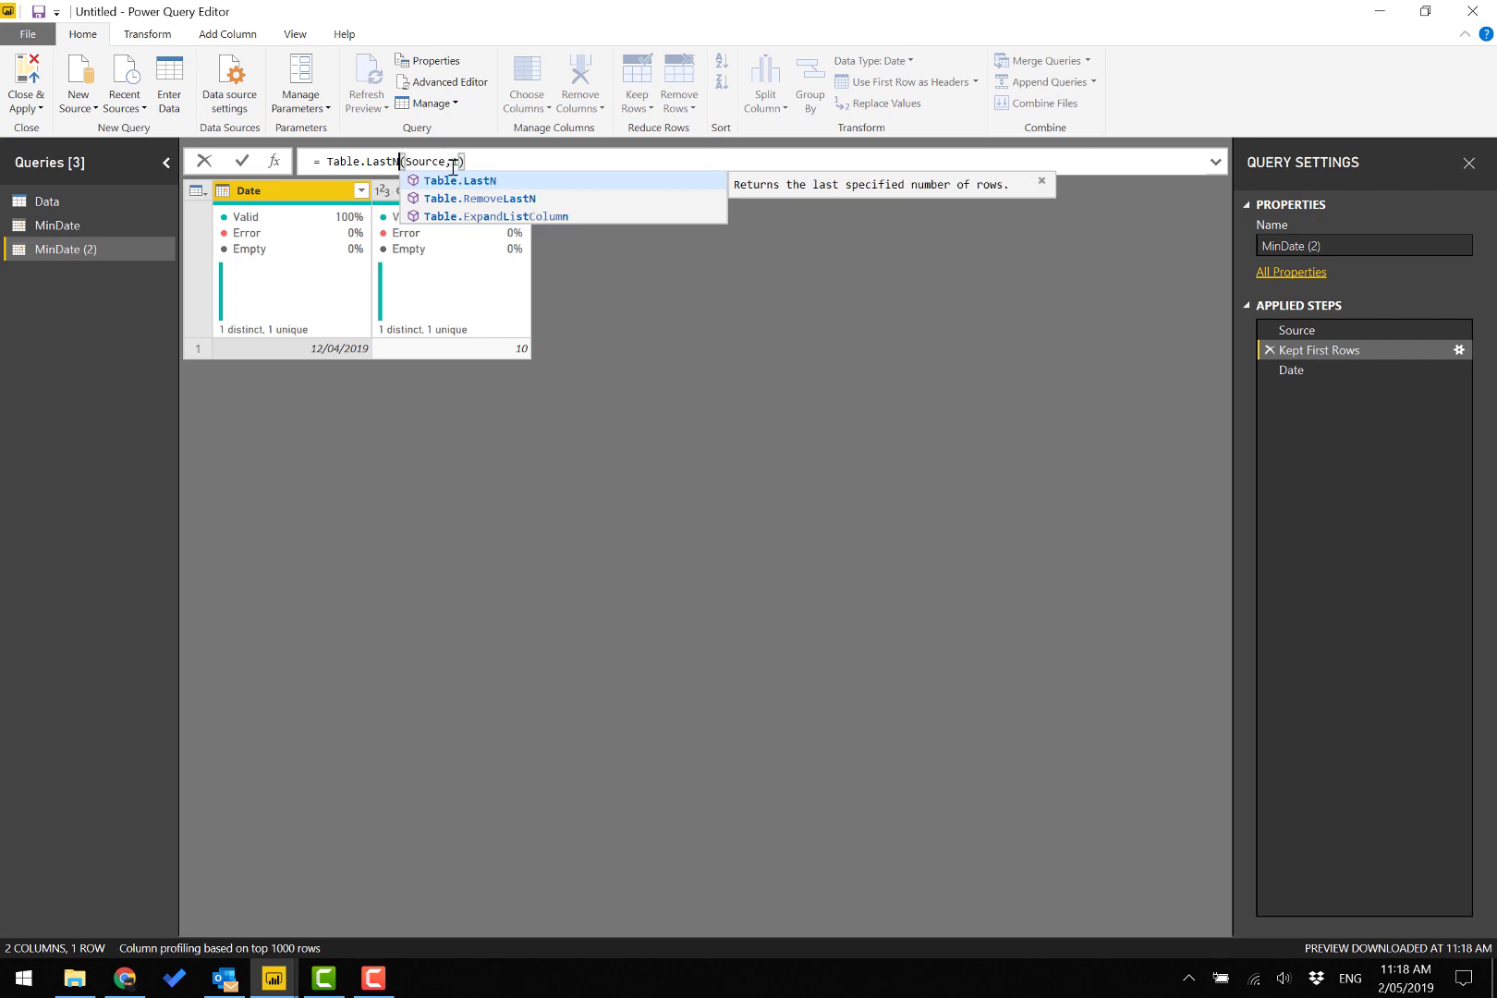
{"action": "left_click", "coordinate": [476, 162]}
{"action": "key", "text": "Return"}
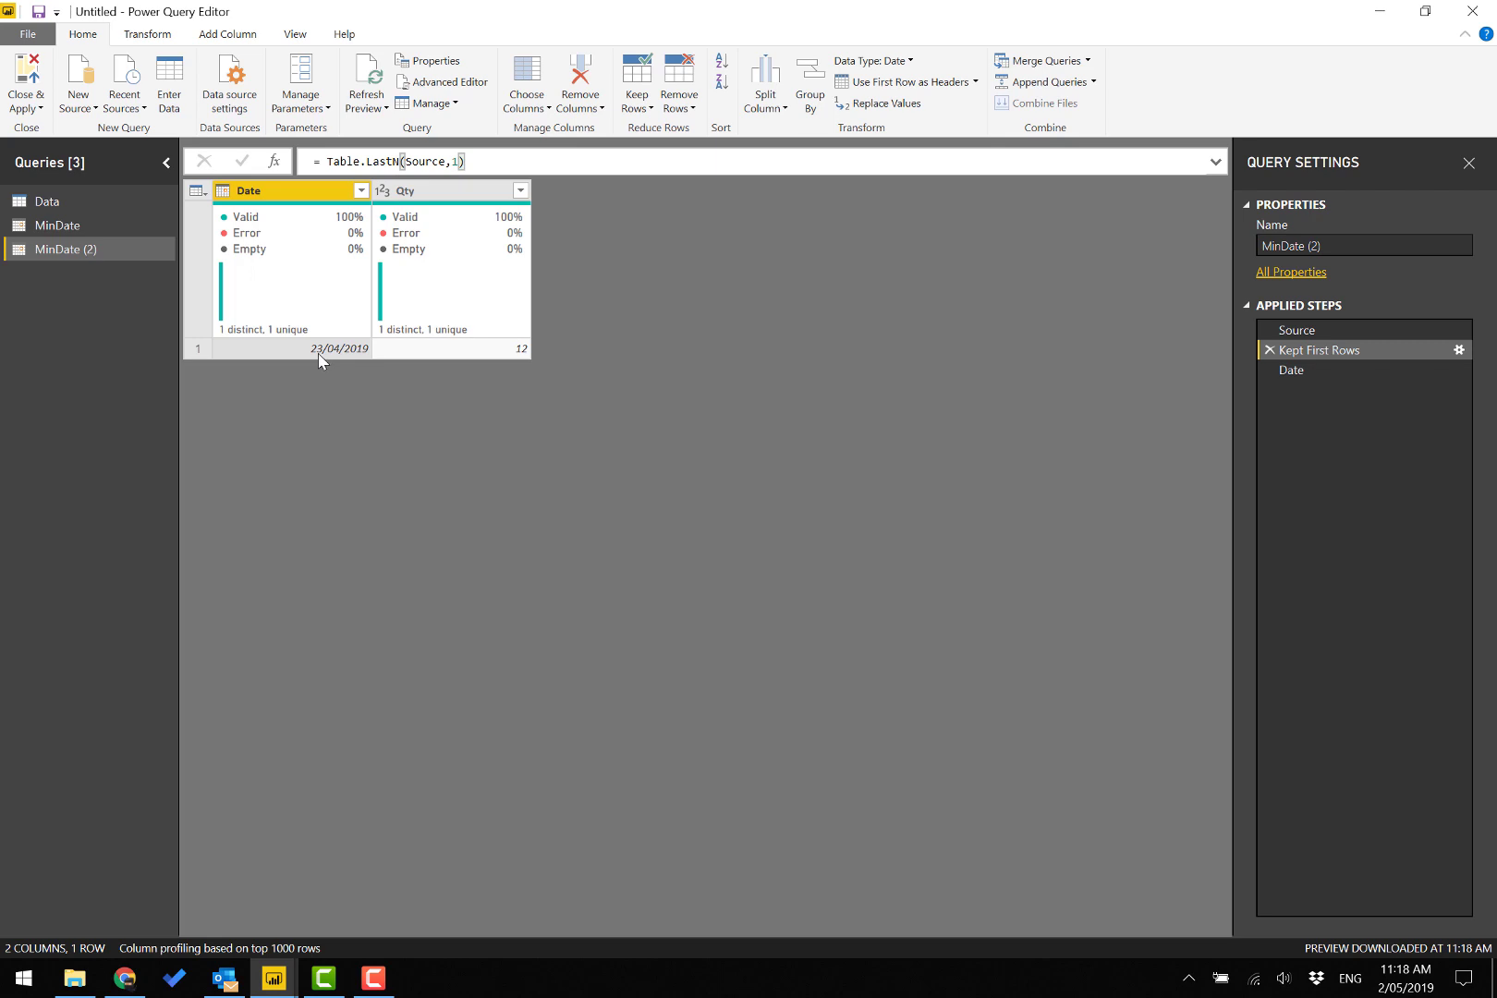
{"action": "left_click", "coordinate": [1306, 372]}
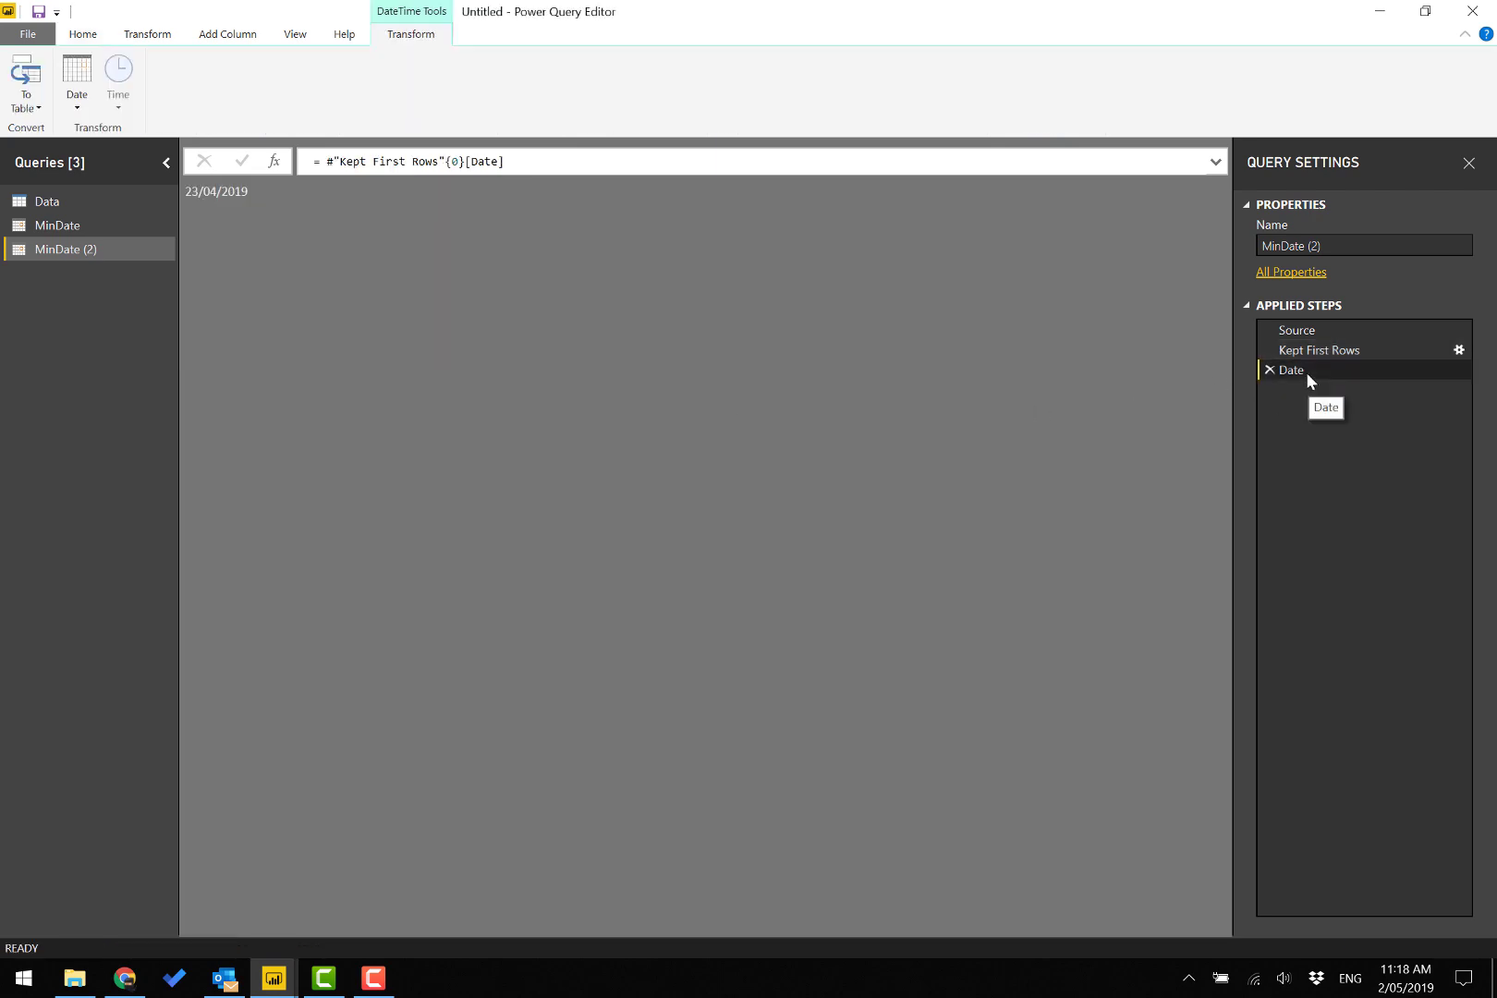
Step: Rename the duplicated query MaxDate
{"action": "left_click_drag", "start_coordinate": [1332, 248], "coordinate": [1221, 245]}
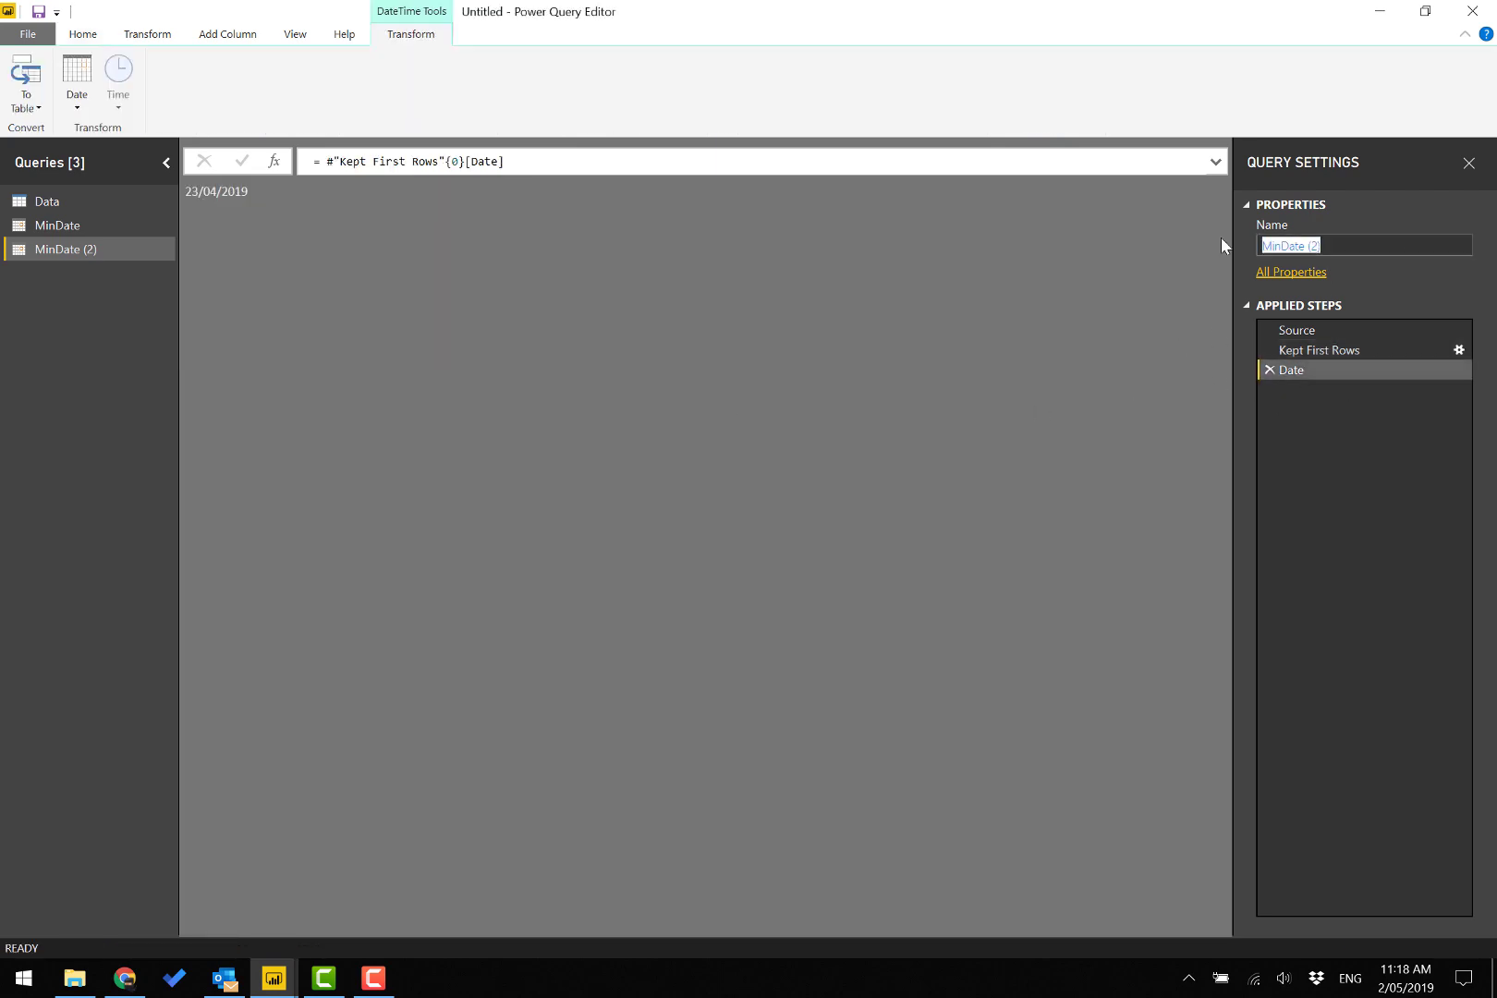
{"action": "type", "text": "MaxDate"}
{"action": "key", "text": "Return"}
{"action": "left_click_drag", "start_coordinate": [86, 233], "coordinate": [83, 252]}
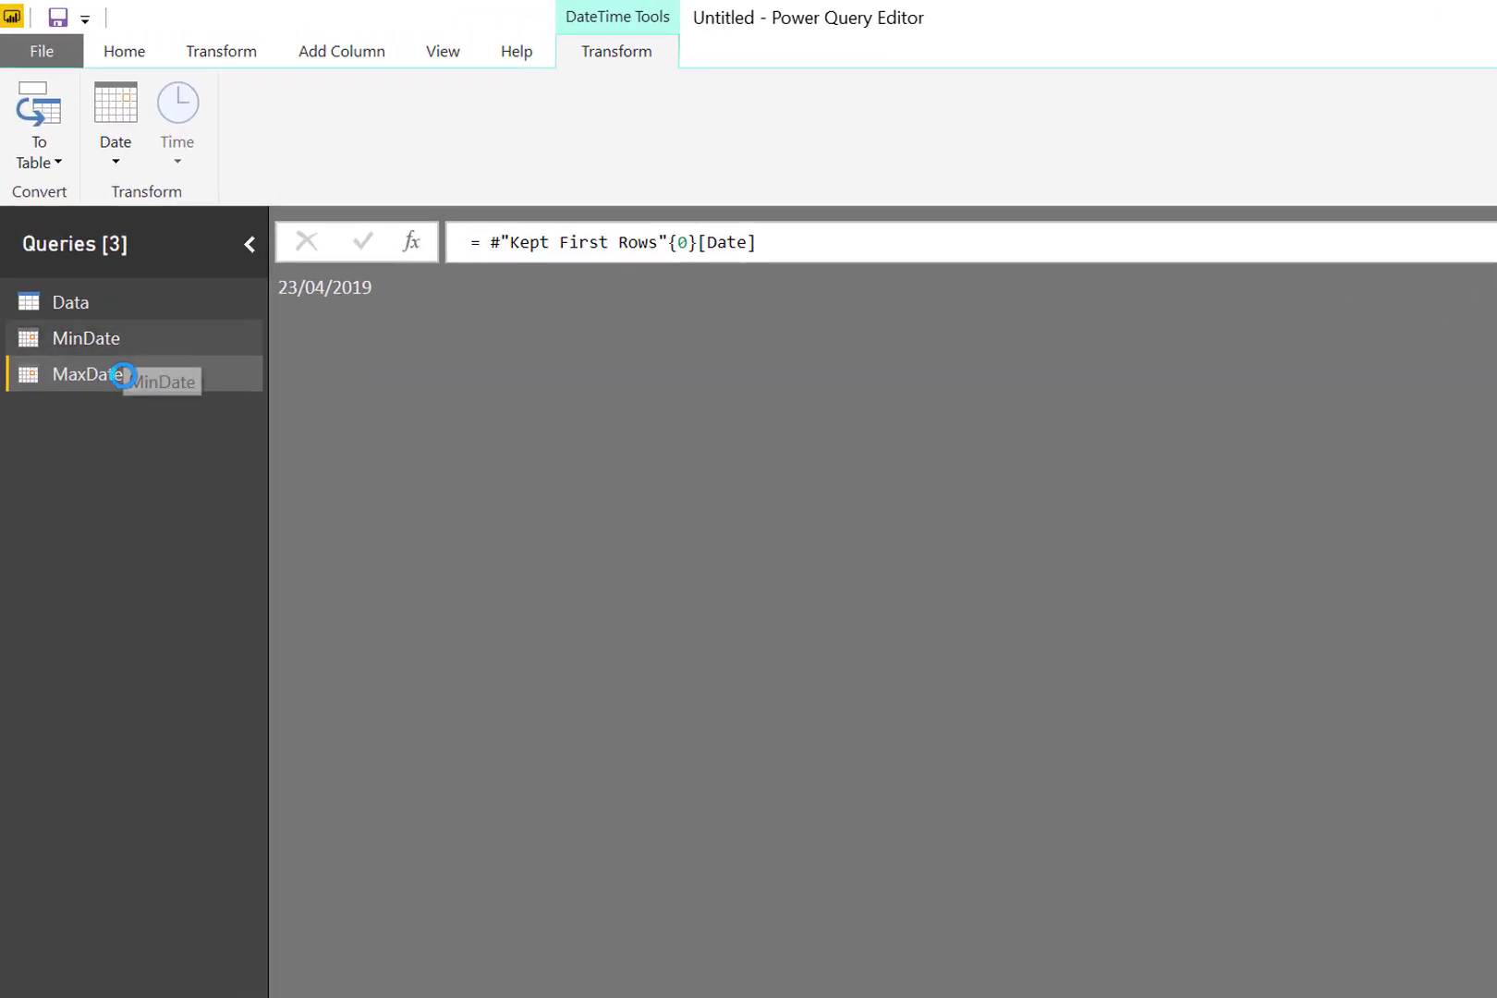
Step: Untick Enable load for MaxDate, MinDate and Data, accepting the data-loss warning
{"action": "left_click_drag", "start_coordinate": [122, 382], "coordinate": [122, 384]}
{"action": "left_click", "coordinate": [123, 385]}
{"action": "right_click", "coordinate": [123, 383]}
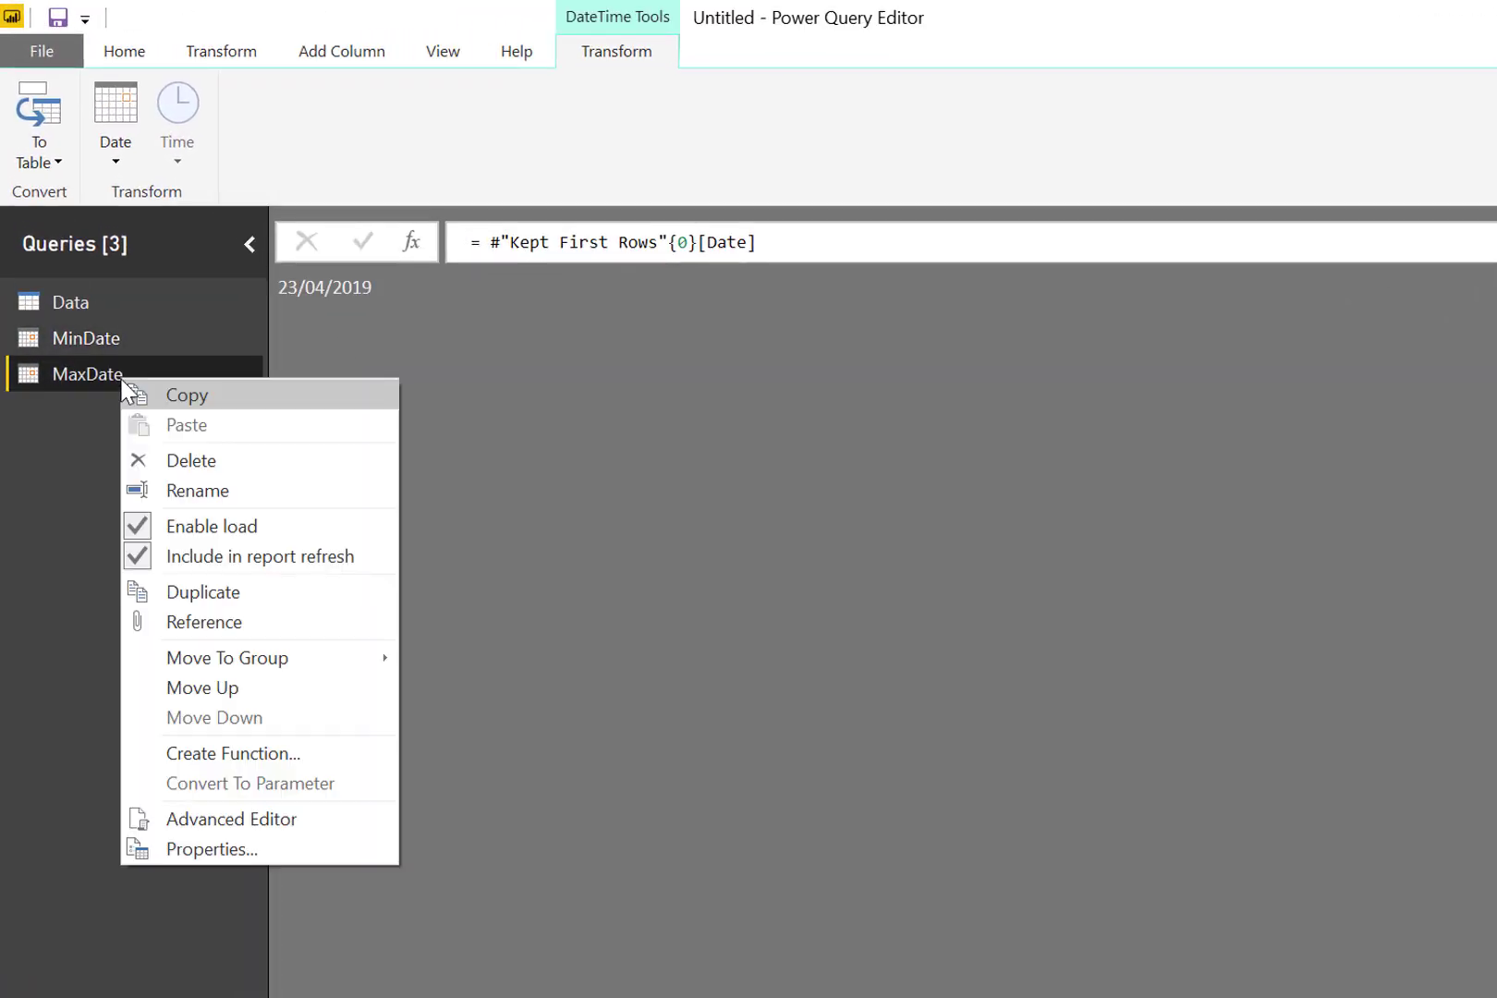
{"action": "left_click", "coordinate": [200, 532]}
{"action": "right_click", "coordinate": [106, 342]}
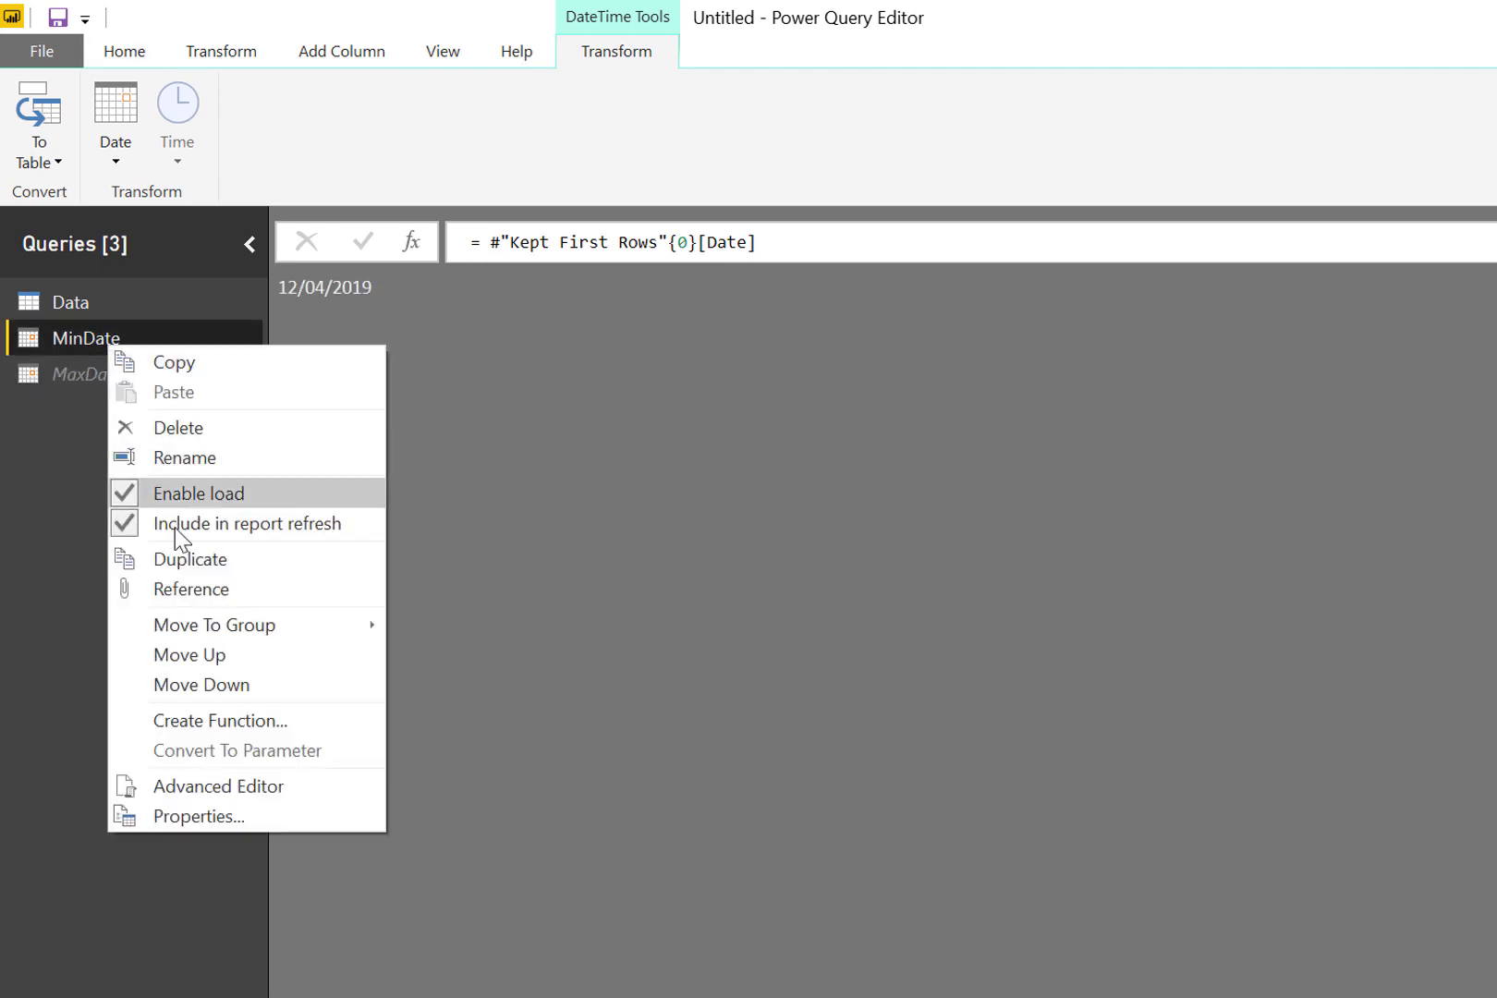
{"action": "left_click", "coordinate": [183, 493]}
{"action": "right_click", "coordinate": [118, 334]}
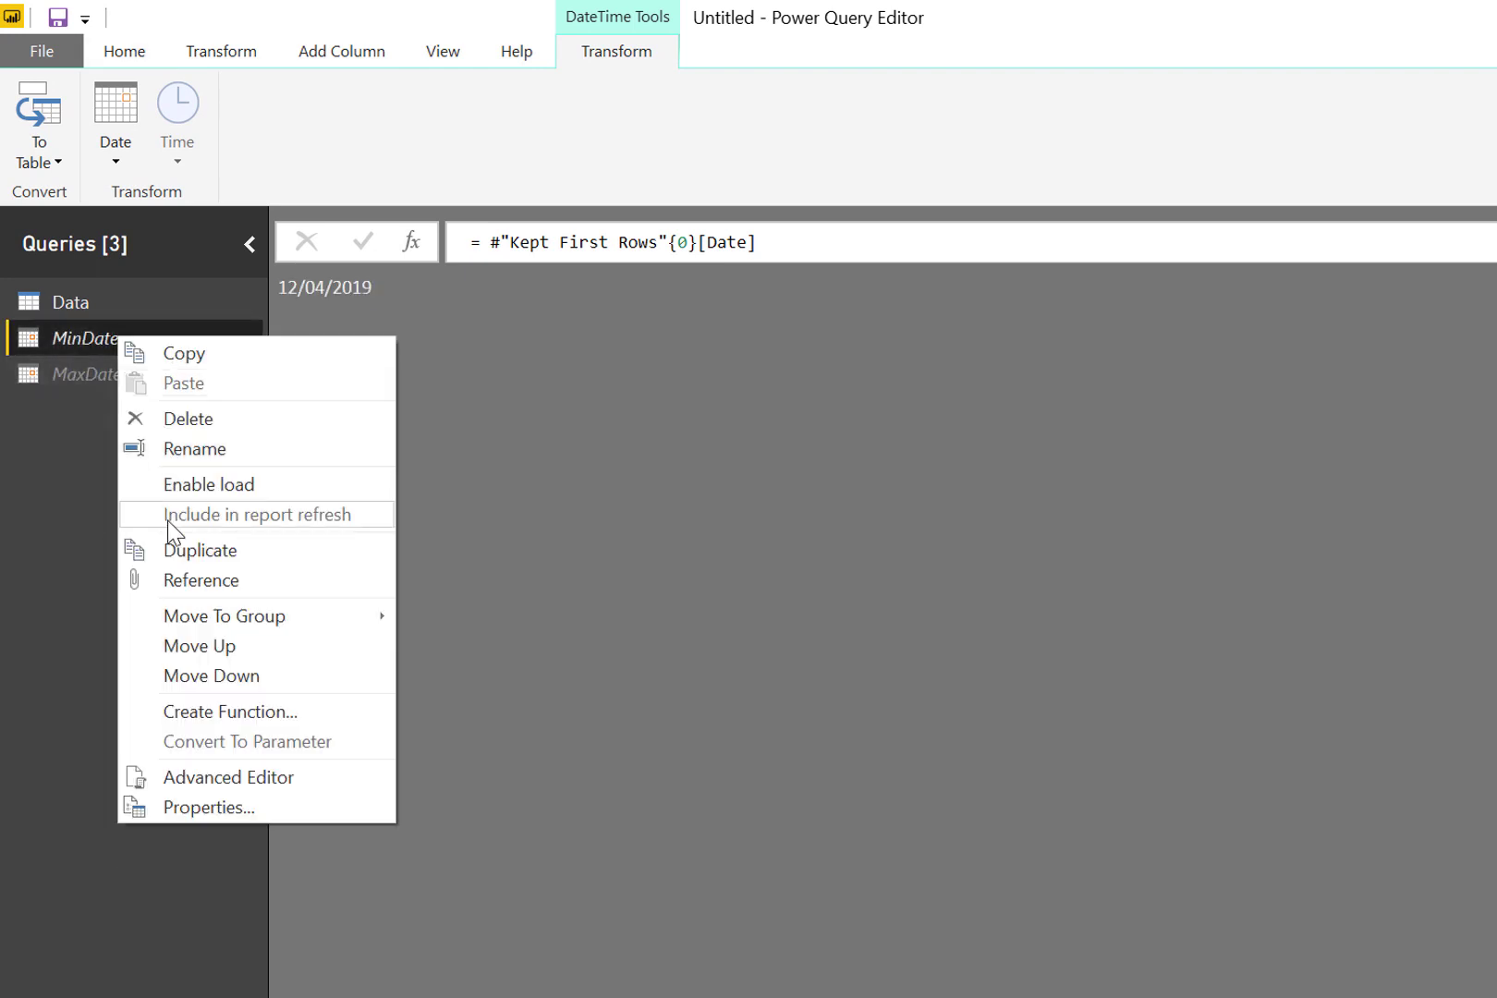
{"action": "left_click", "coordinate": [85, 302]}
{"action": "right_click", "coordinate": [86, 303]}
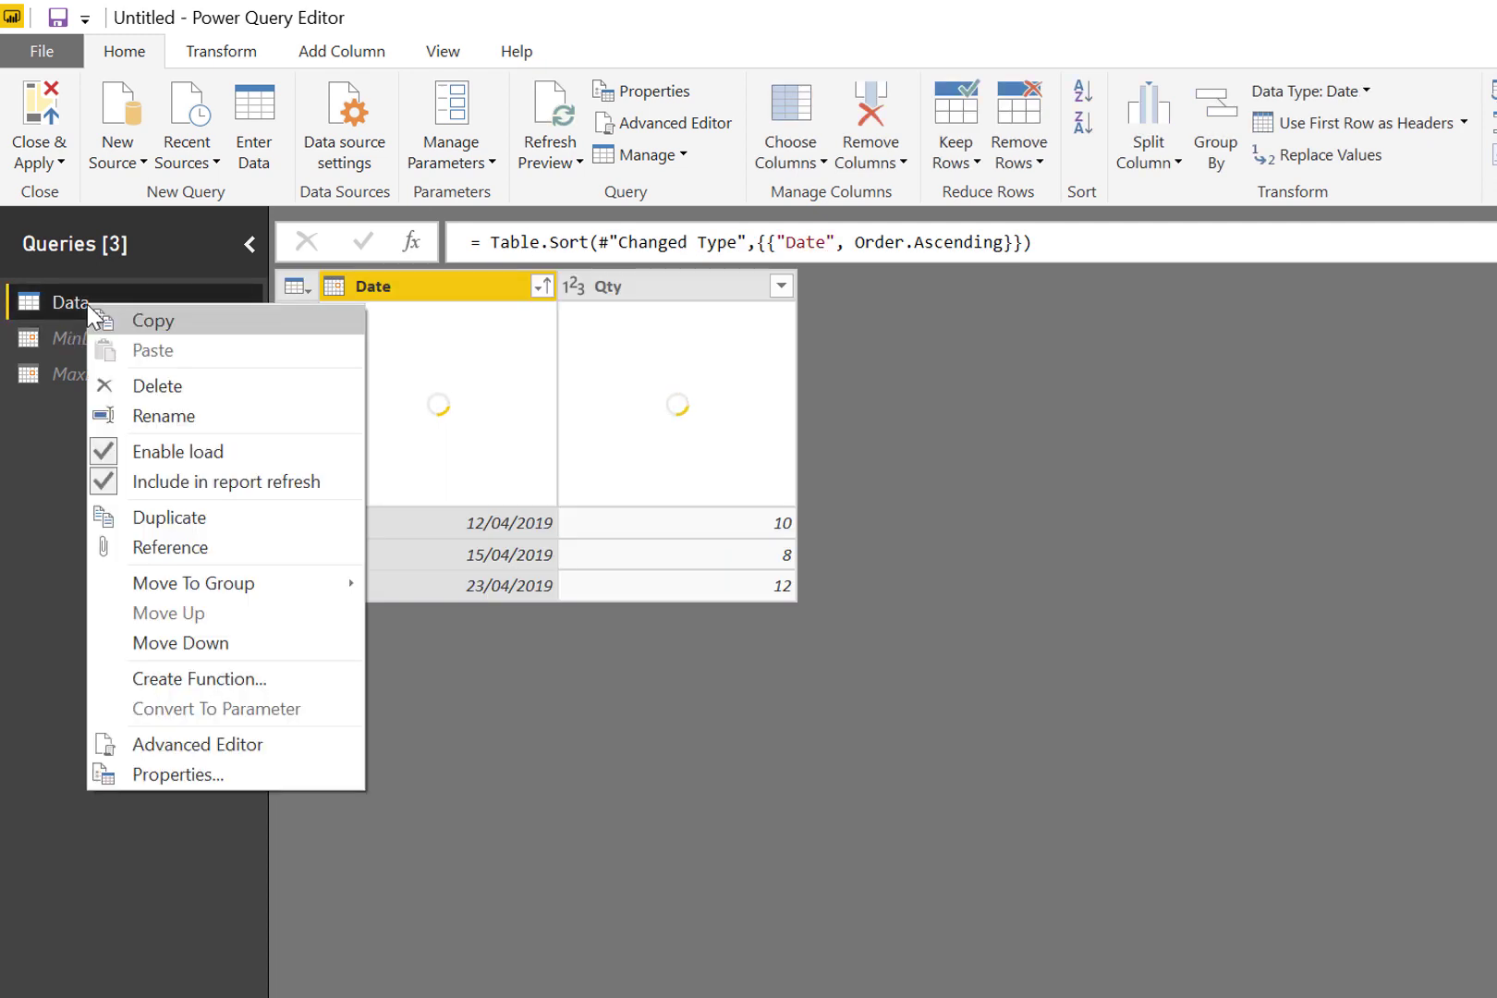
{"action": "left_click", "coordinate": [122, 453]}
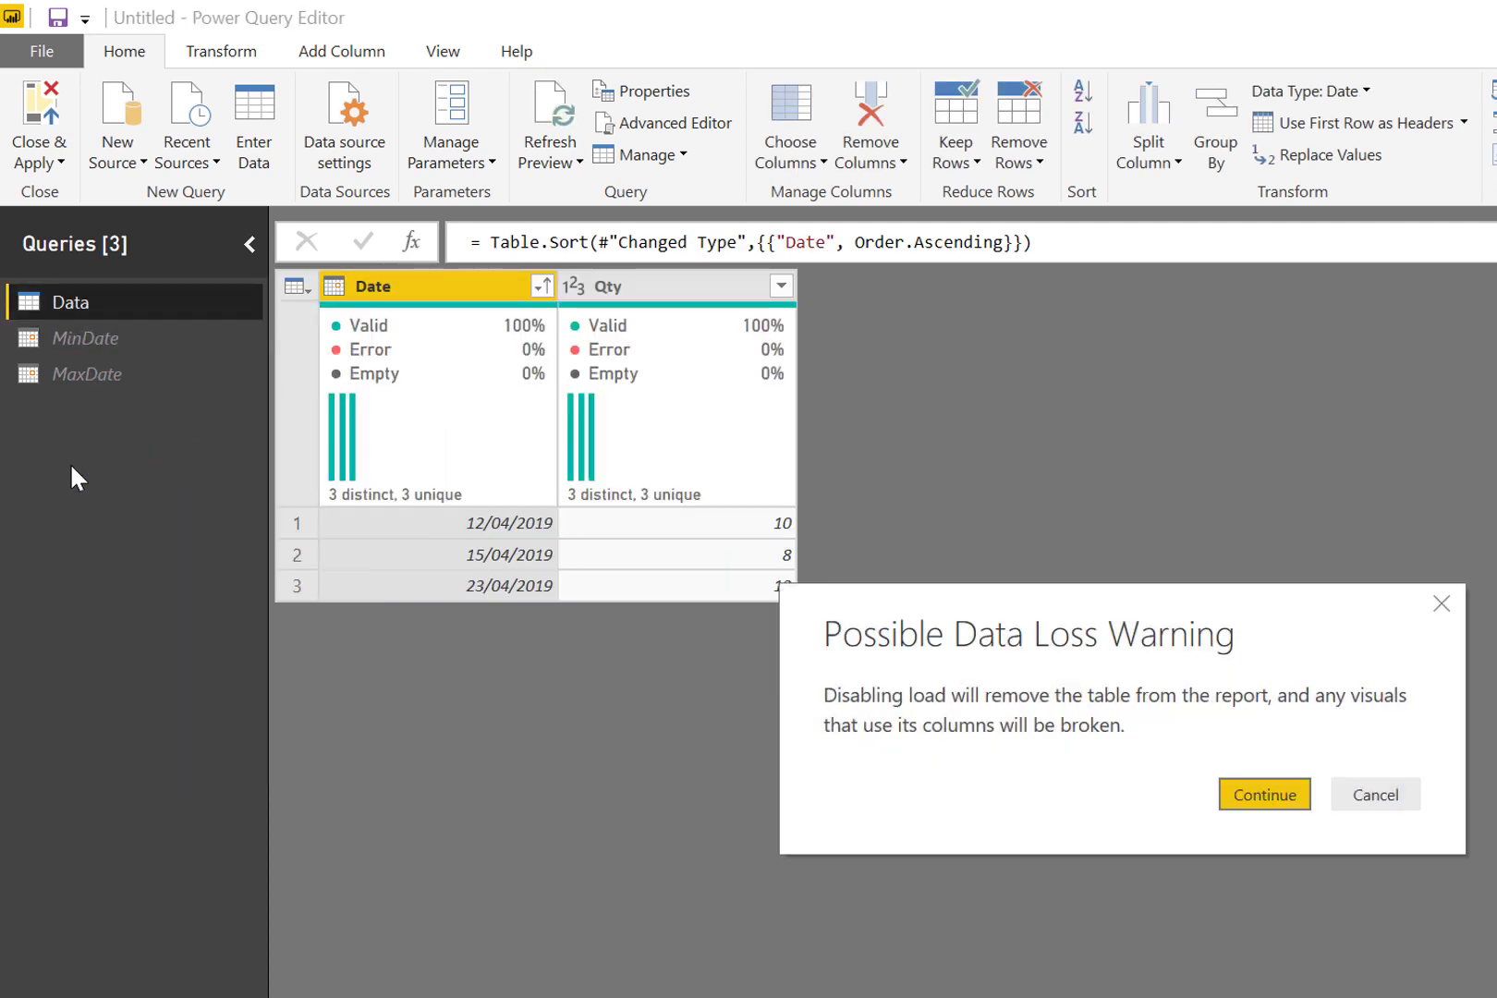
{"action": "left_click", "coordinate": [1278, 801]}
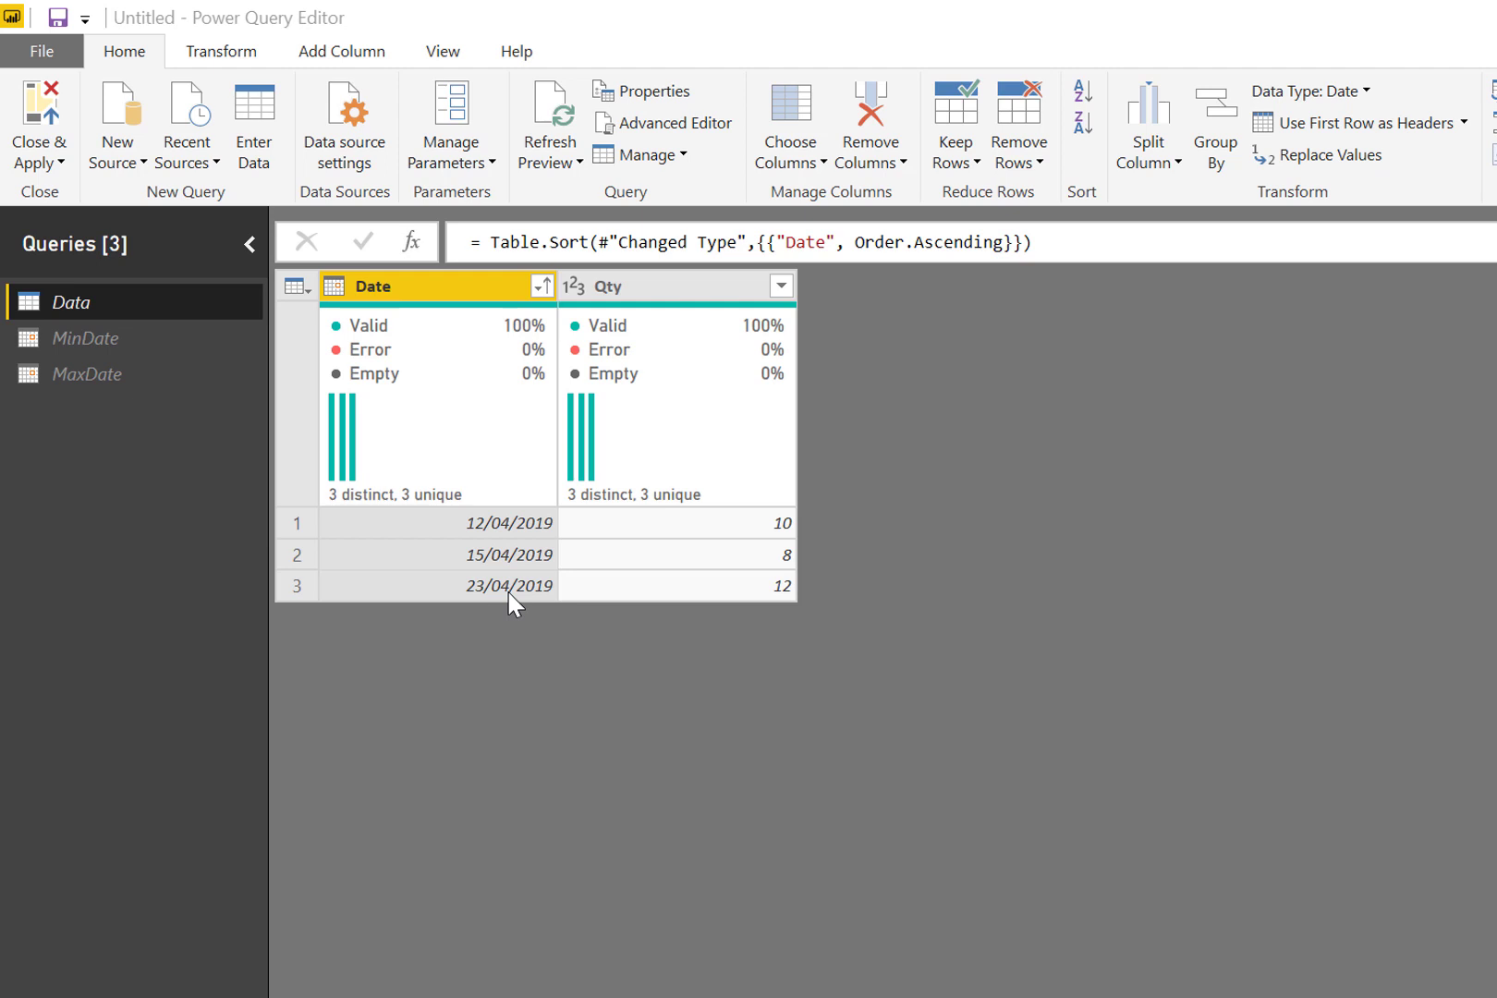
Step: Add a new blank query, Query1
{"action": "right_click", "coordinate": [80, 534]}
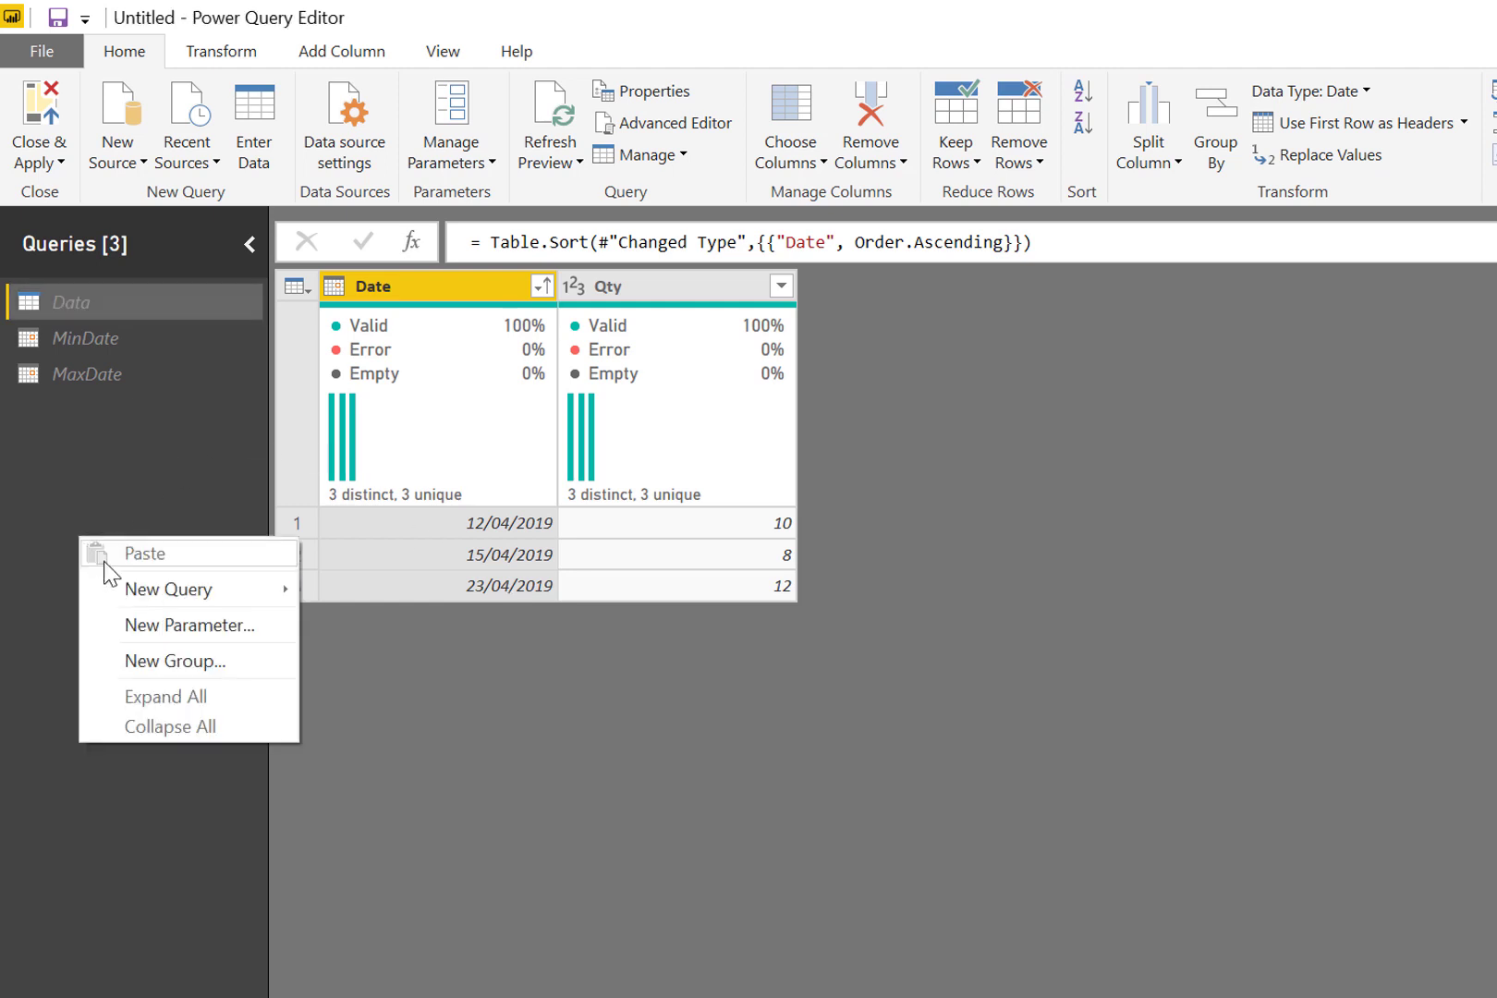
{"action": "key", "text": "Escape"}
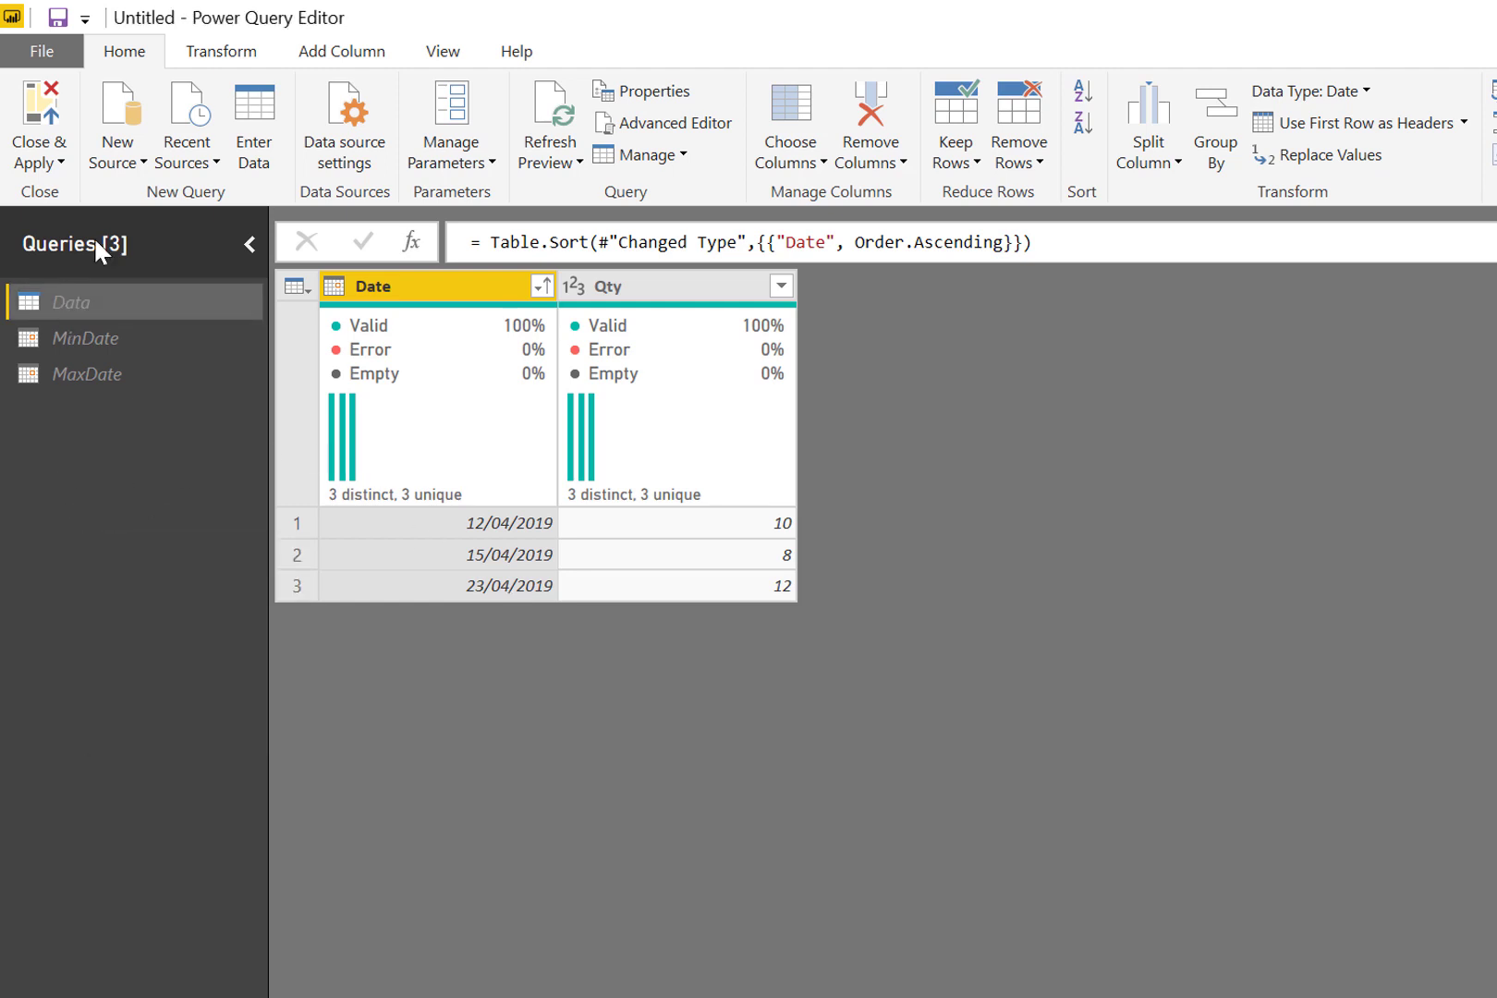
{"action": "right_click", "coordinate": [113, 610]}
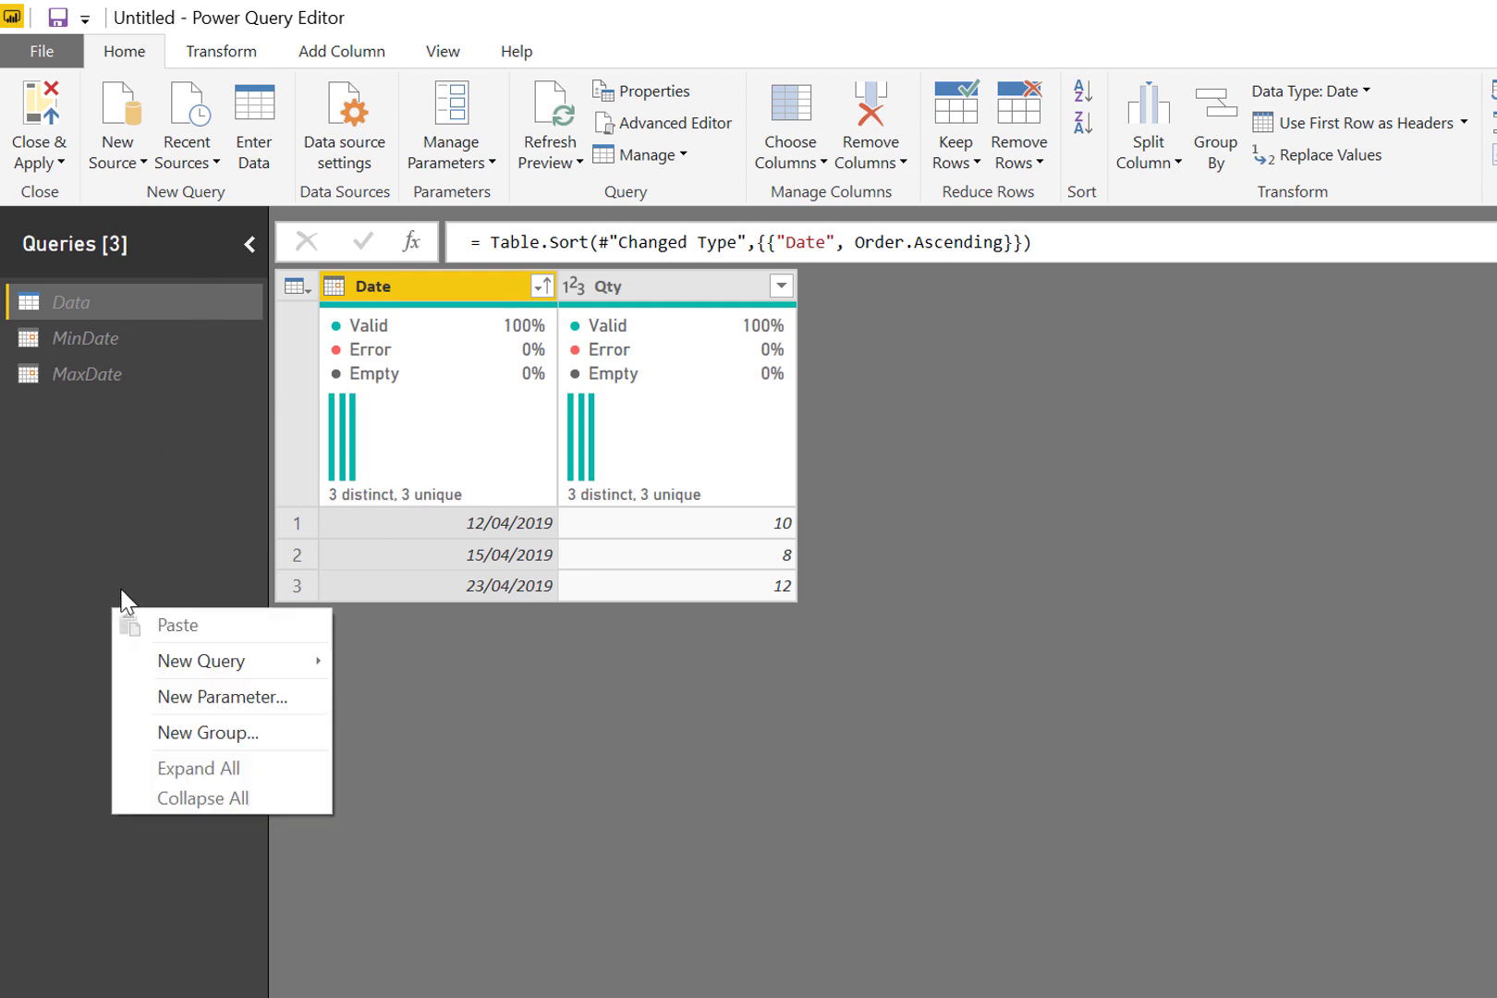
{"action": "mouse_move", "coordinate": [244, 661]}
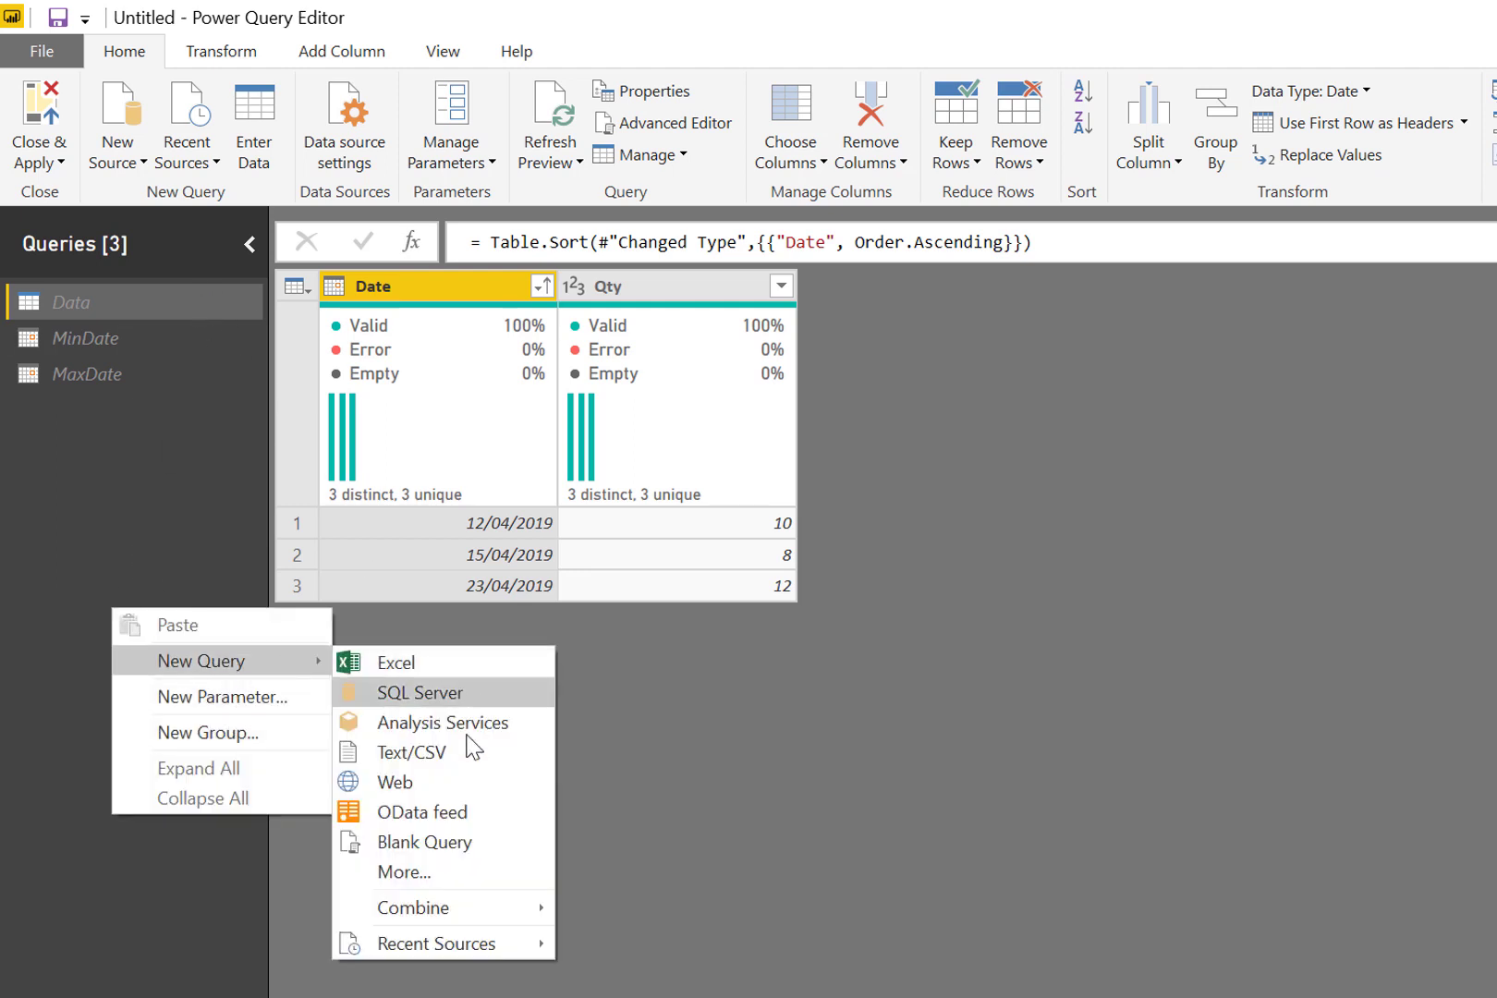
{"action": "left_click", "coordinate": [469, 842]}
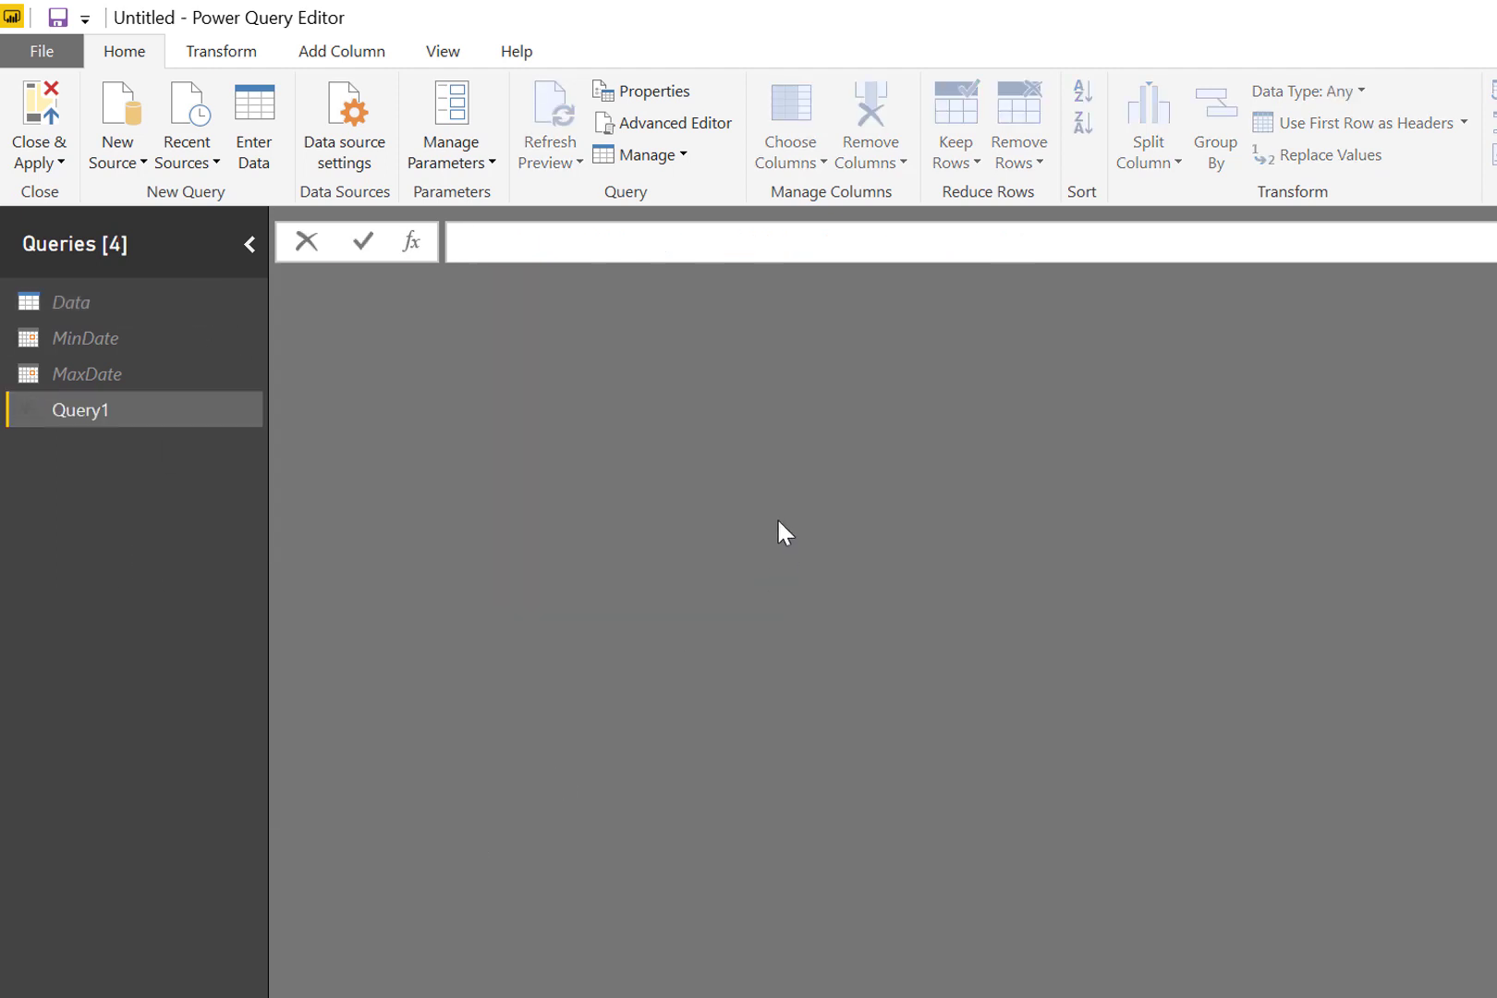
Step: Start a =List.Dates( formula in the formula bar, then erase it
{"action": "type", "text": "=LIst."}
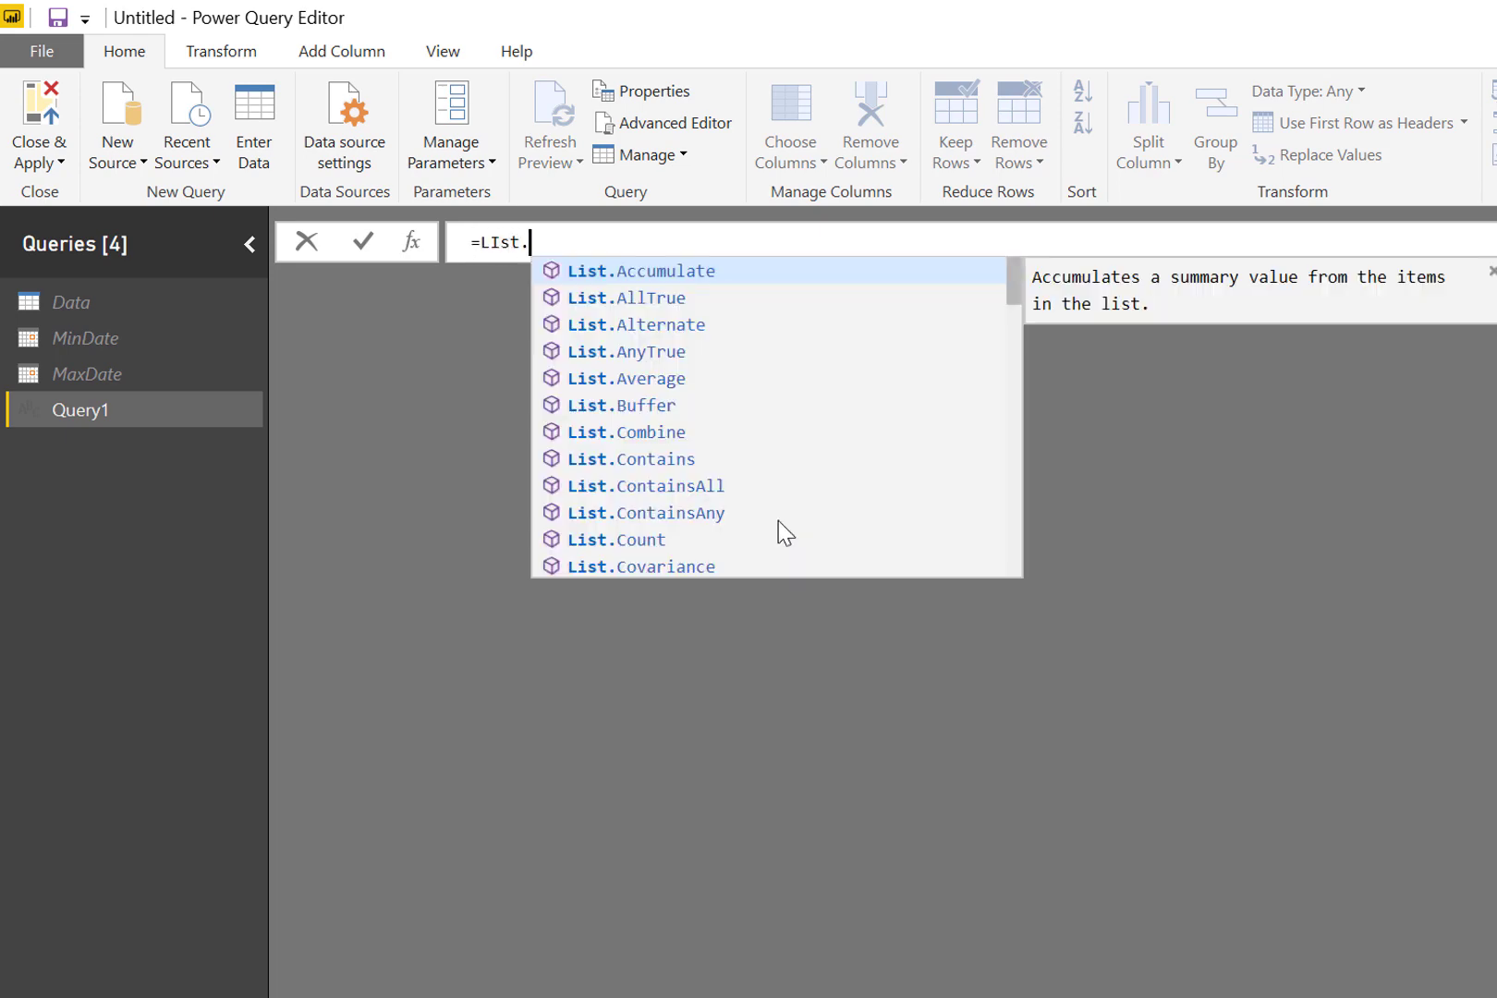
{"action": "key", "text": "BackSpace"}
{"action": "key", "text": "BackSpace"}
{"action": "key", "text": "BackSpace"}
{"action": "type", "text": "is"}
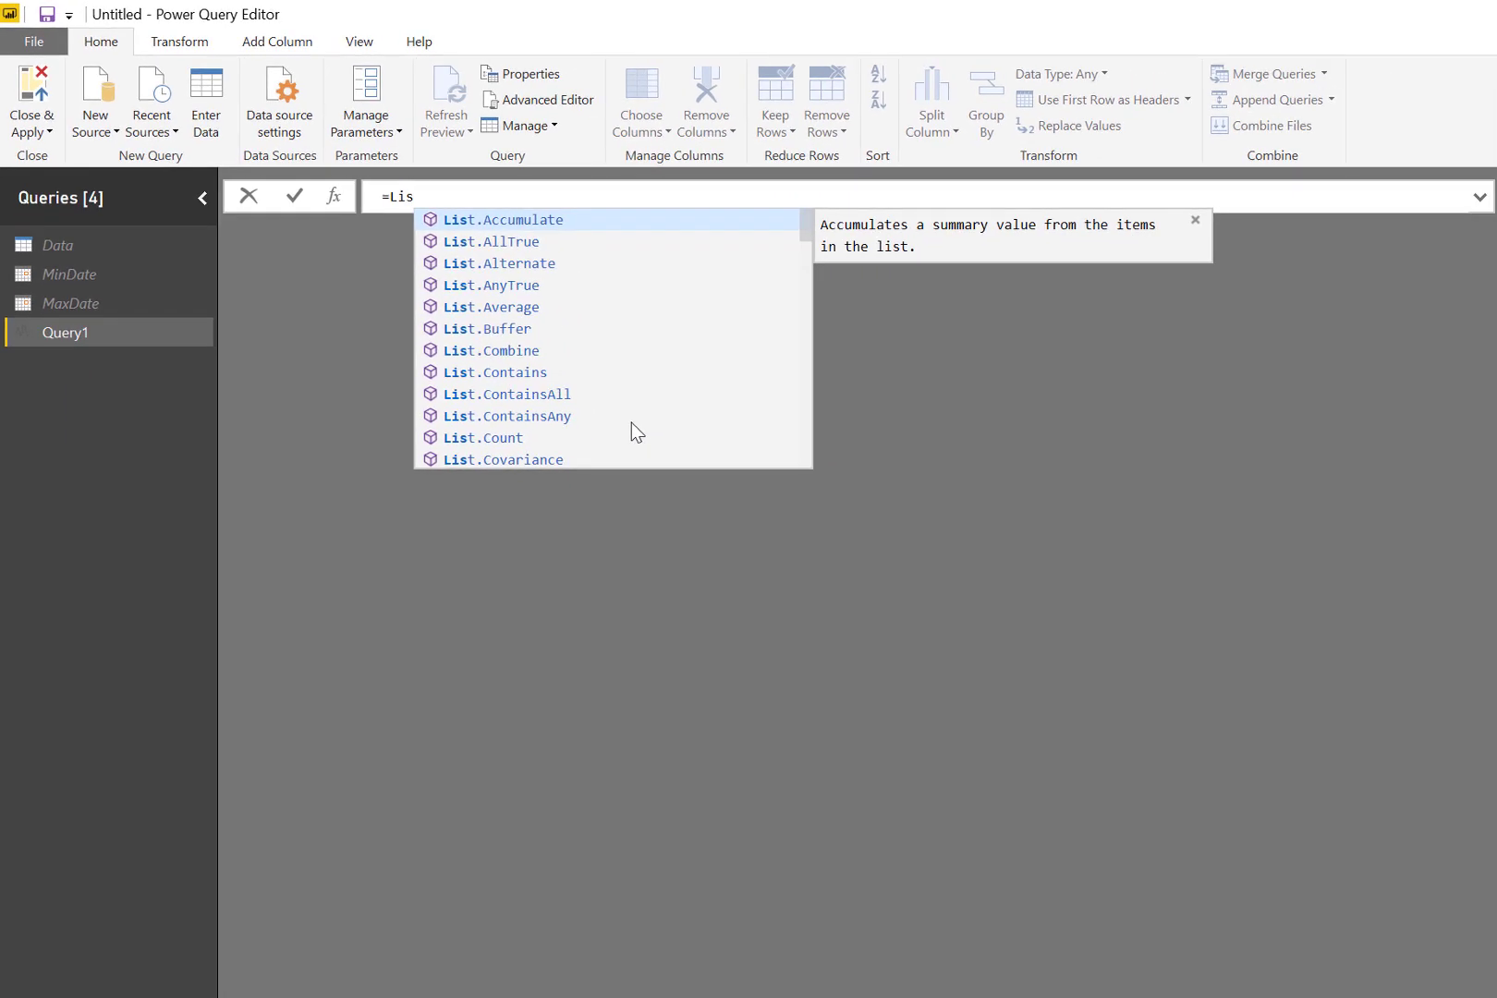
{"action": "type", "text": "t.da"}
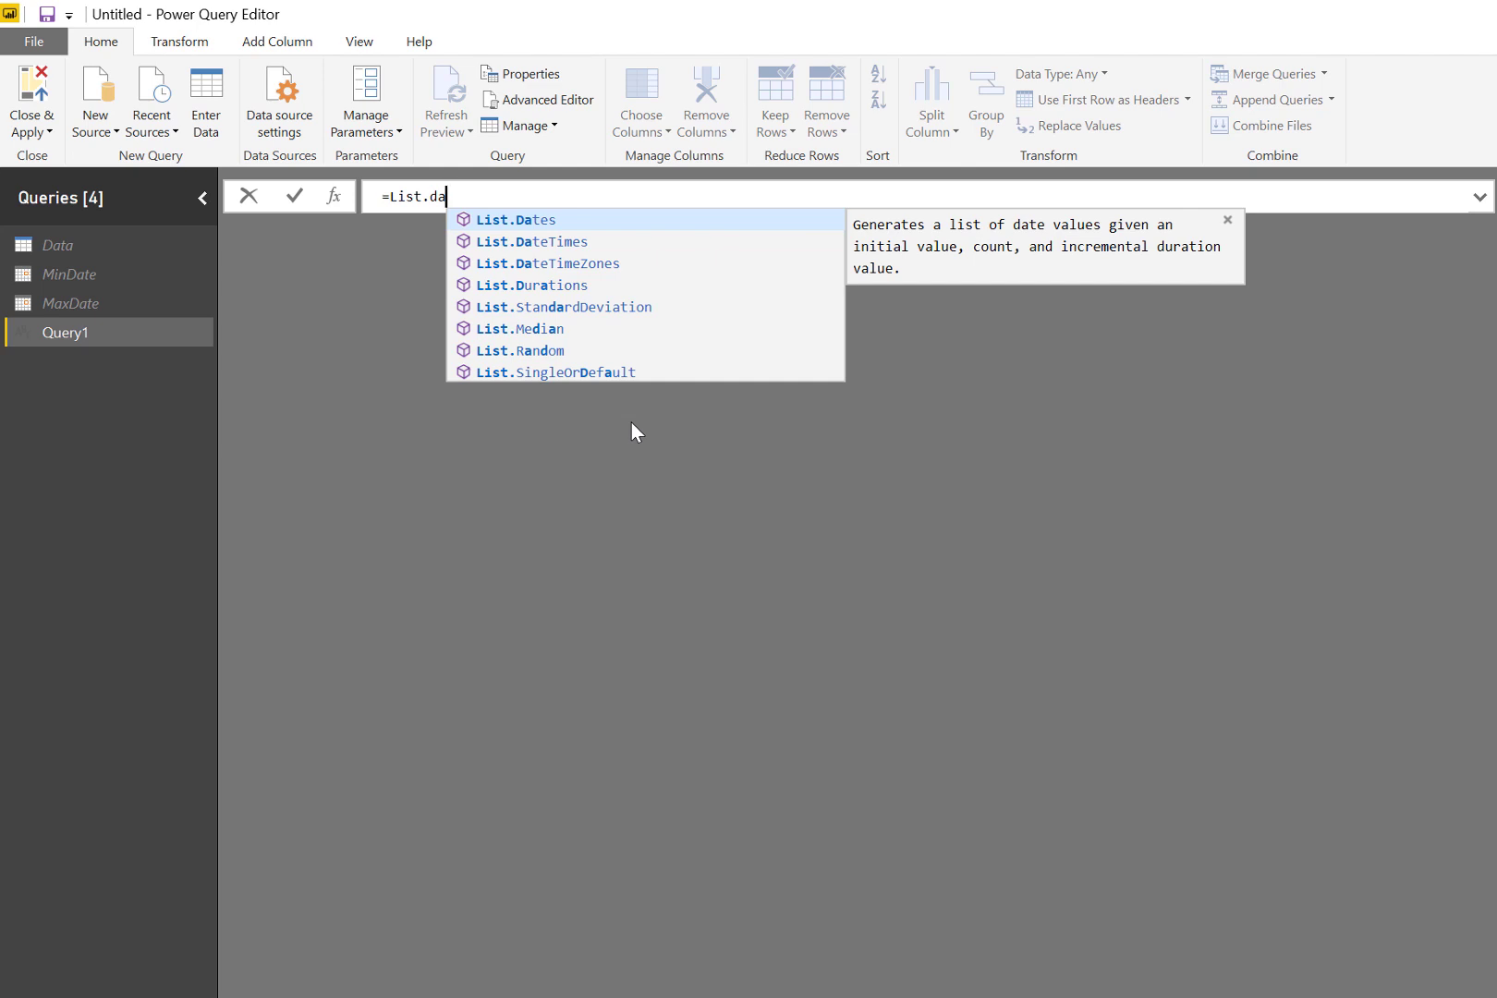
{"action": "key", "text": "Tab"}
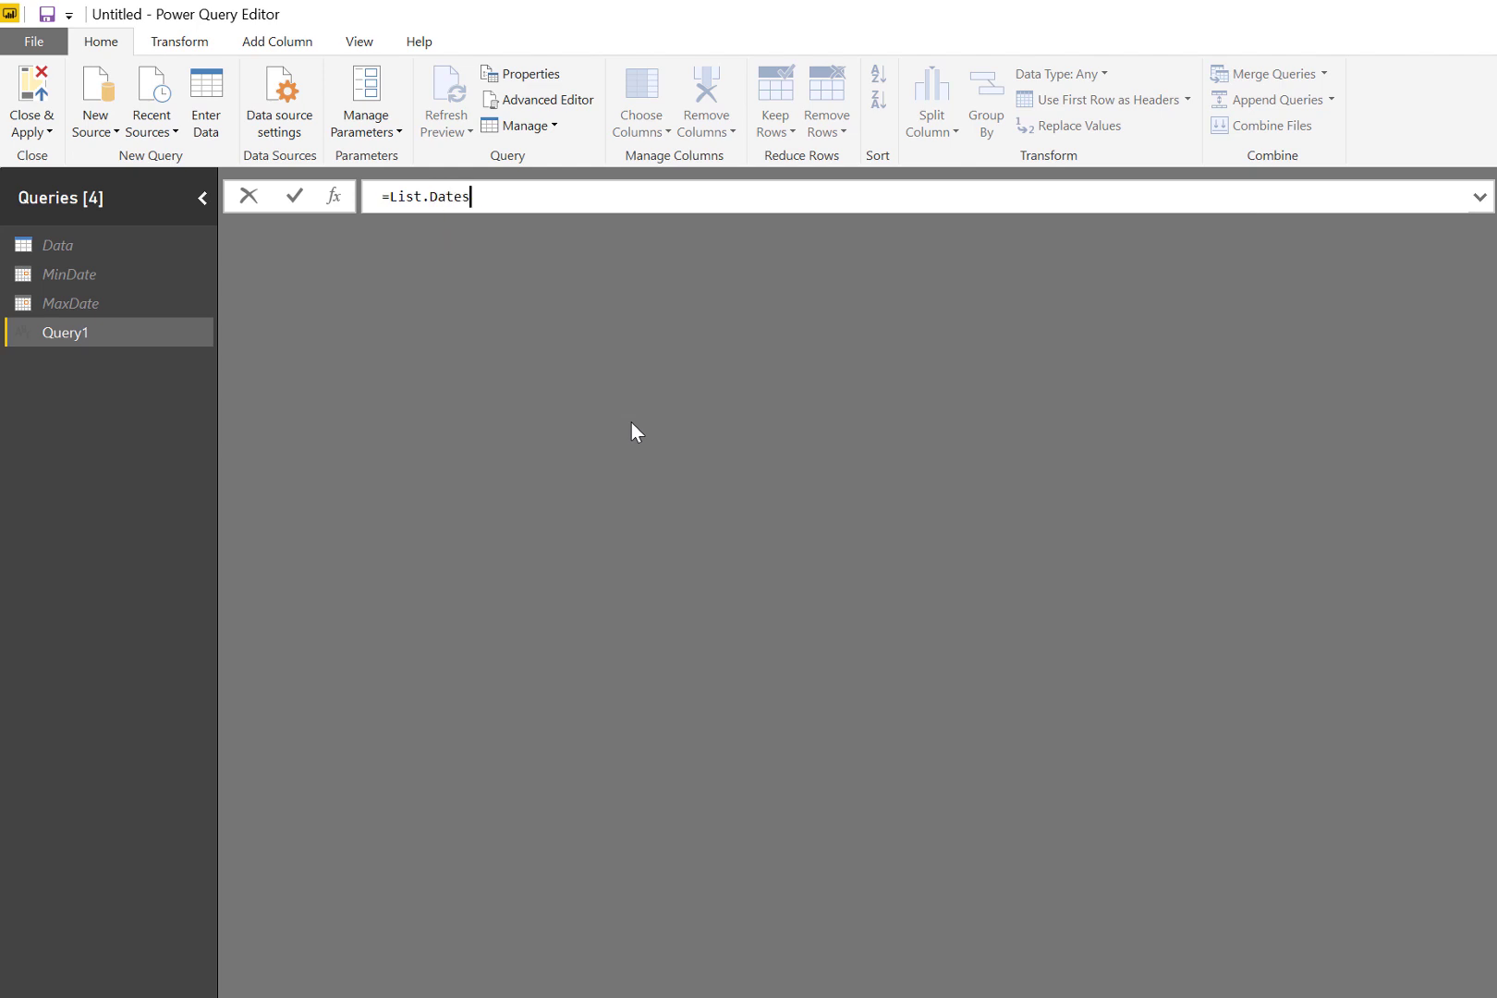
{"action": "type", "text": "("}
{"action": "key", "text": "Delete"}
{"action": "key", "text": "BackSpace"}
{"action": "key", "text": "BackSpace"}
{"action": "key", "text": "BackSpace"}
{"action": "key", "text": "BackSpace"}
{"action": "key", "text": "BackSpace"}
{"action": "key", "text": "BackSpace"}
{"action": "key", "text": "BackSpace"}
{"action": "key", "text": "BackSpace"}
{"action": "key", "text": "BackSpace"}
{"action": "key", "text": "BackSpace"}
{"action": "key", "text": "BackSpace"}
Step: Enter =#shared, convert the record into a table, and filter Name to list.dates
{"action": "type", "text": "#shared"}
{"action": "key", "text": "Return"}
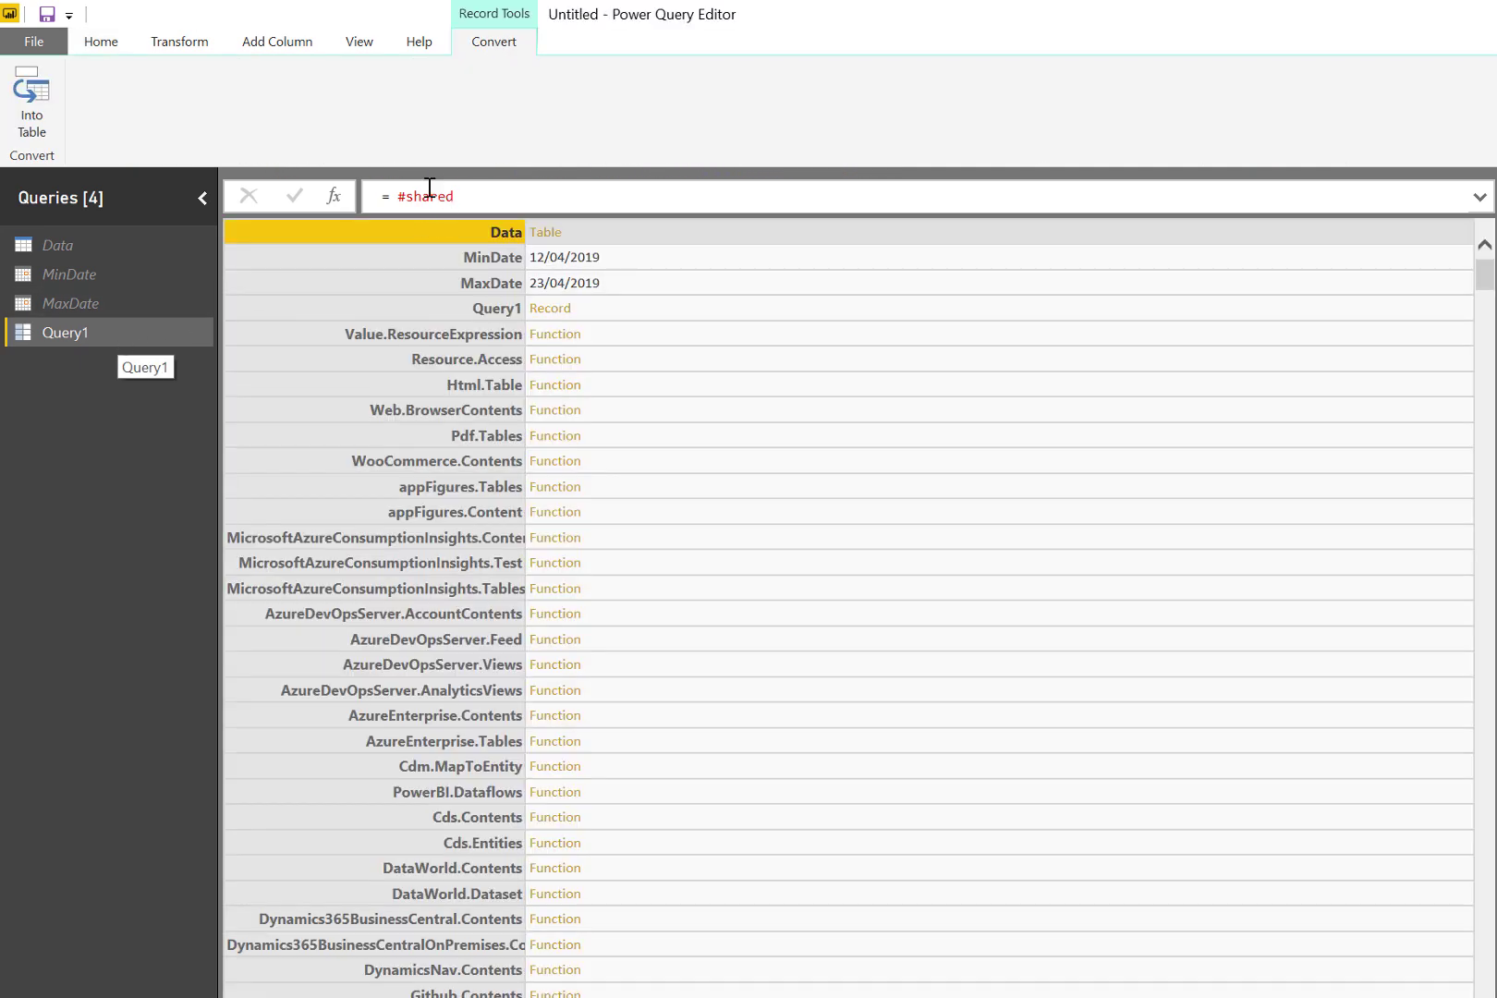
{"action": "left_click", "coordinate": [40, 111]}
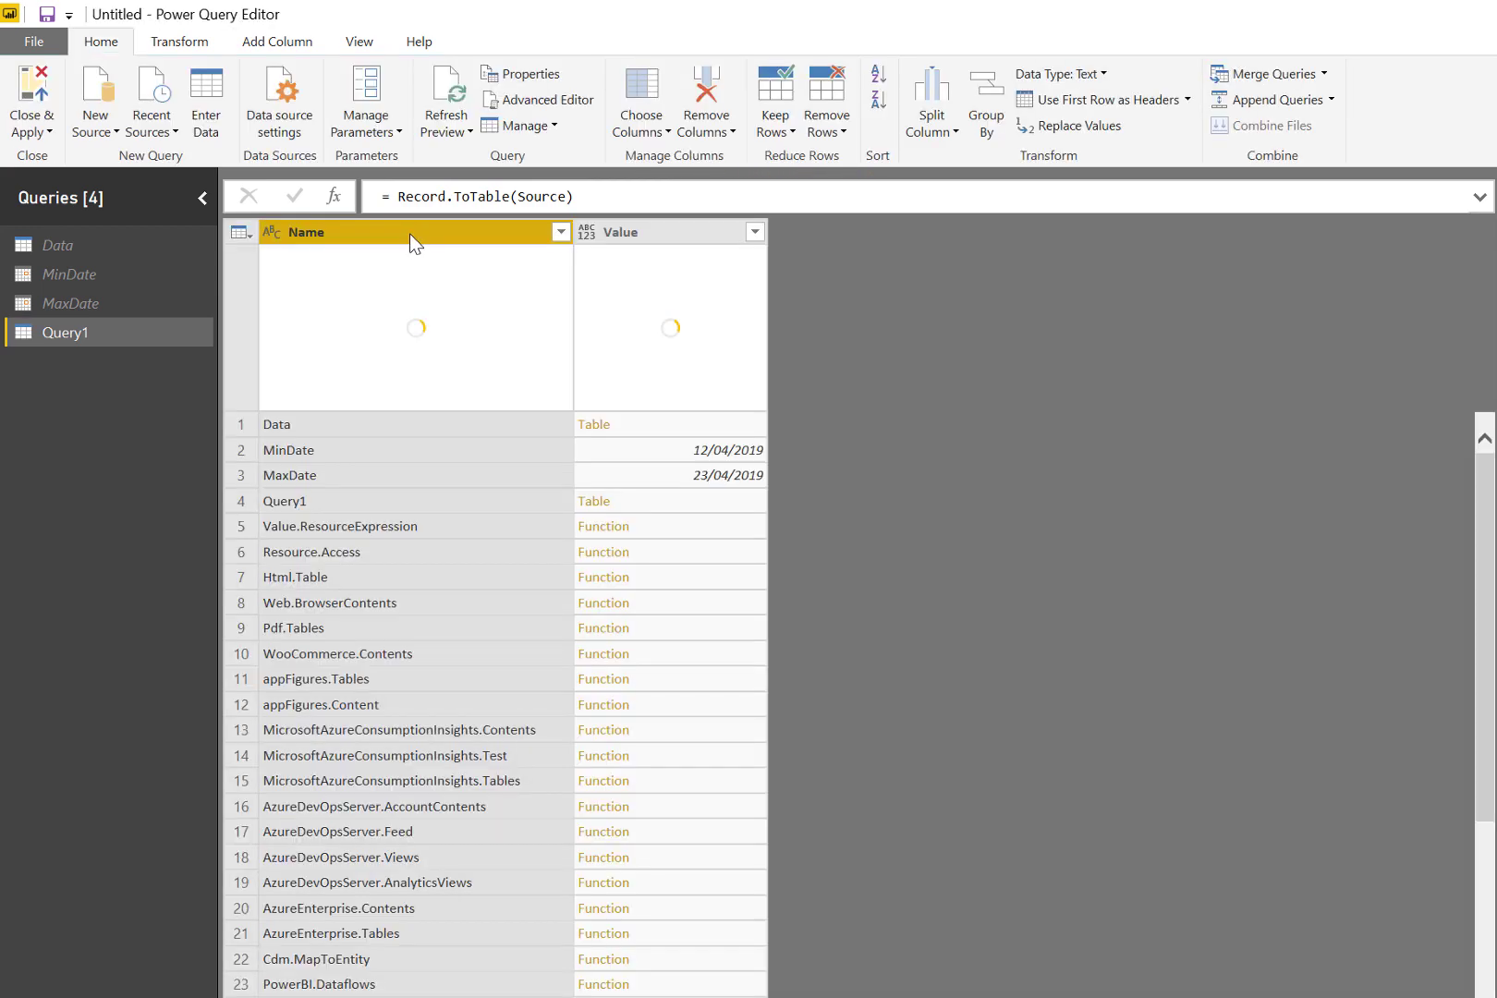
{"action": "left_click", "coordinate": [560, 232]}
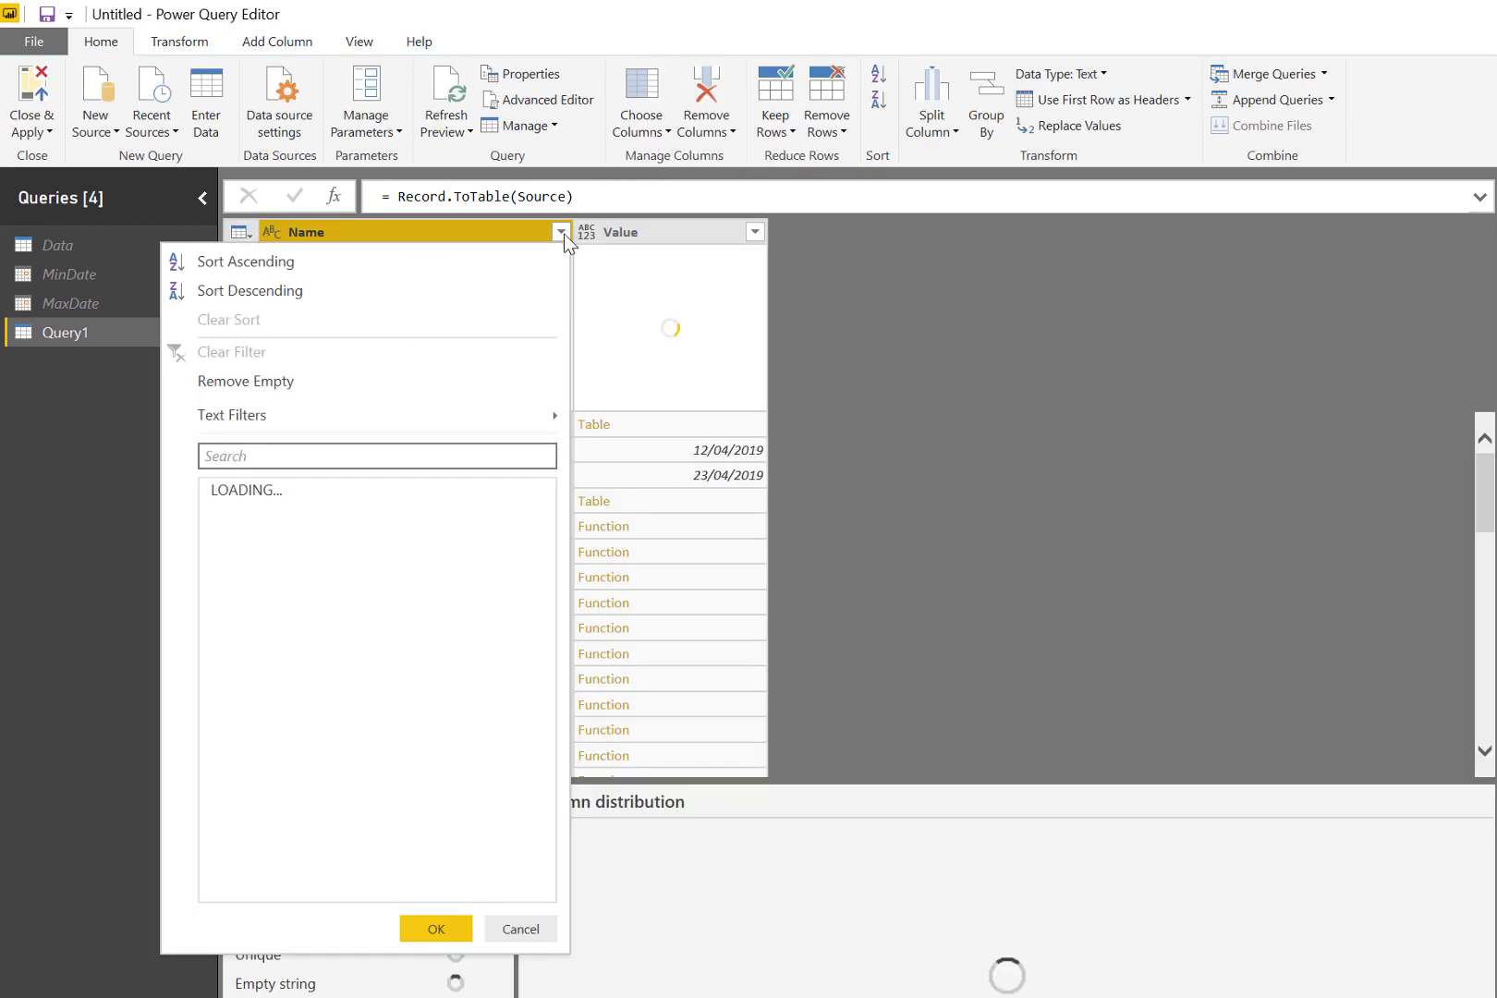
{"action": "left_click", "coordinate": [348, 453]}
{"action": "type", "text": "list.d"}
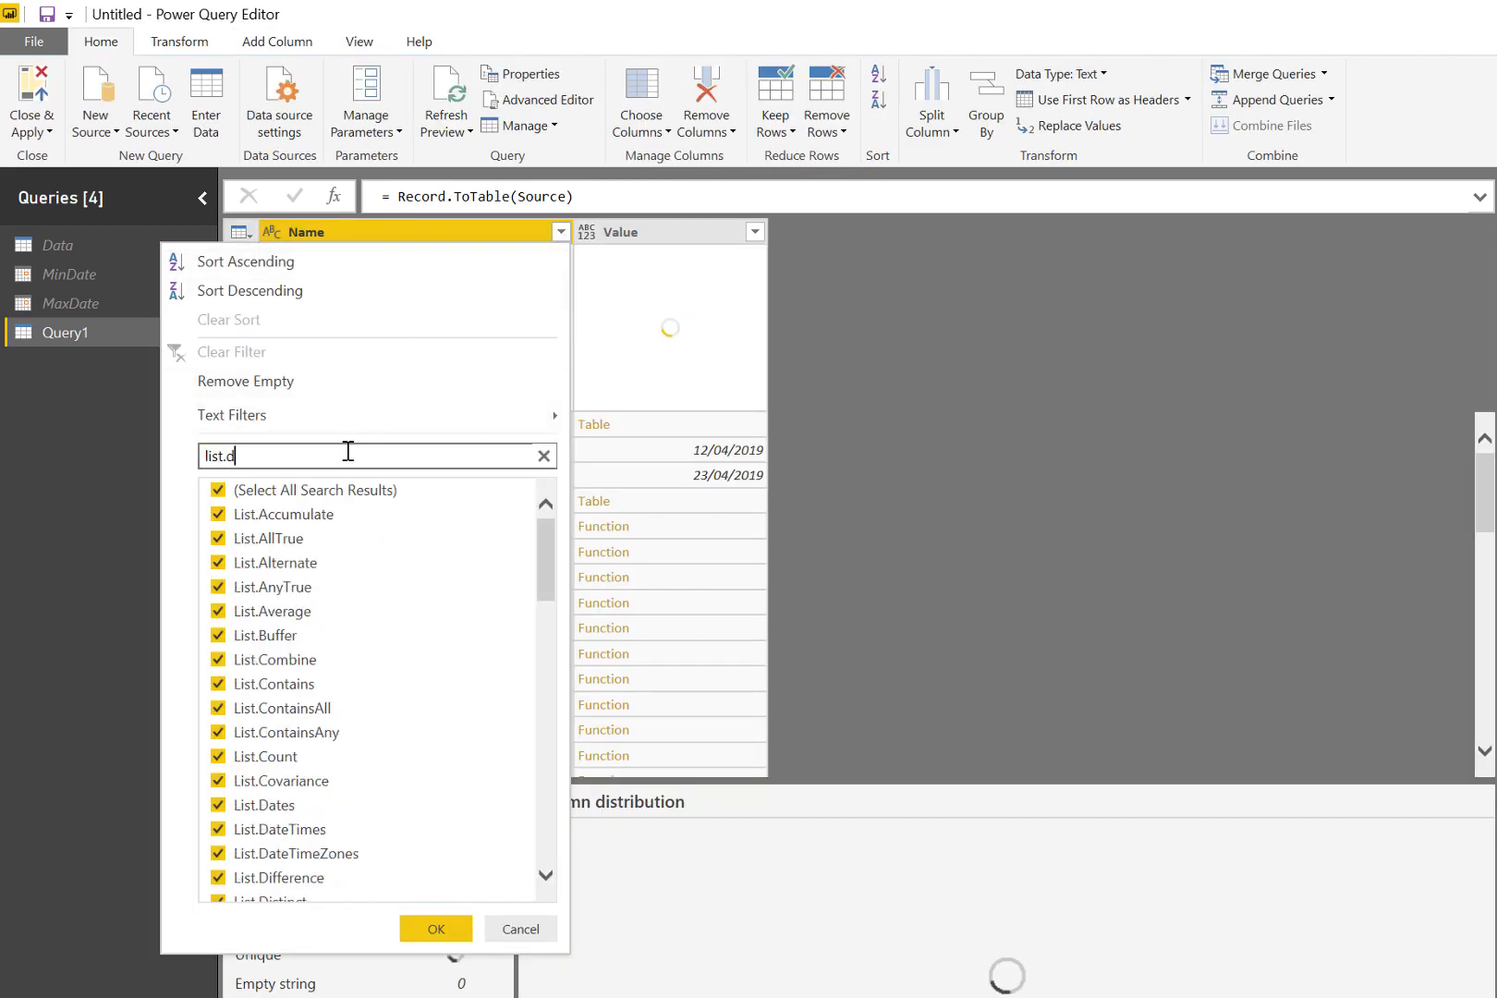
{"action": "type", "text": "ates"}
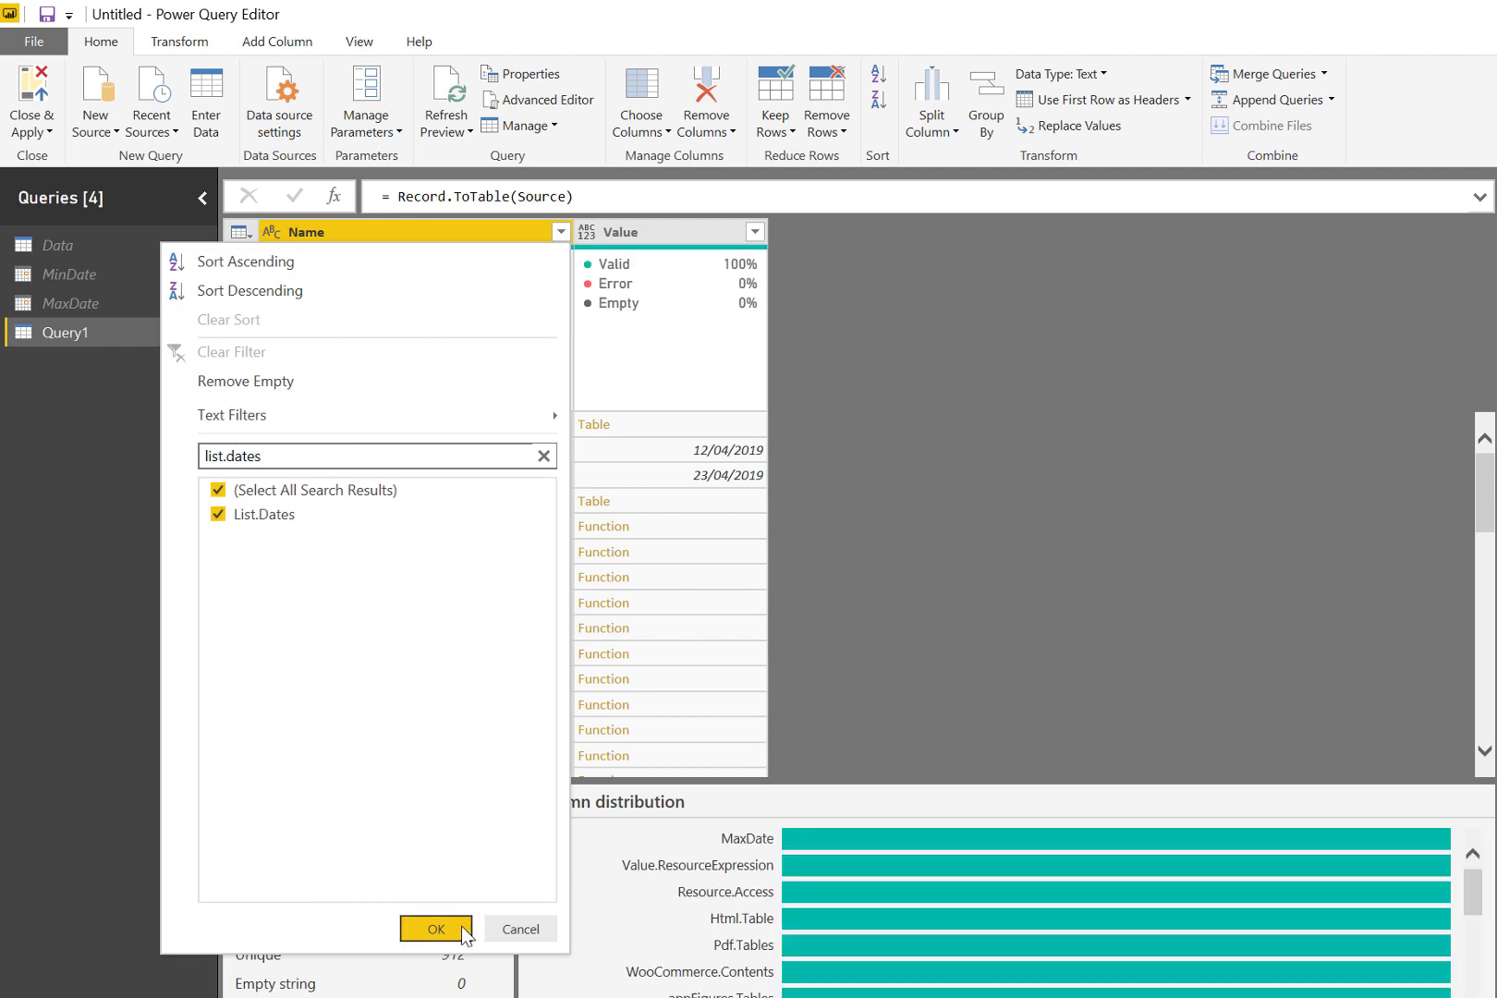
{"action": "left_click", "coordinate": [465, 930]}
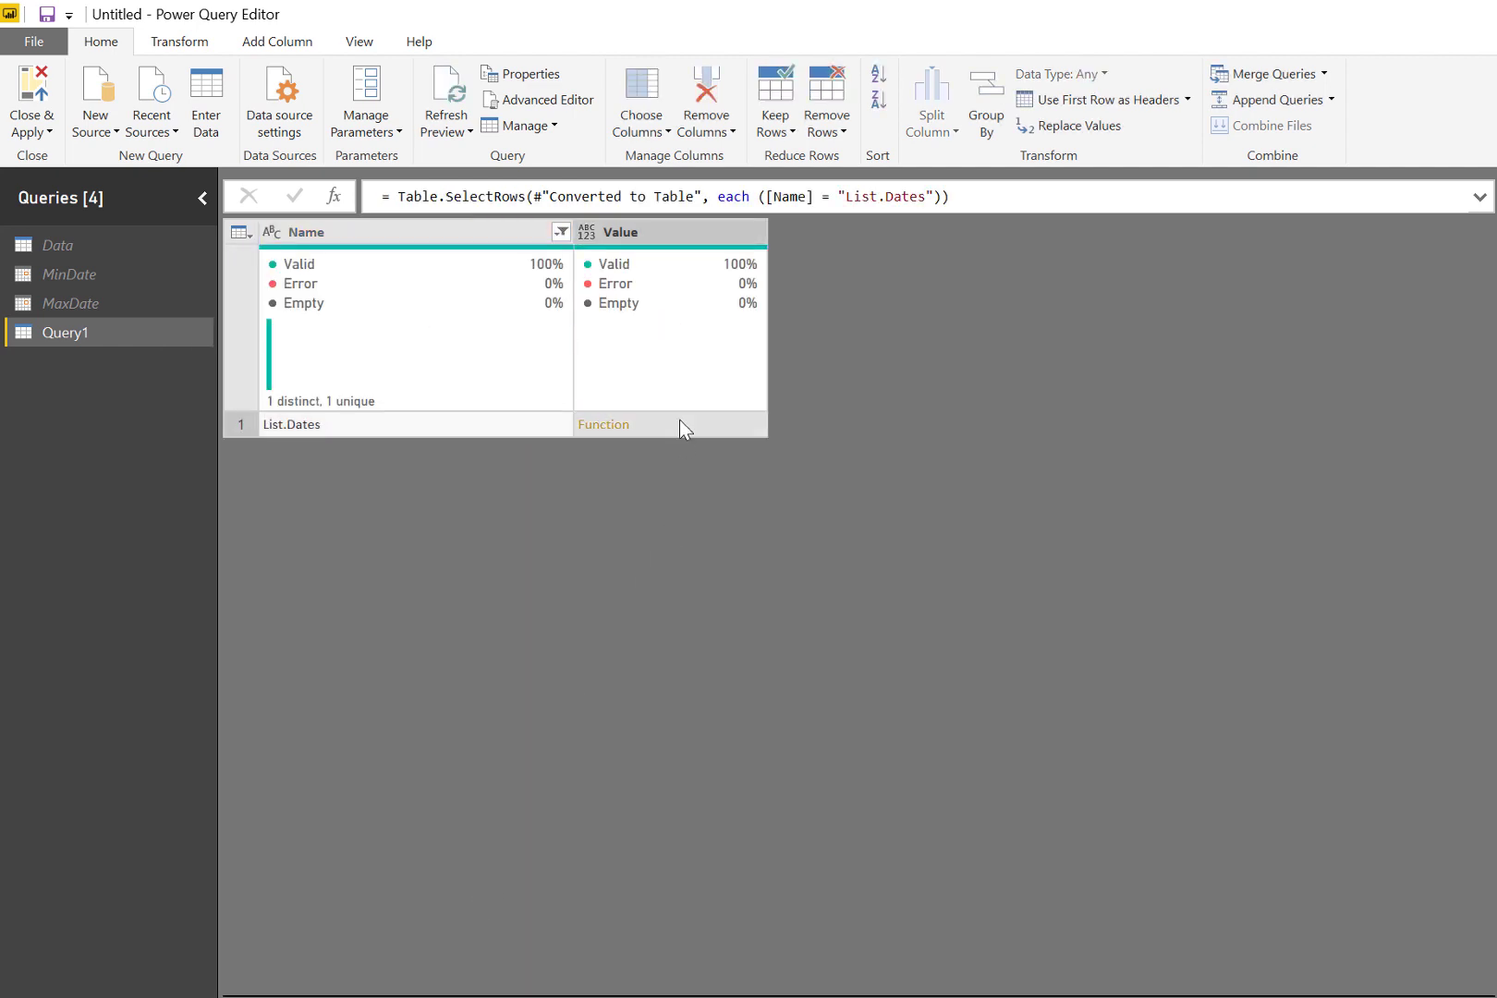
Step: Inspect the List.Dates start, count and step parameters and usage example, then cancel the prompt
{"action": "left_click", "coordinate": [612, 425]}
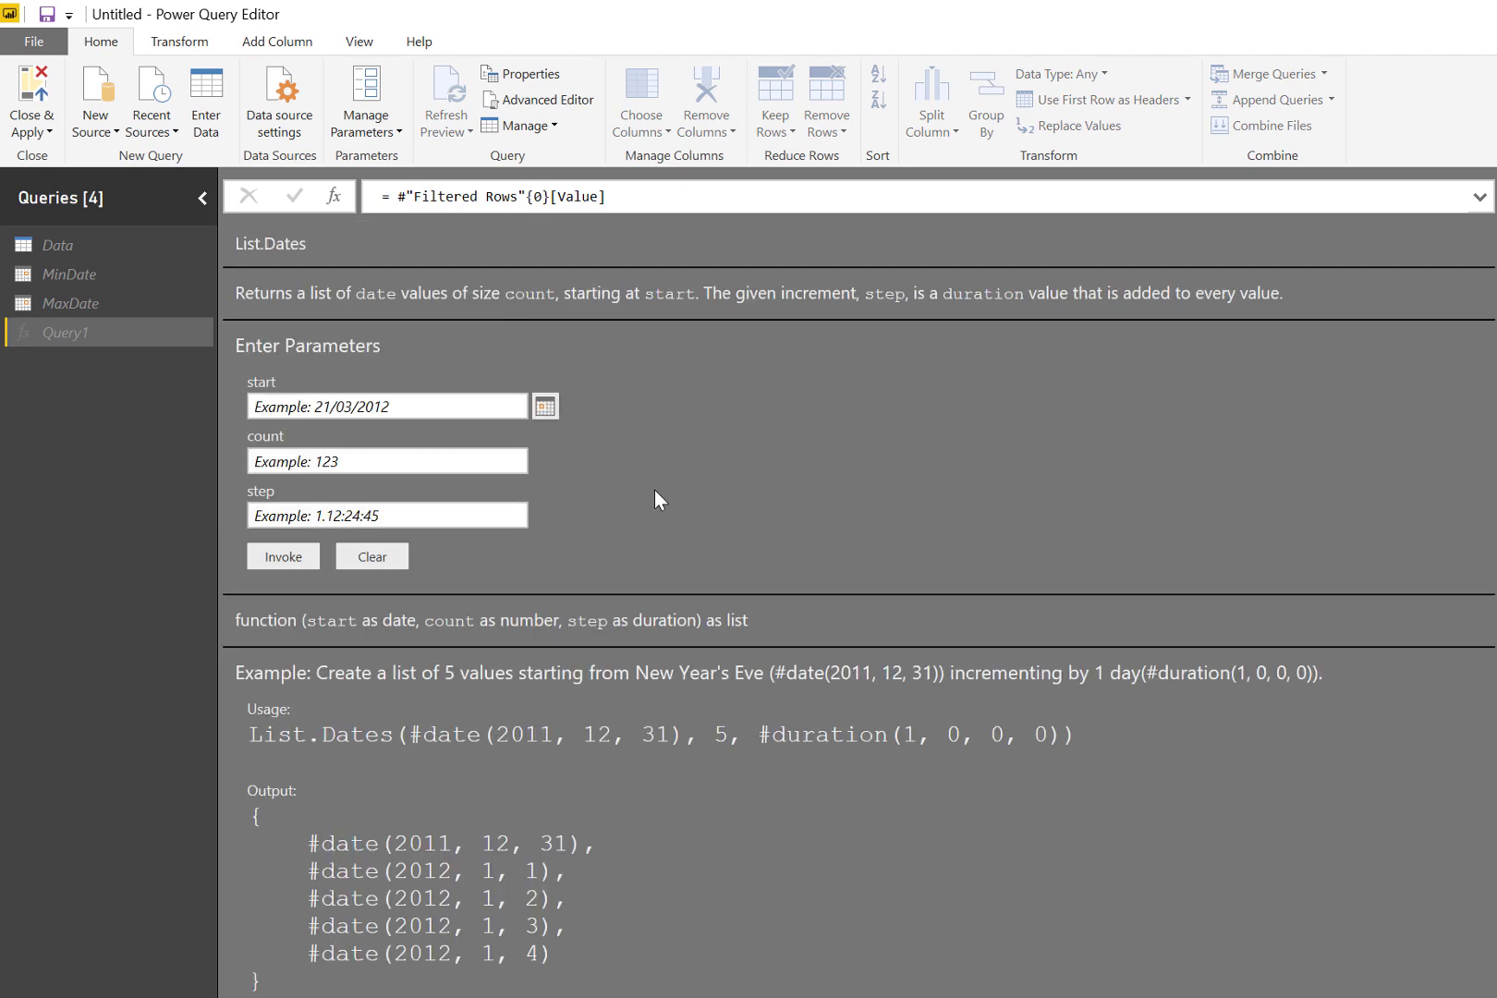
{"action": "left_click_drag", "start_coordinate": [755, 421], "coordinate": [973, 423]}
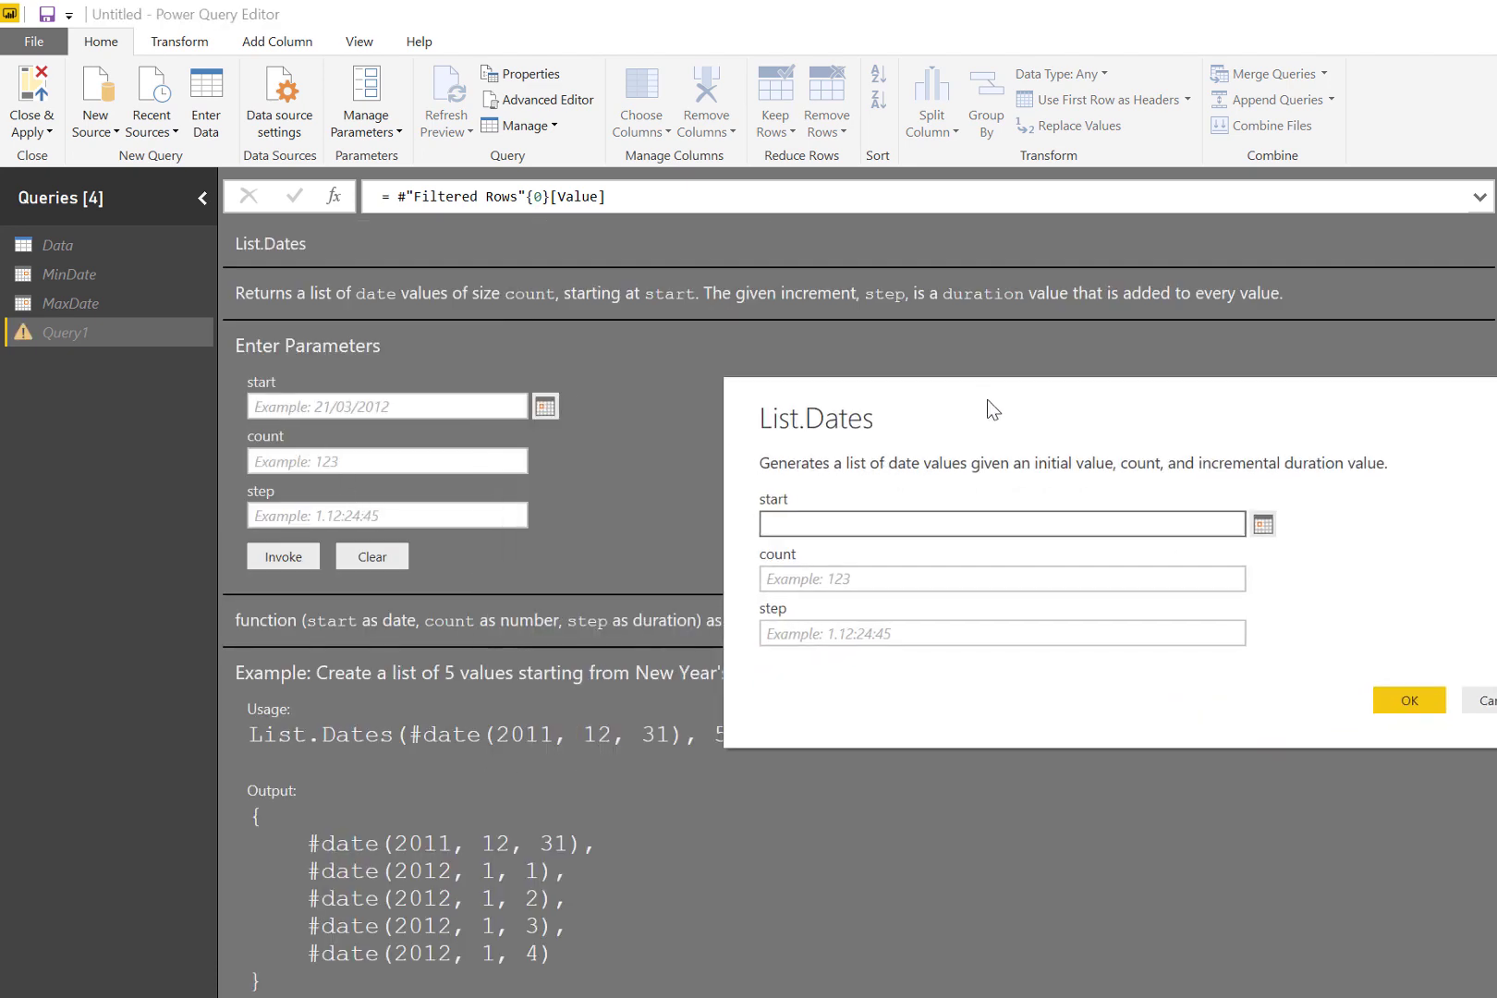
{"action": "left_click", "coordinate": [843, 577]}
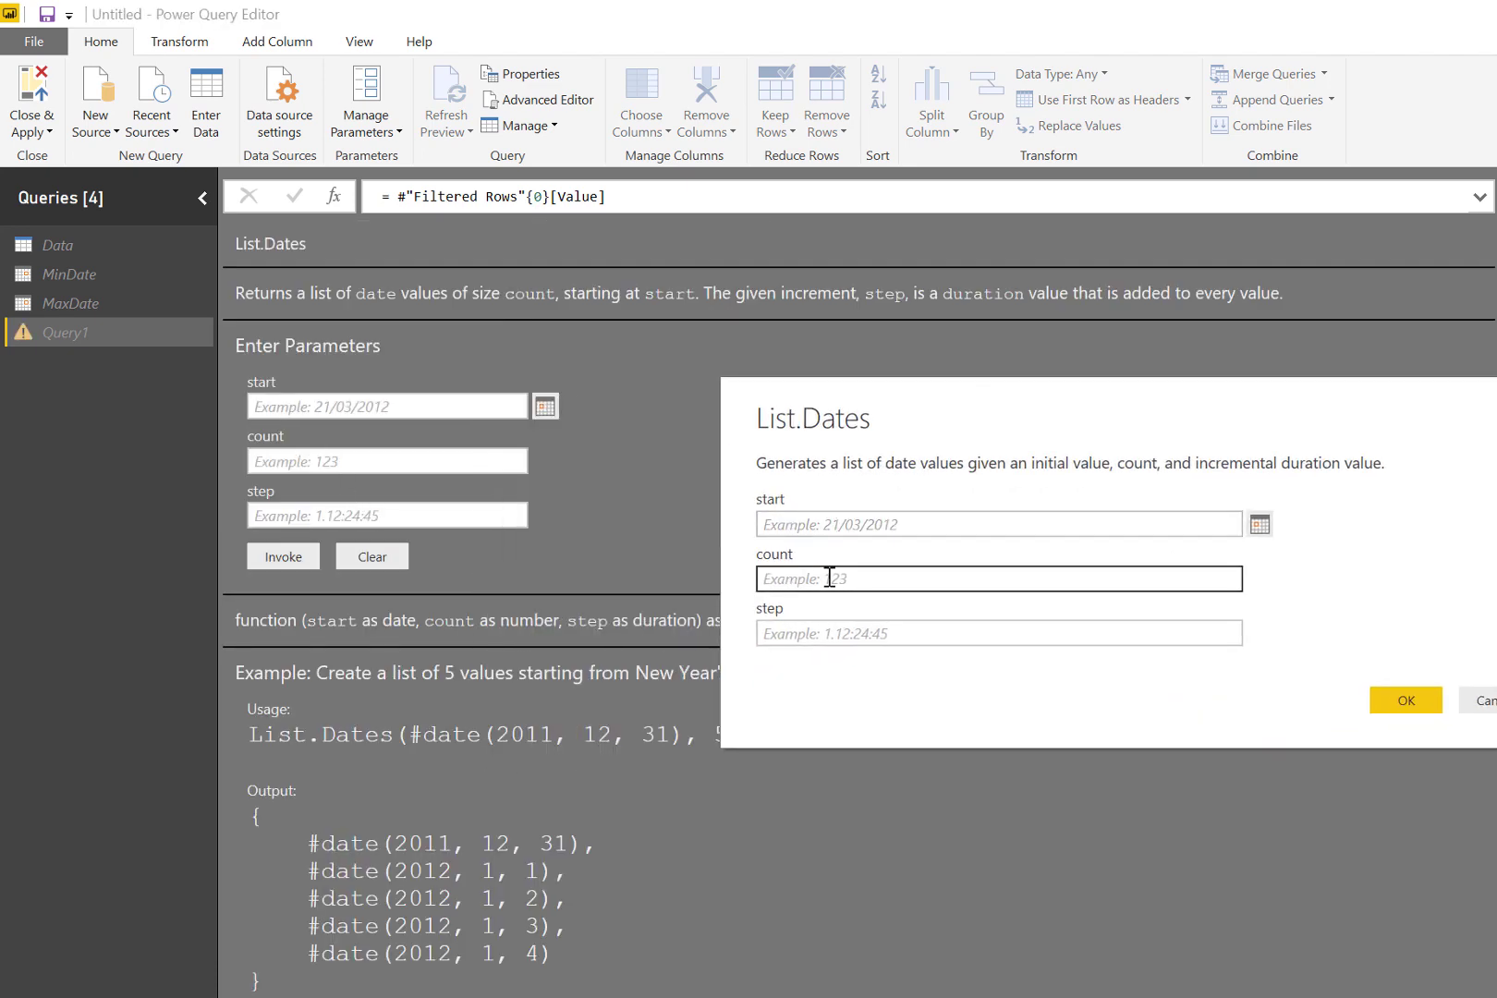
{"action": "left_click", "coordinate": [851, 633]}
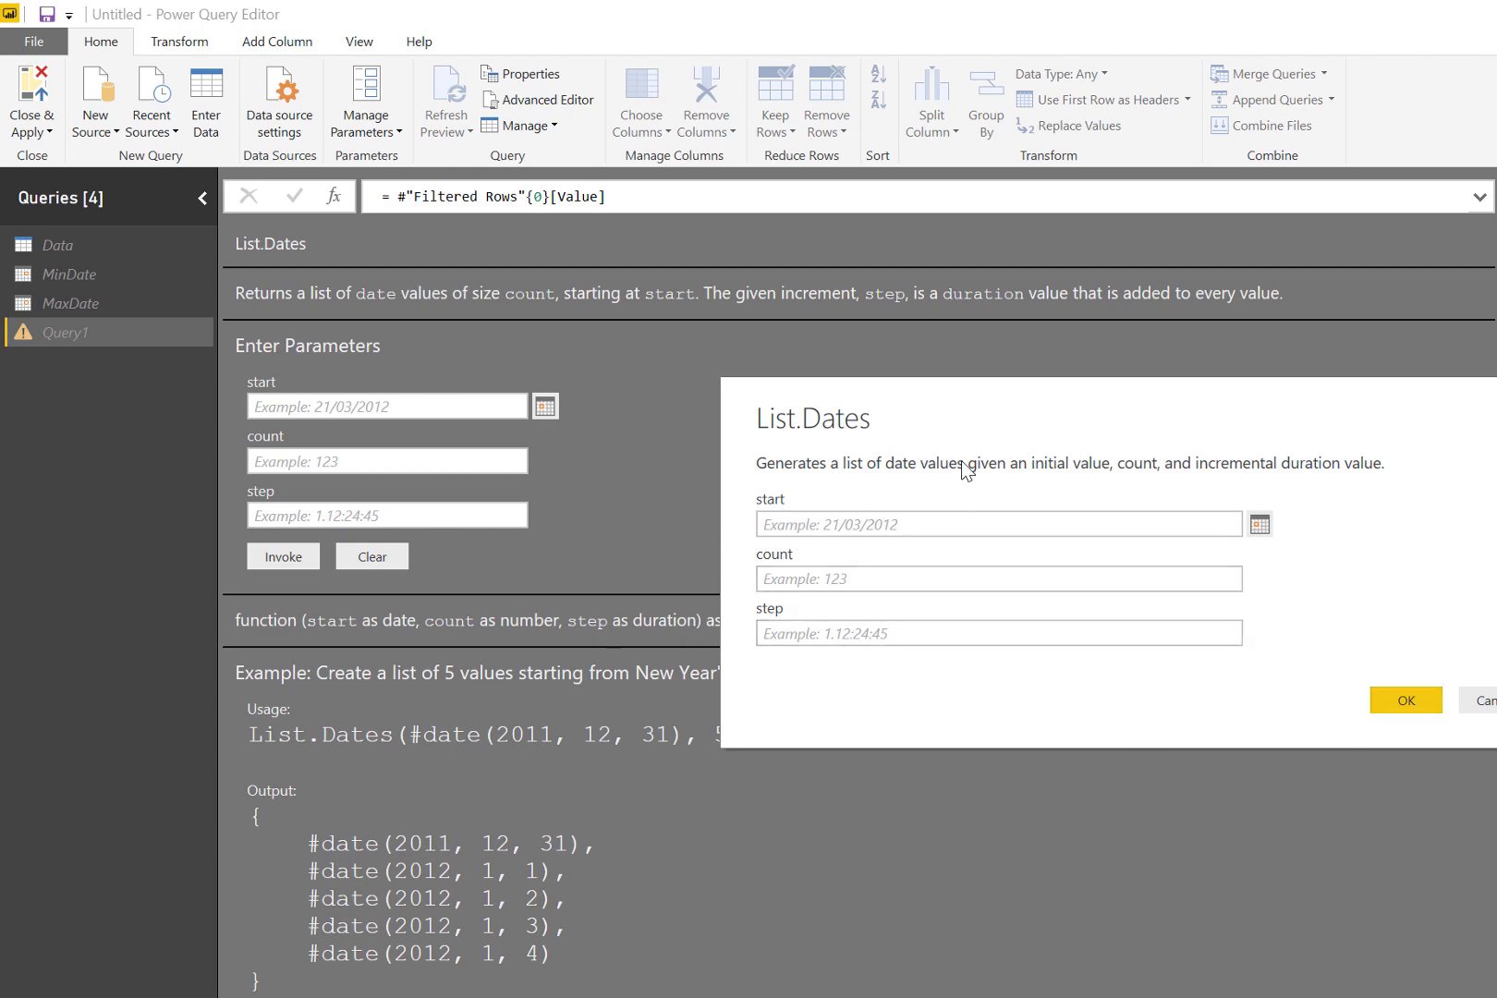
{"action": "left_click_drag", "start_coordinate": [987, 405], "coordinate": [1001, 804]}
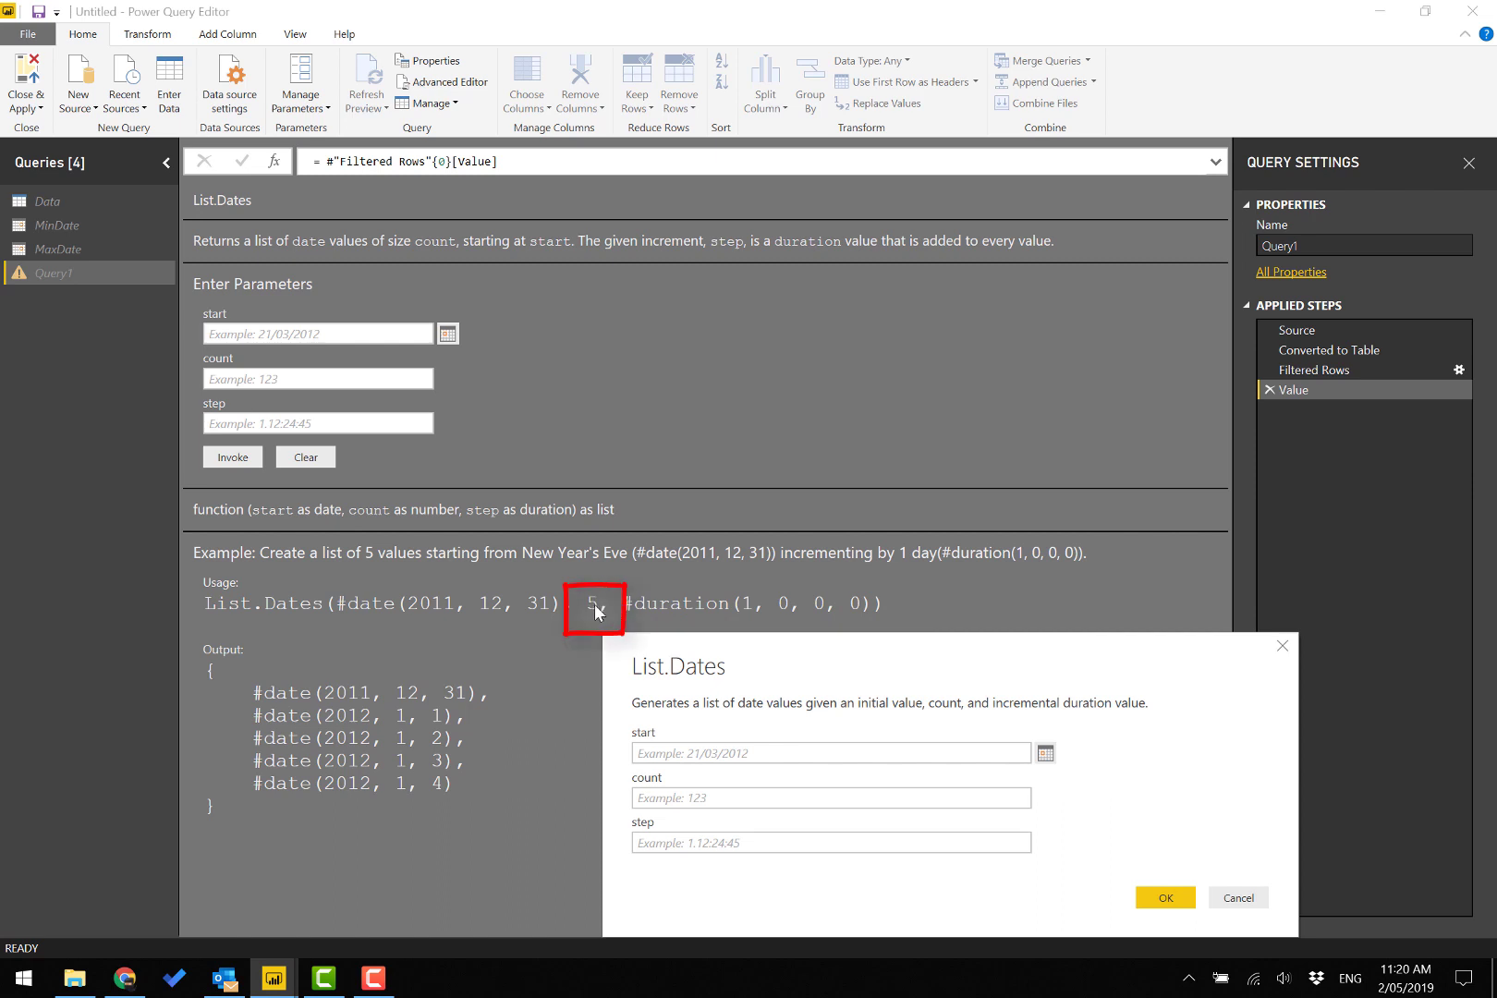
{"action": "left_click_drag", "start_coordinate": [889, 658], "coordinate": [943, 455]}
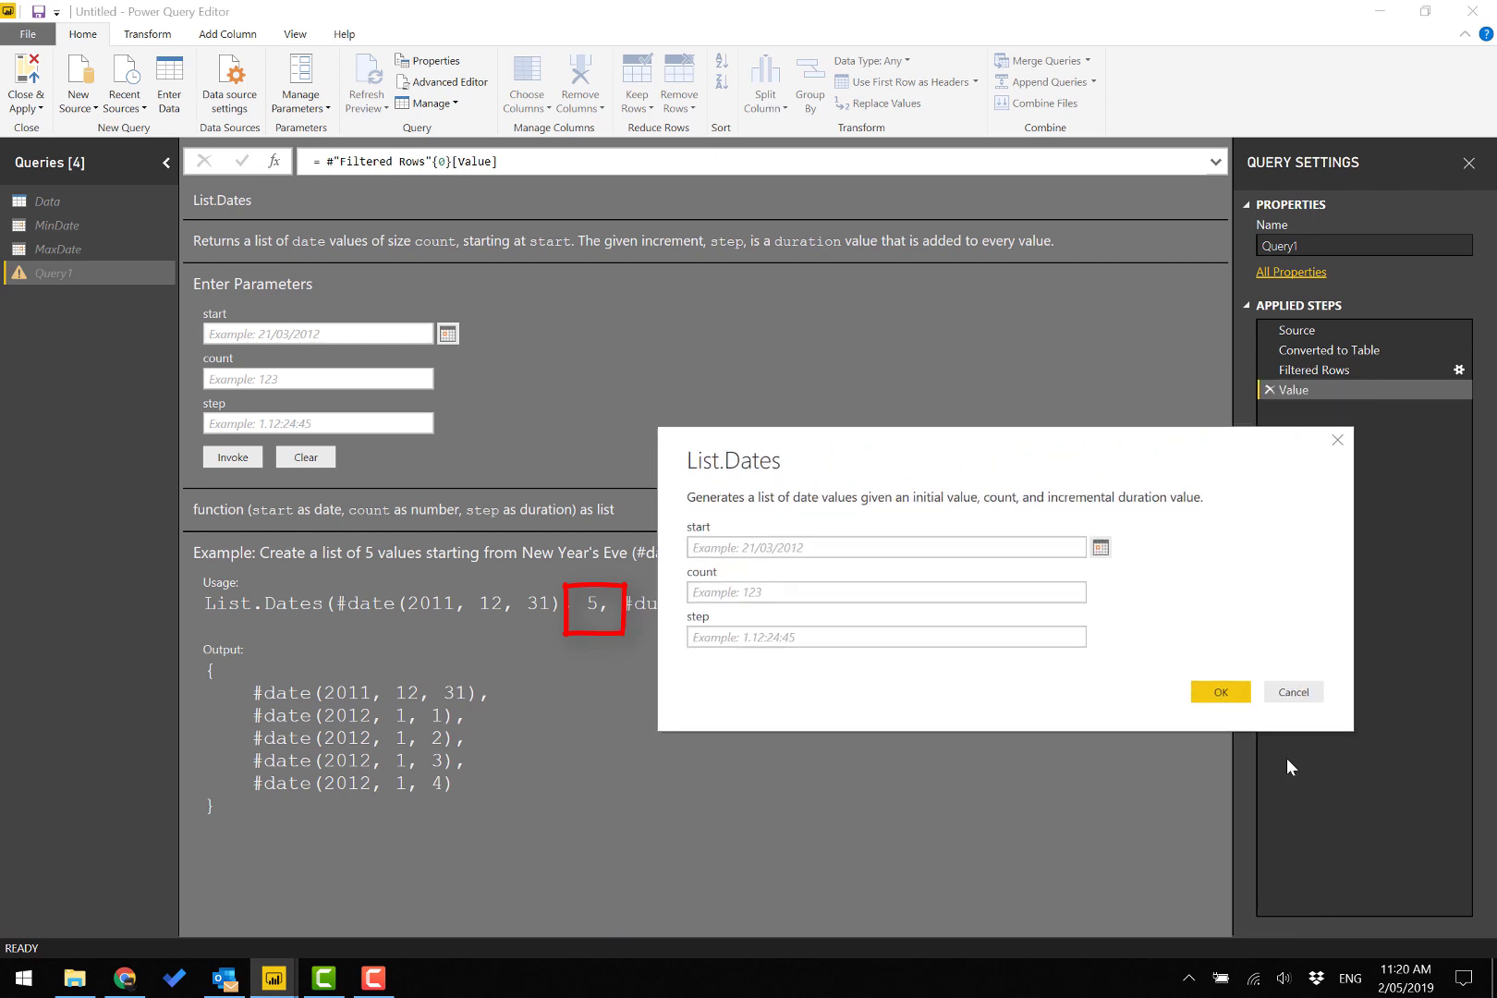
{"action": "left_click", "coordinate": [1301, 696]}
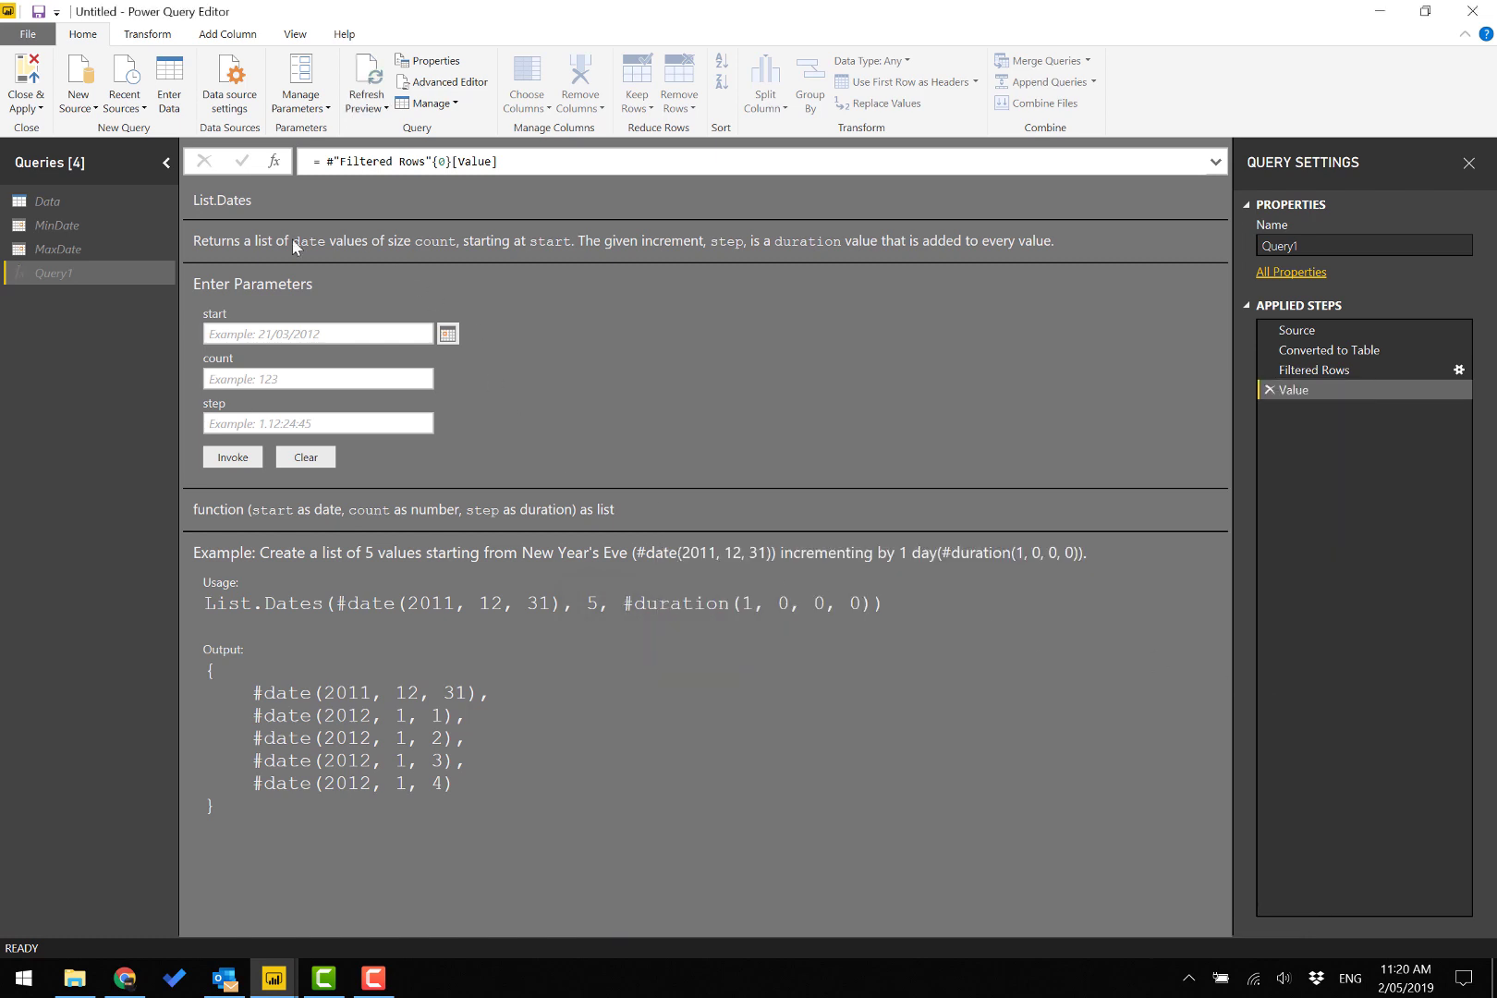
Step: Delete the drill-down, filter and table steps and replace #shared with MaxDate - MinDate
{"action": "left_click", "coordinate": [1267, 388]}
{"action": "left_click", "coordinate": [1269, 370]}
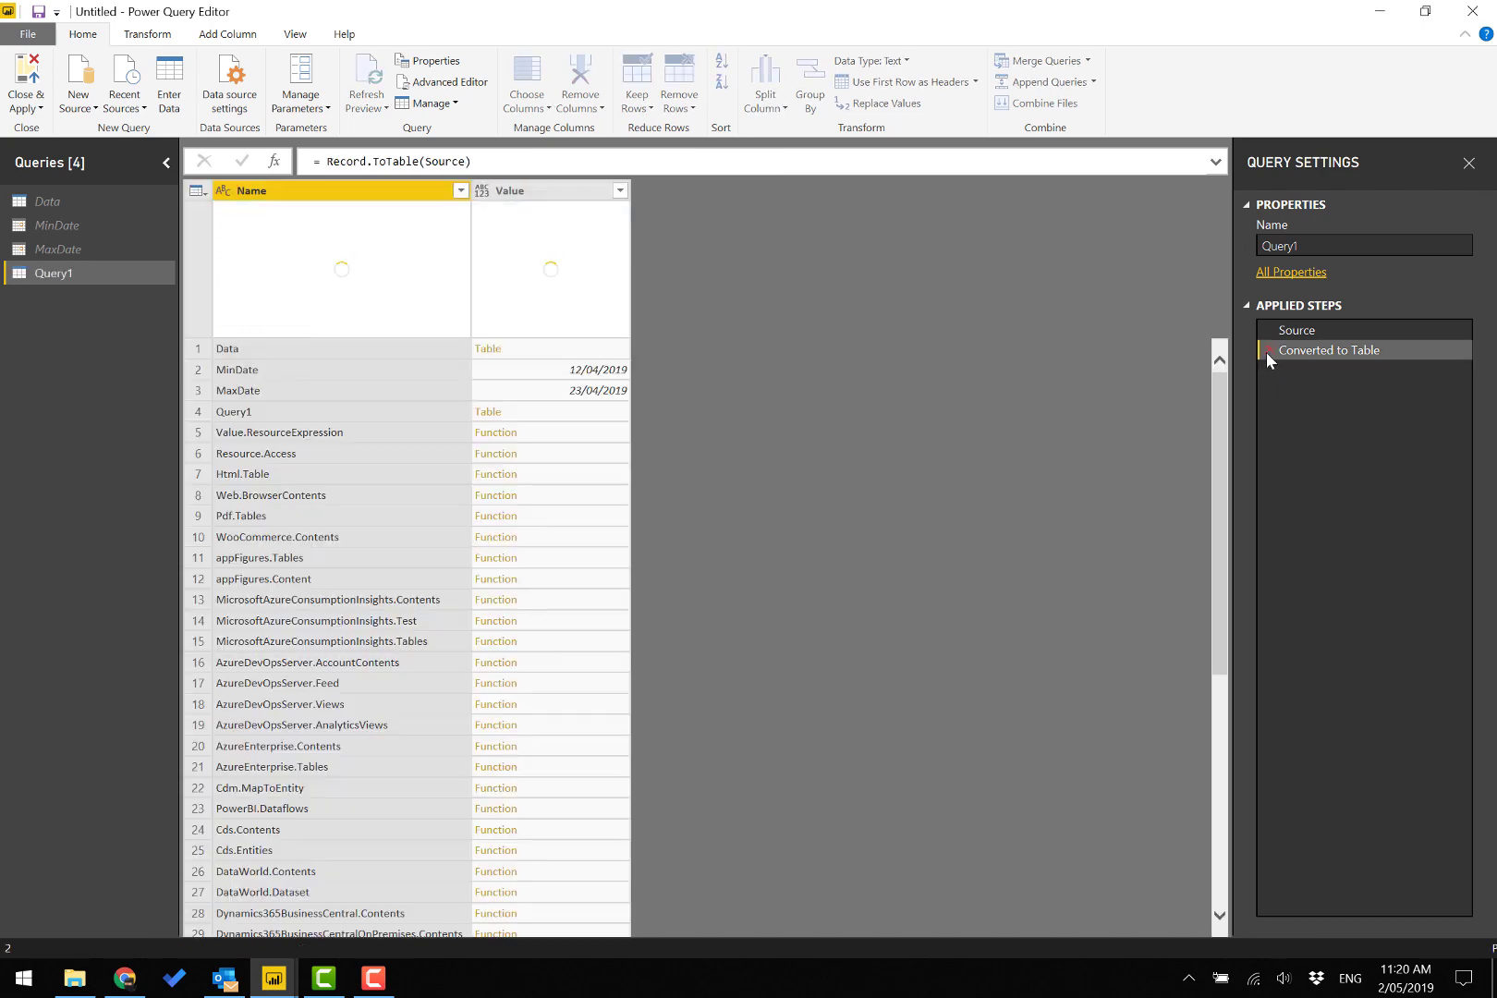
{"action": "left_click", "coordinate": [1269, 350]}
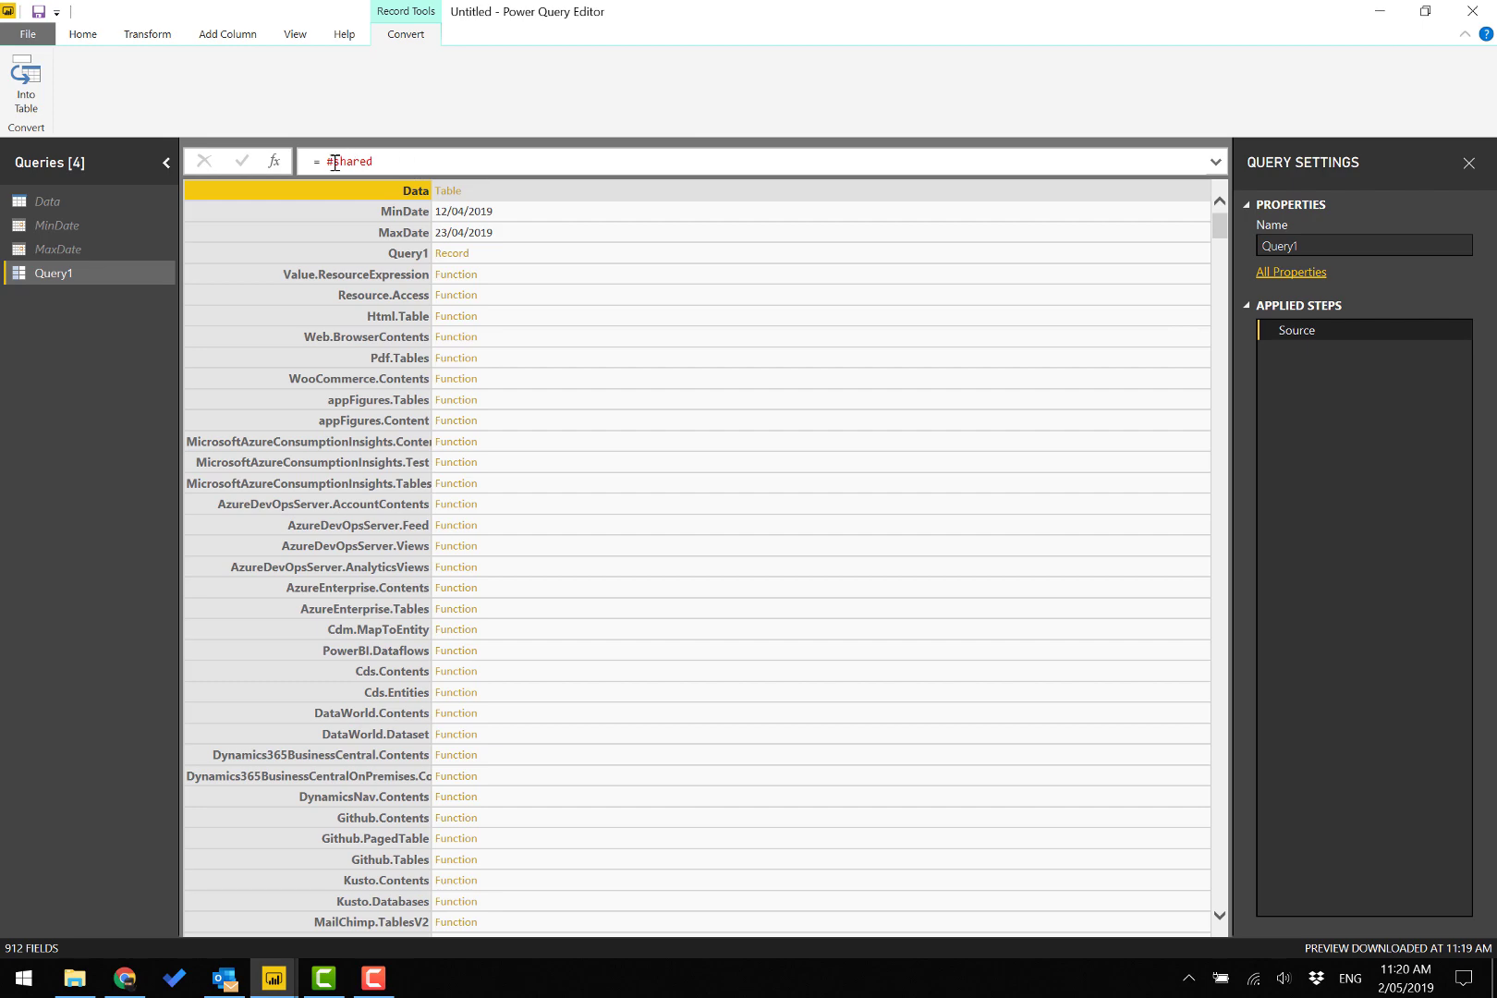
{"action": "double_click", "coordinate": [334, 162]}
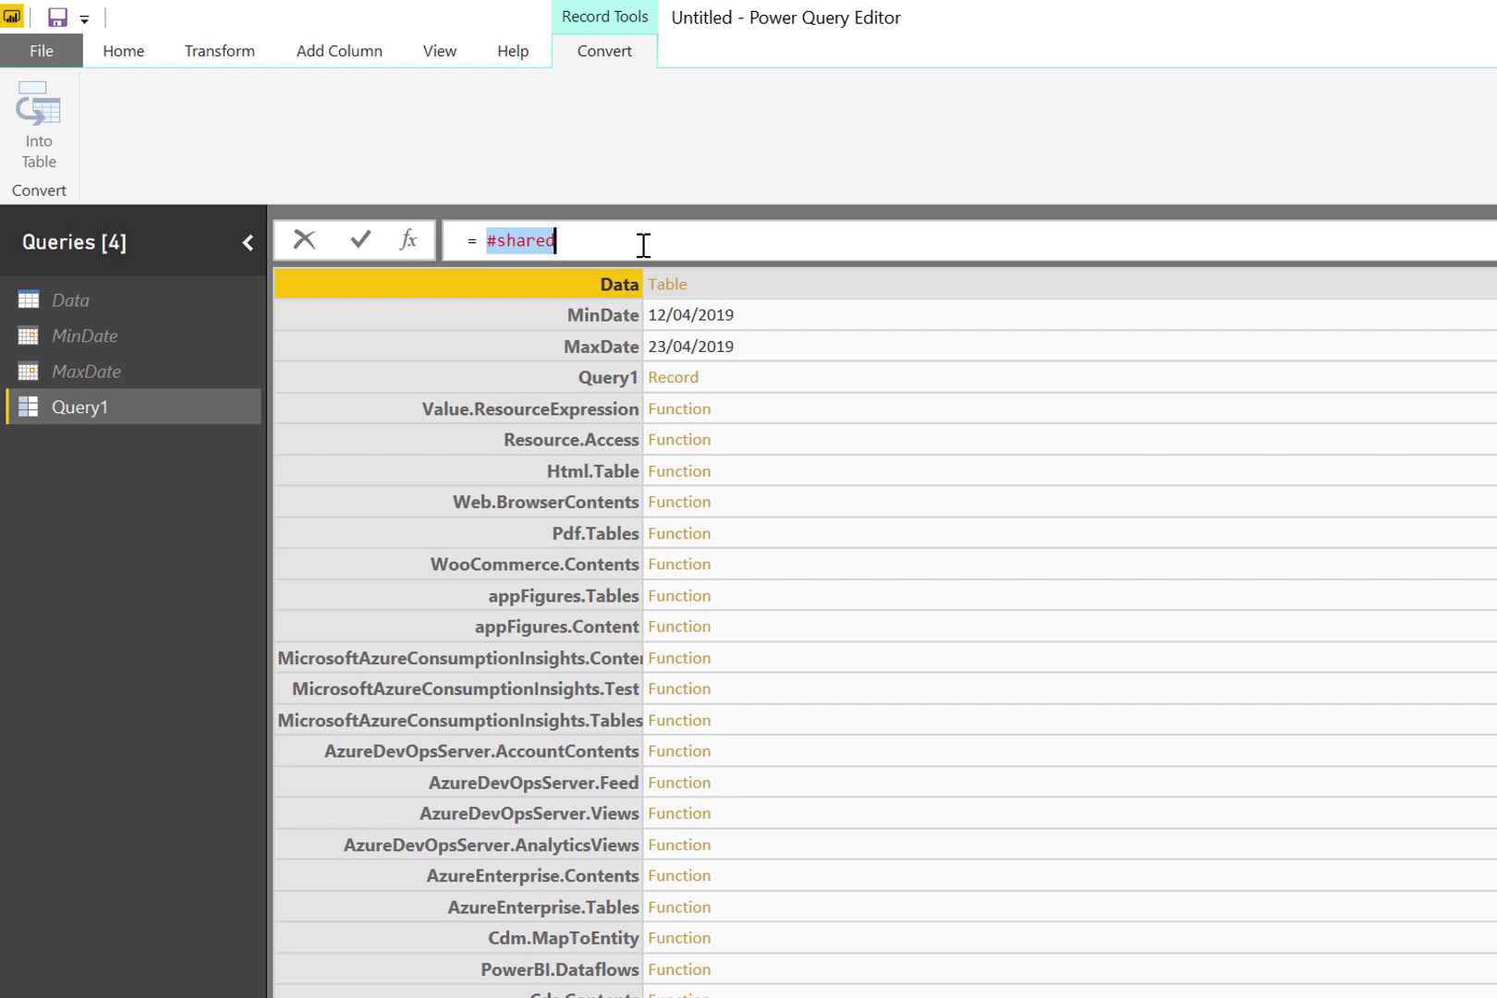
{"action": "type", "text": "MaxDate"}
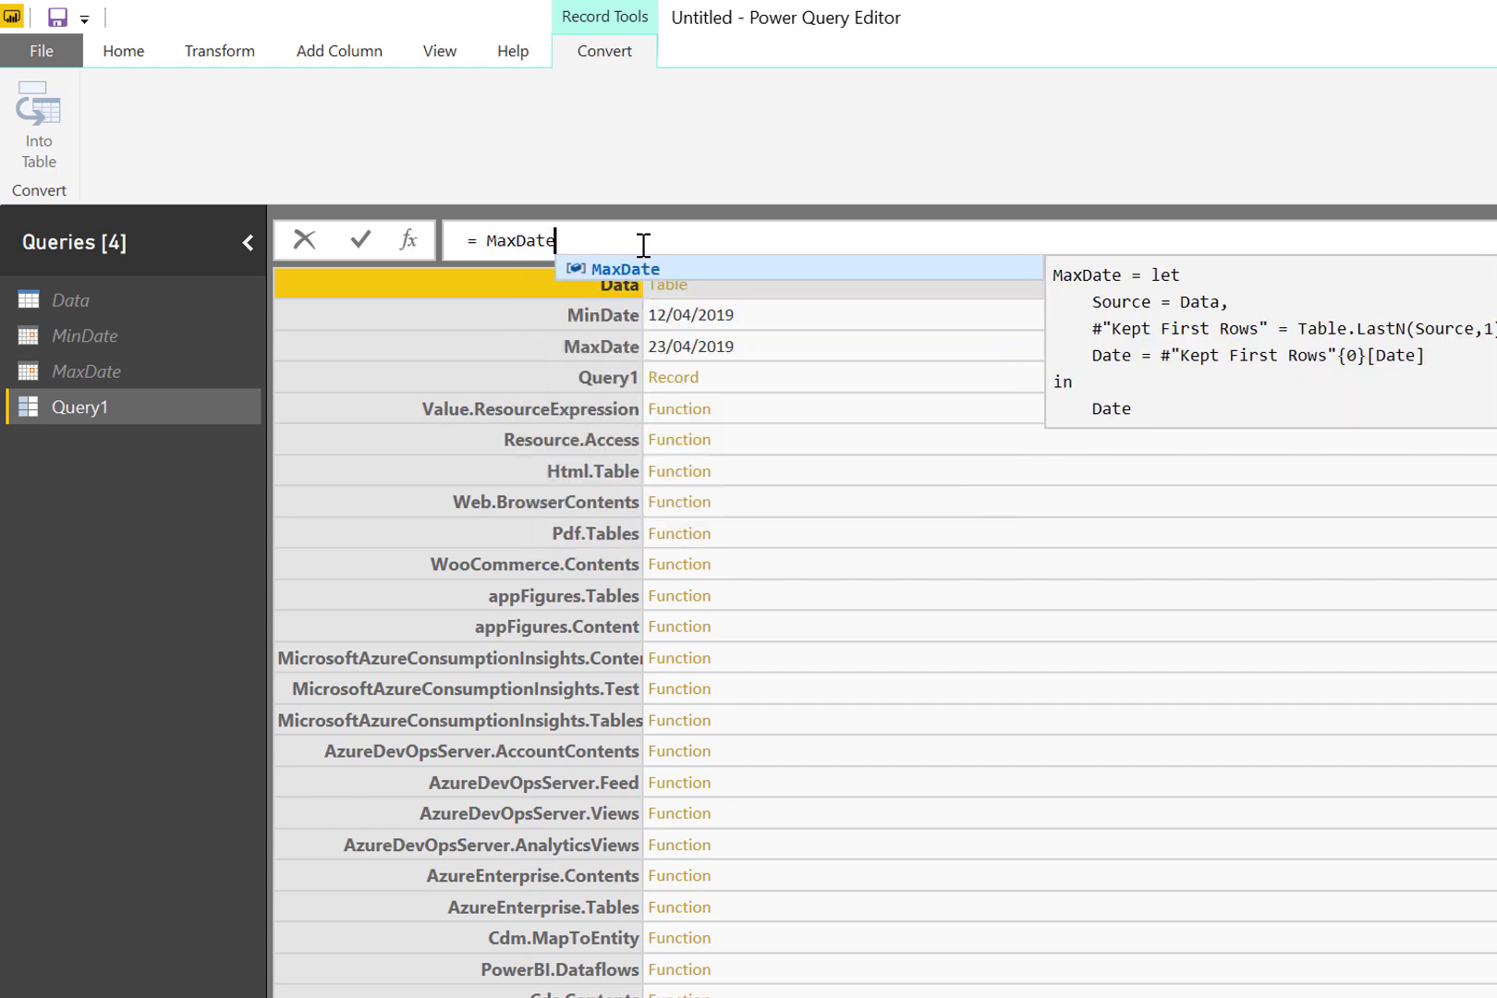
{"action": "type", "text": " - MinDate"}
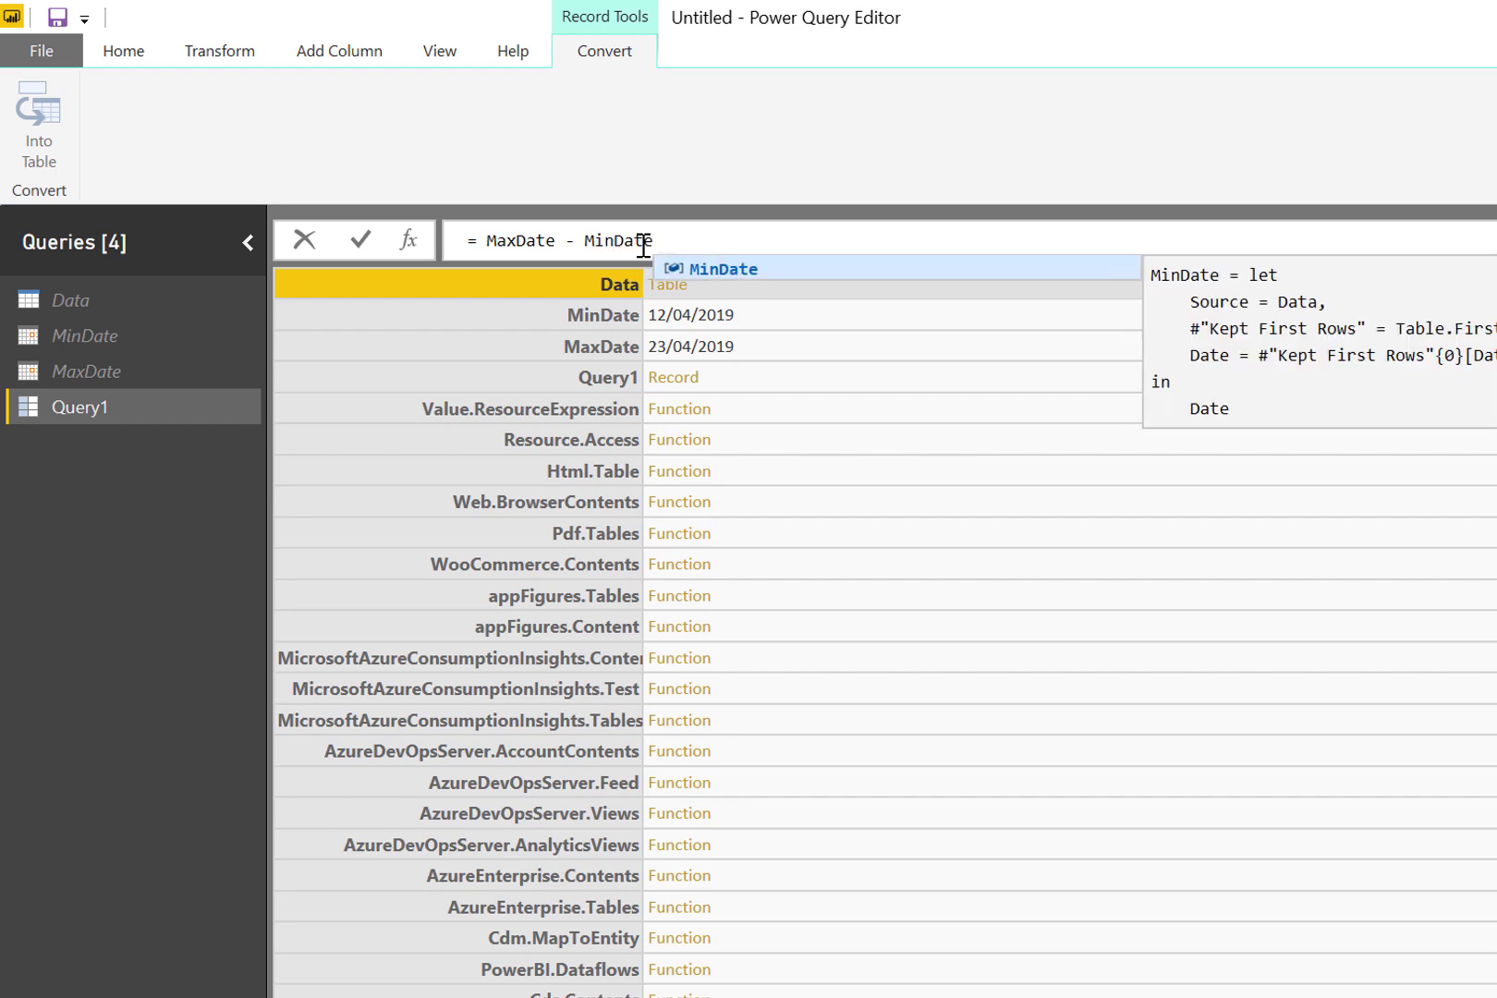
{"action": "left_click", "coordinate": [363, 243]}
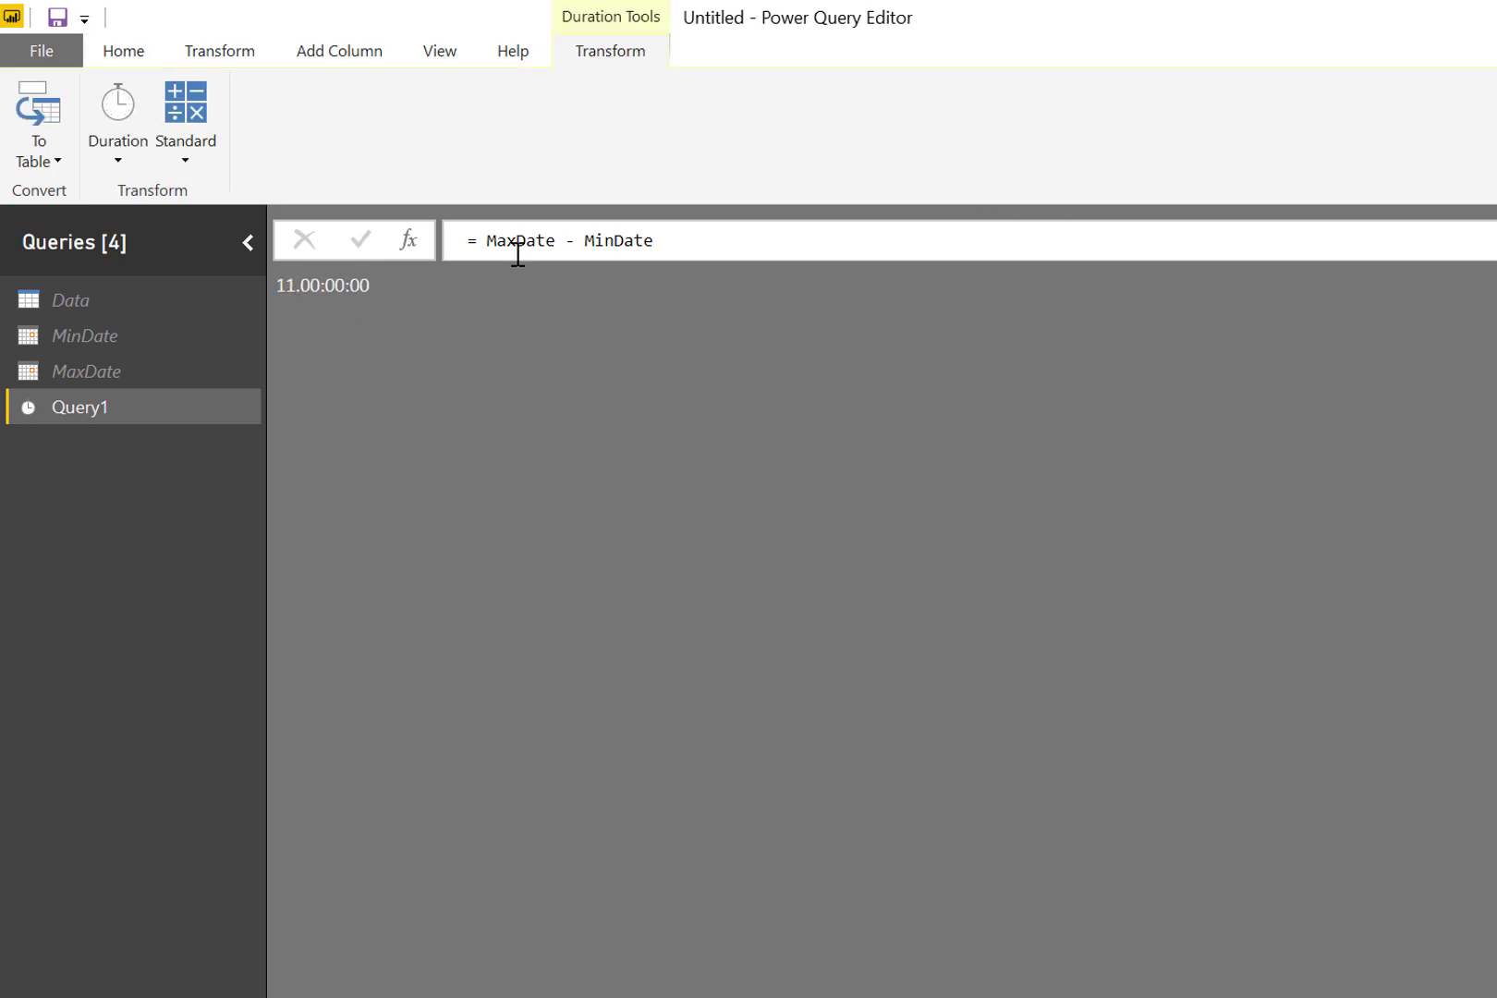
Step: Wrap the formula as = Duration.Days(MaxDate - MinDate), giving 11
{"action": "left_click", "coordinate": [488, 241]}
{"action": "type", "text": "Duration"}
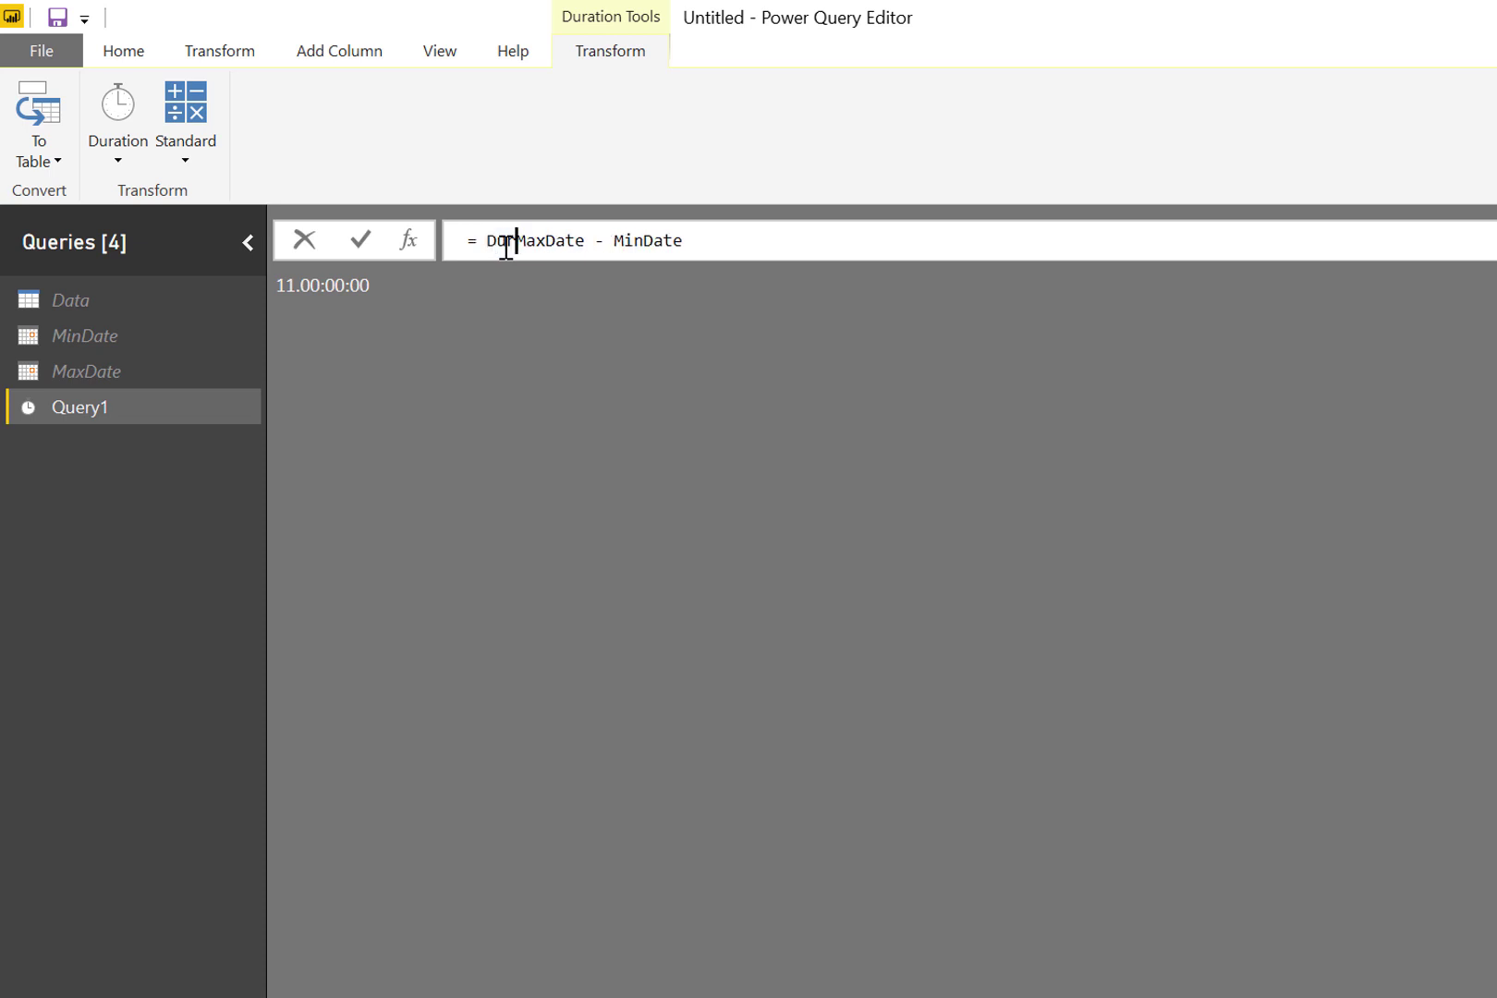
{"action": "type", "text": "."}
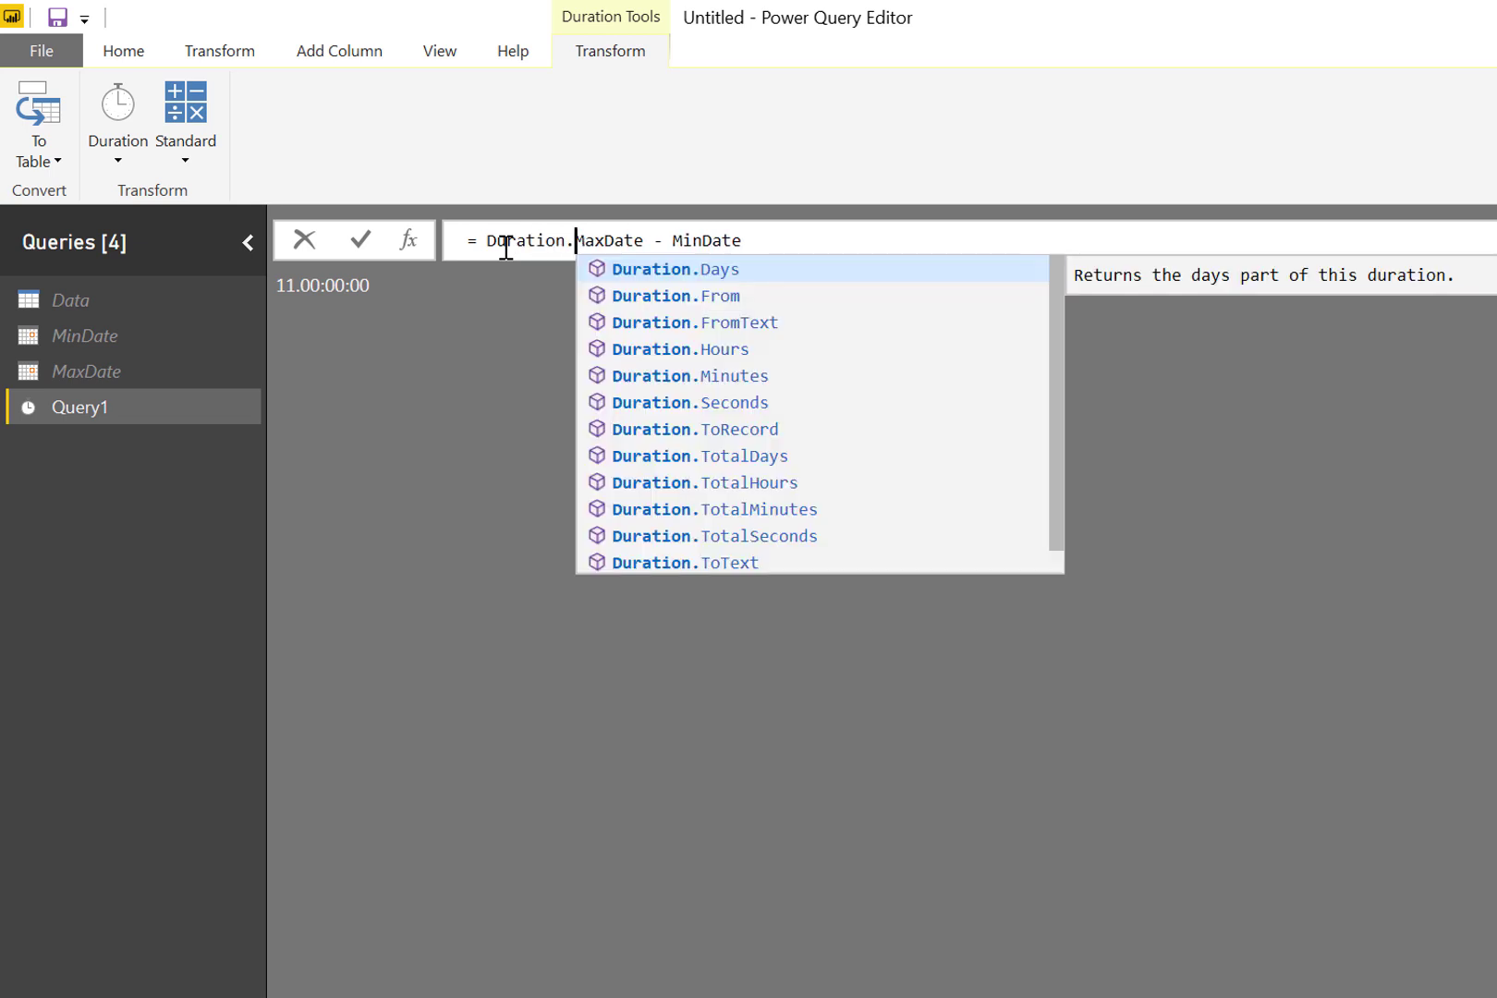
{"action": "key", "text": "Tab"}
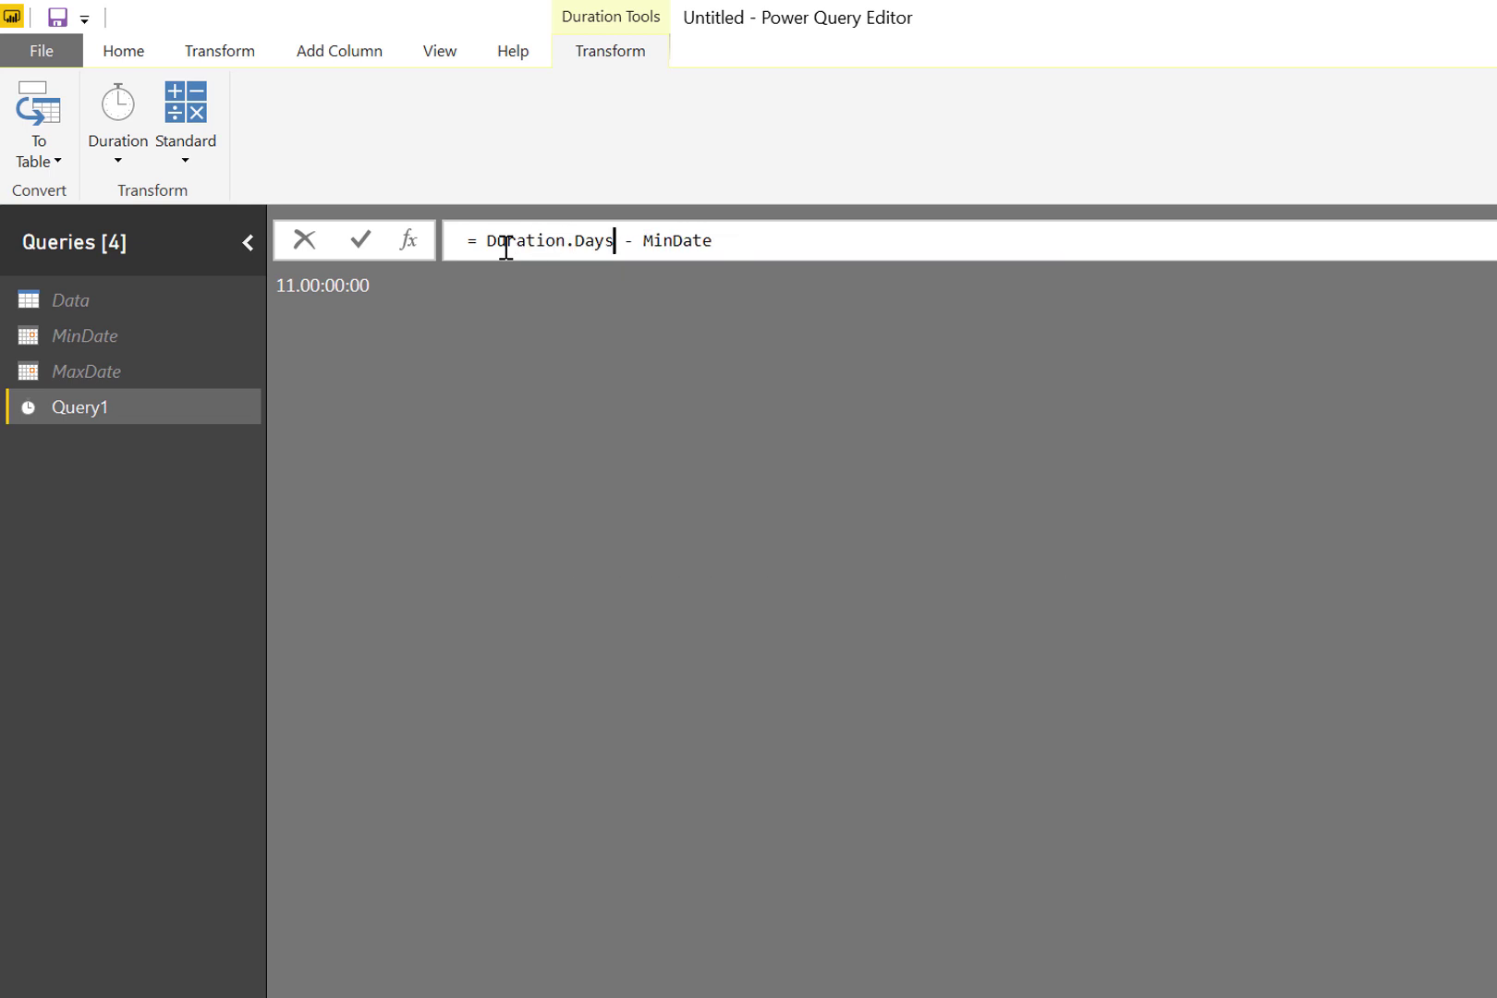
{"action": "type", "text": "(M)"}
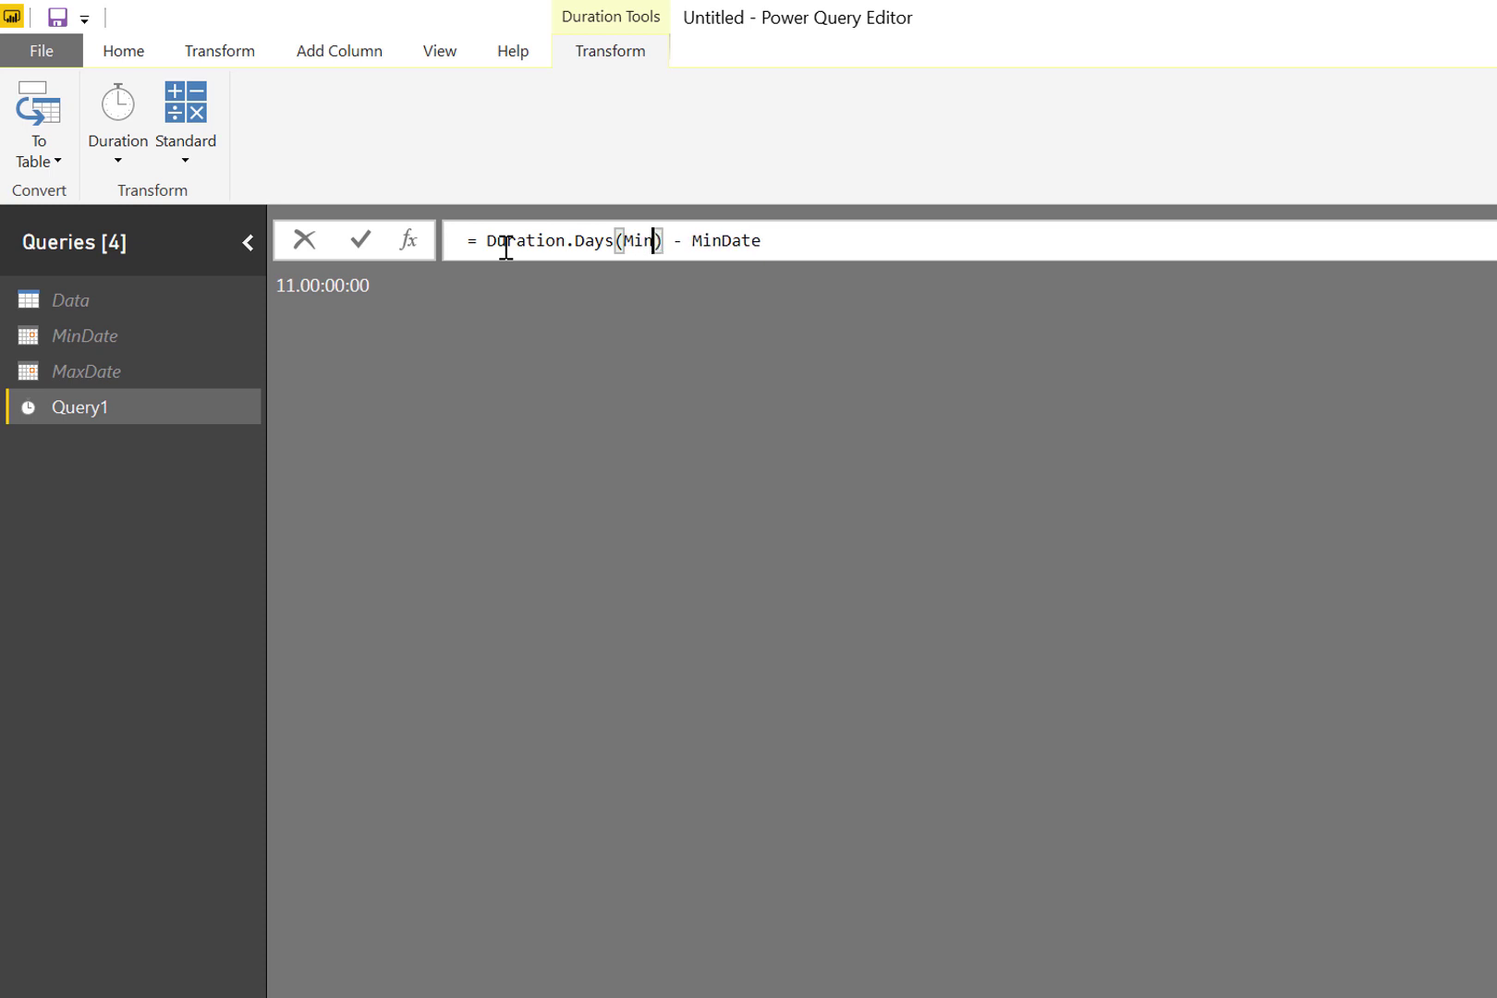
{"action": "key", "text": "BackSpace"}
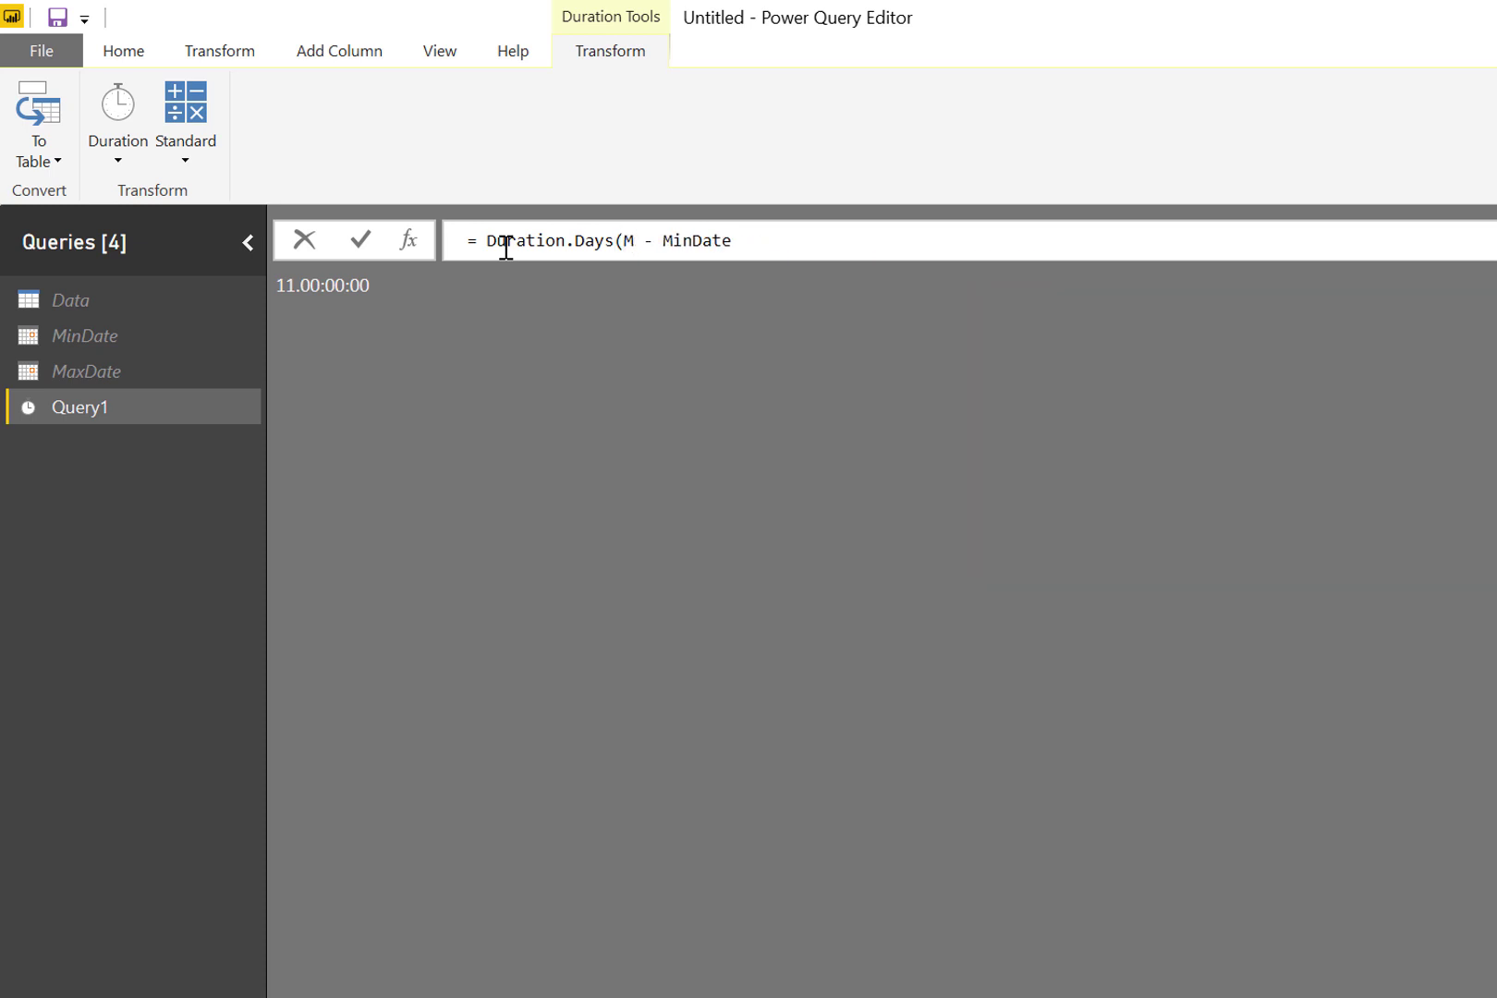
{"action": "type", "text": "axDate"}
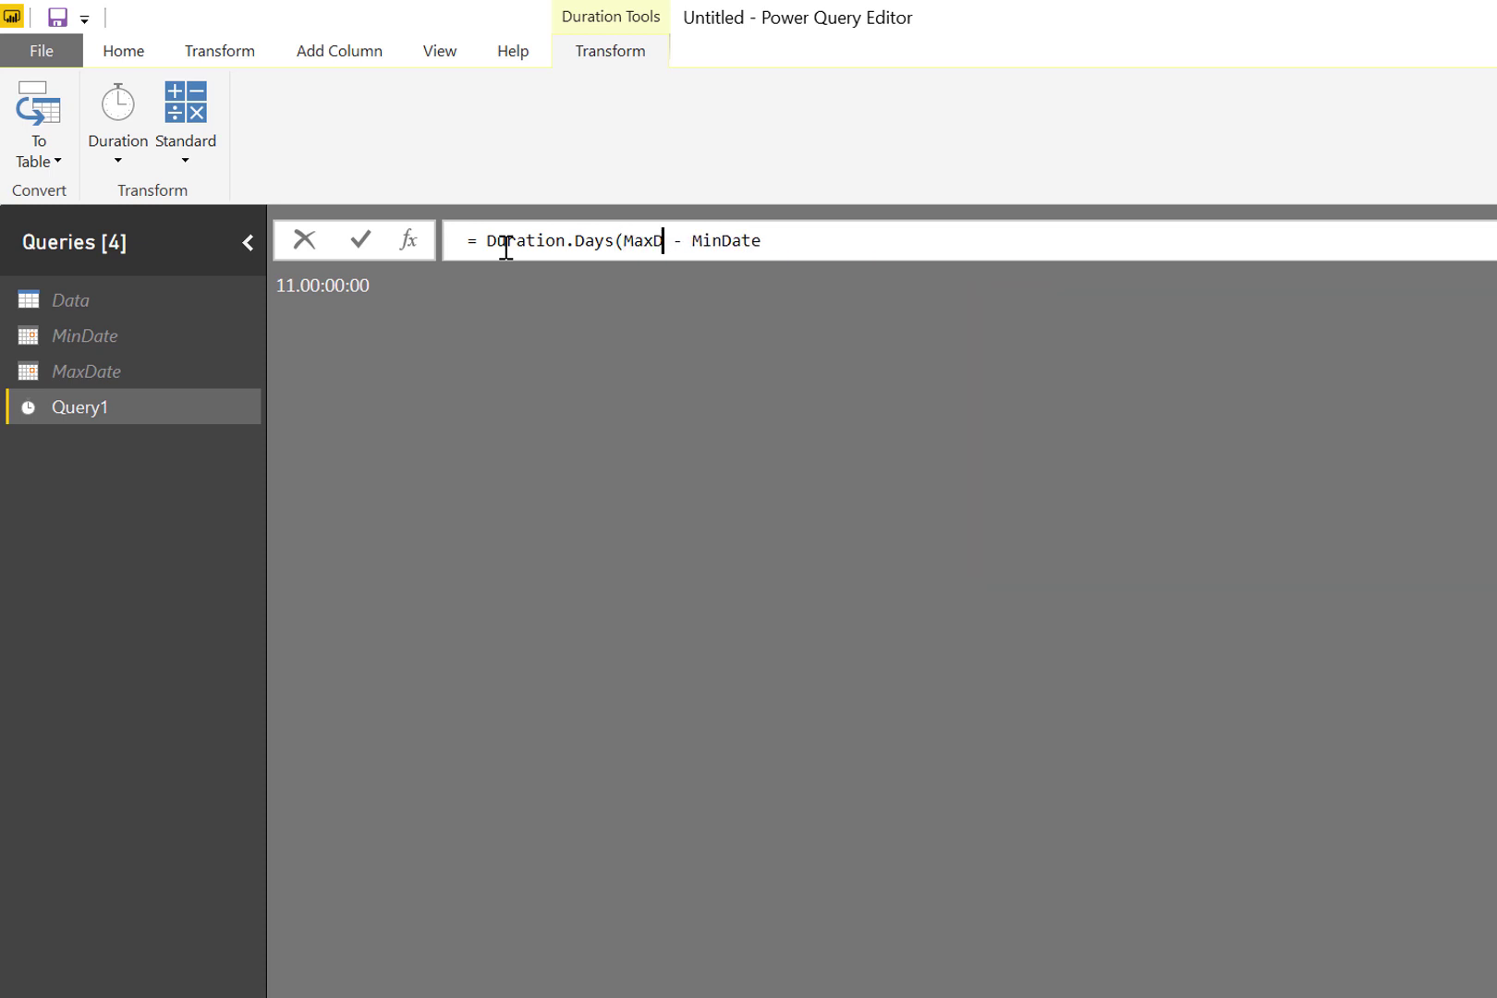
{"action": "left_click", "coordinate": [810, 244]}
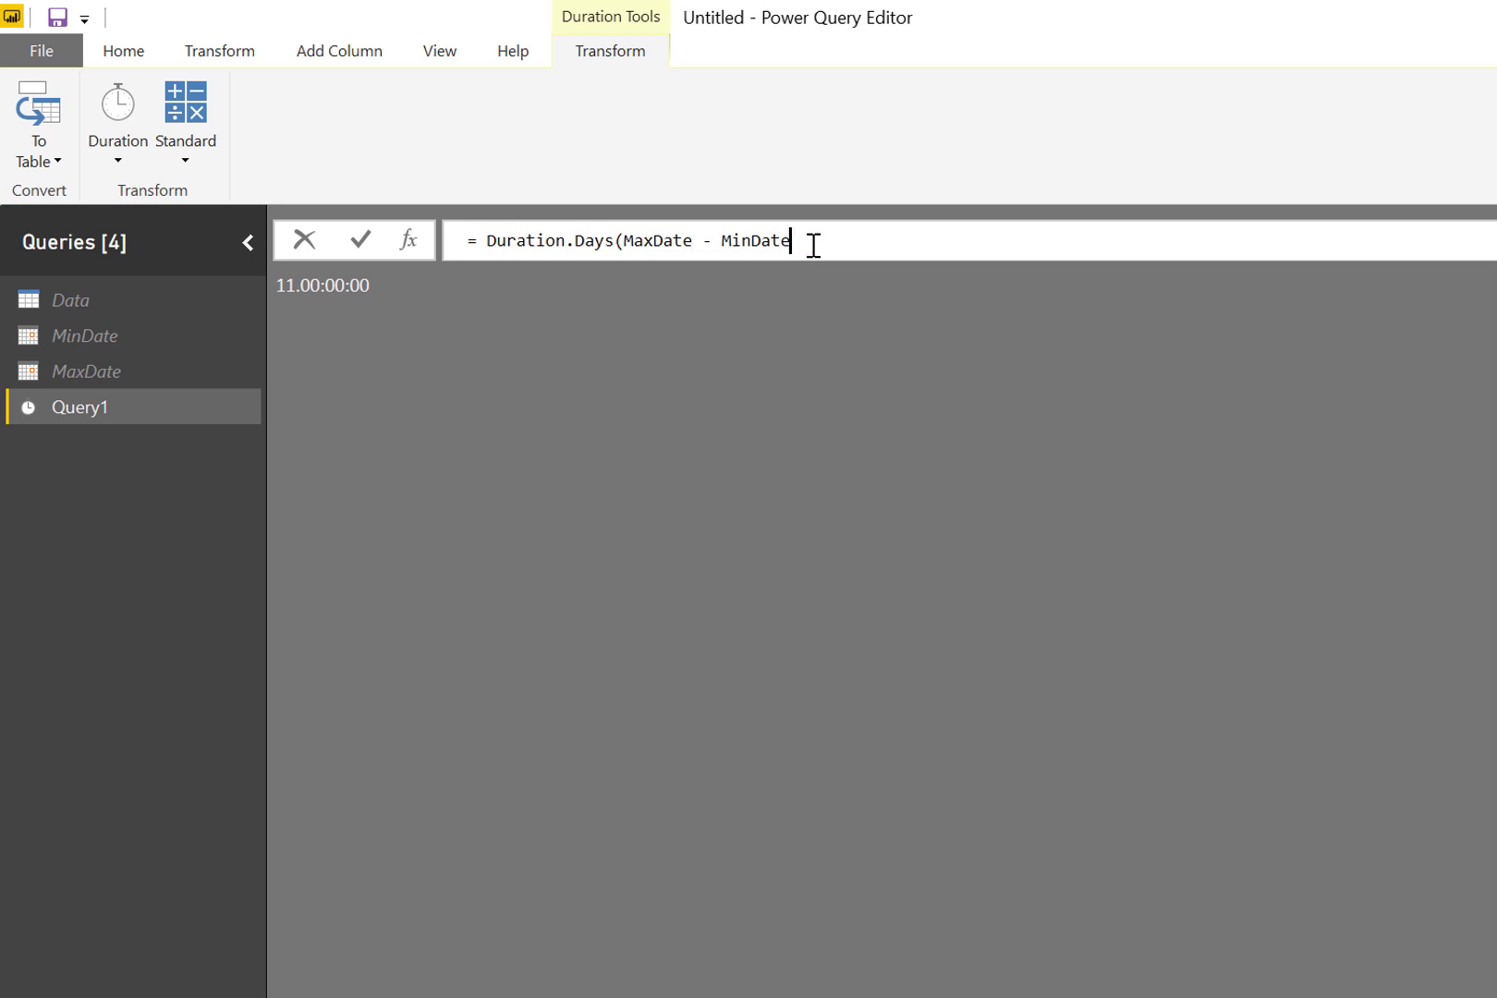
{"action": "type", "text": ")"}
{"action": "key", "text": "Return"}
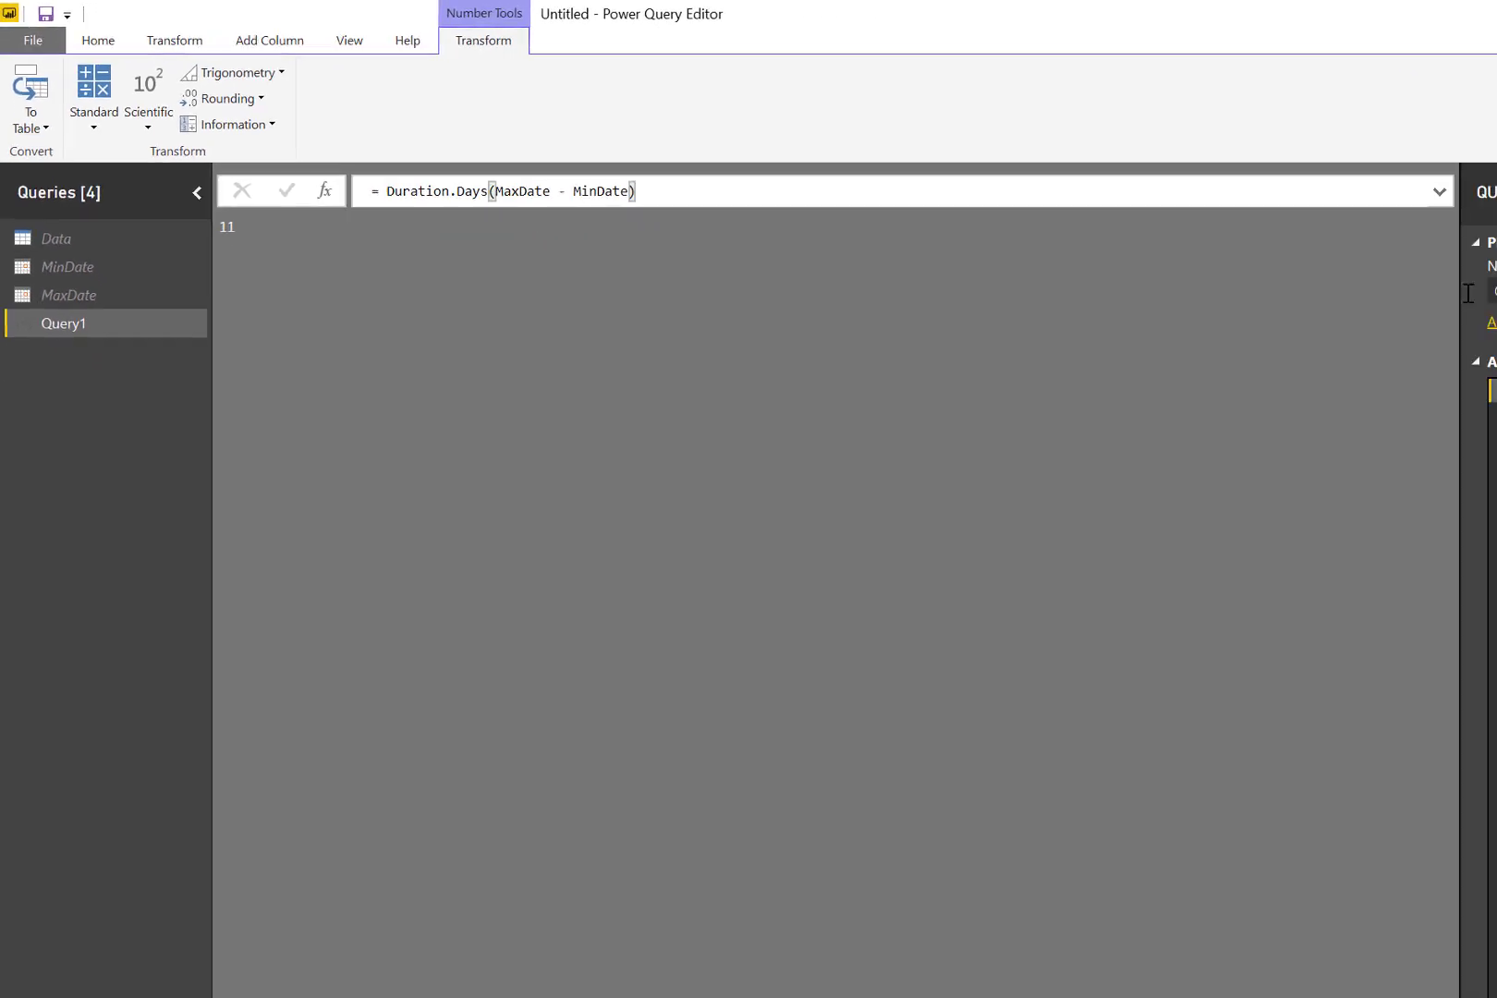
Step: Name the query TotalDays and disable its loading
{"action": "type", "text": "TotalDays"}
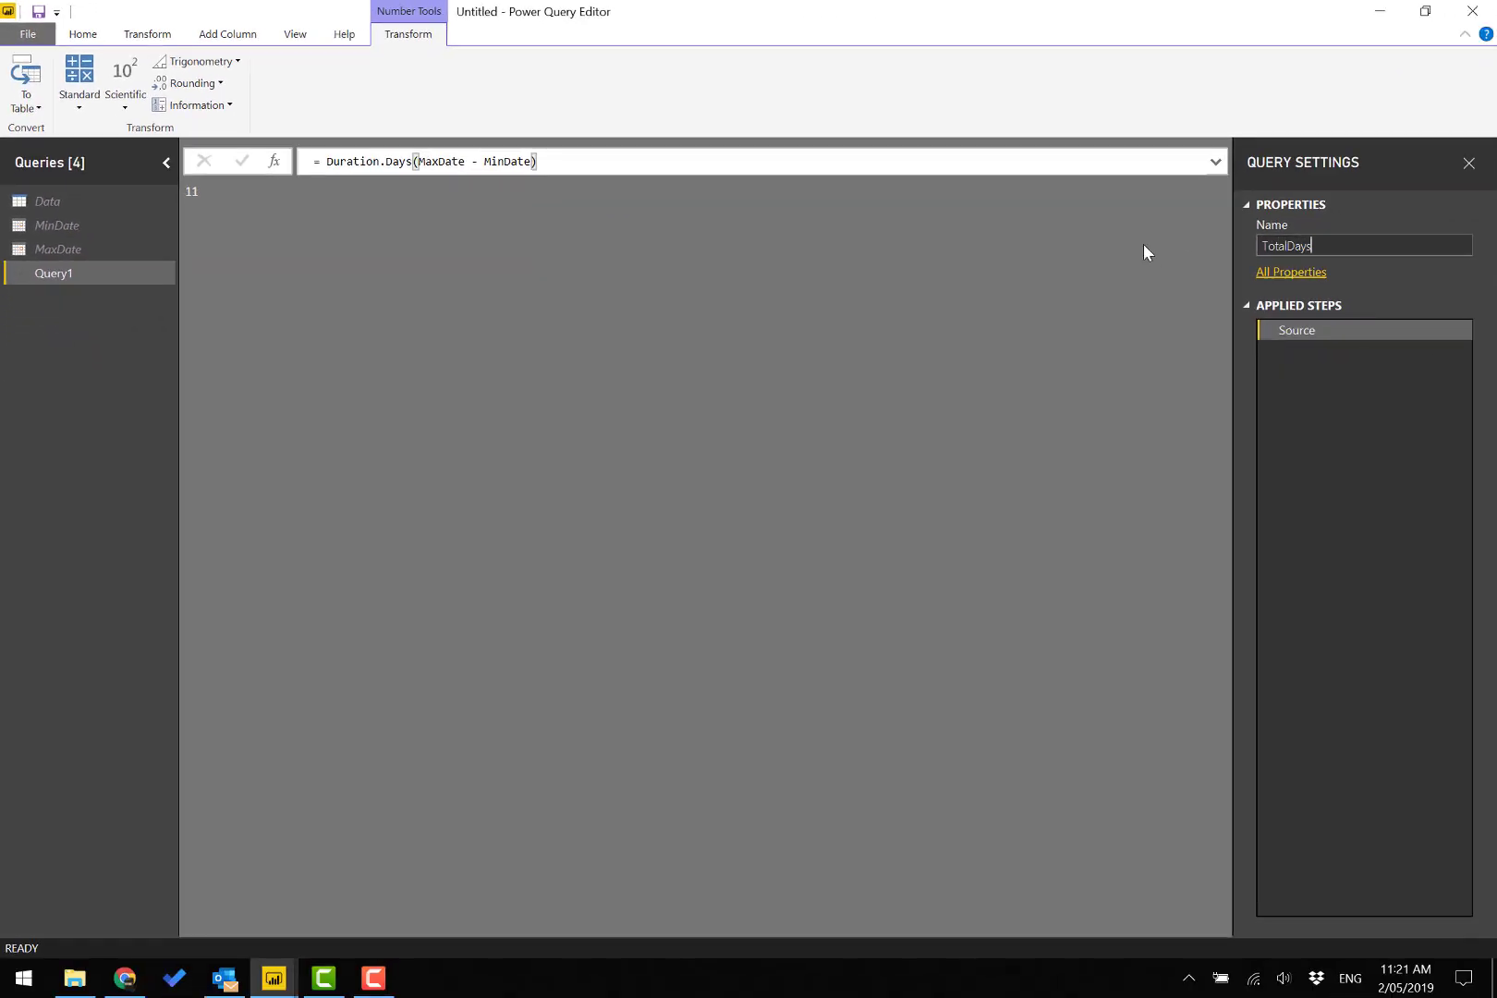
{"action": "key", "text": "Return"}
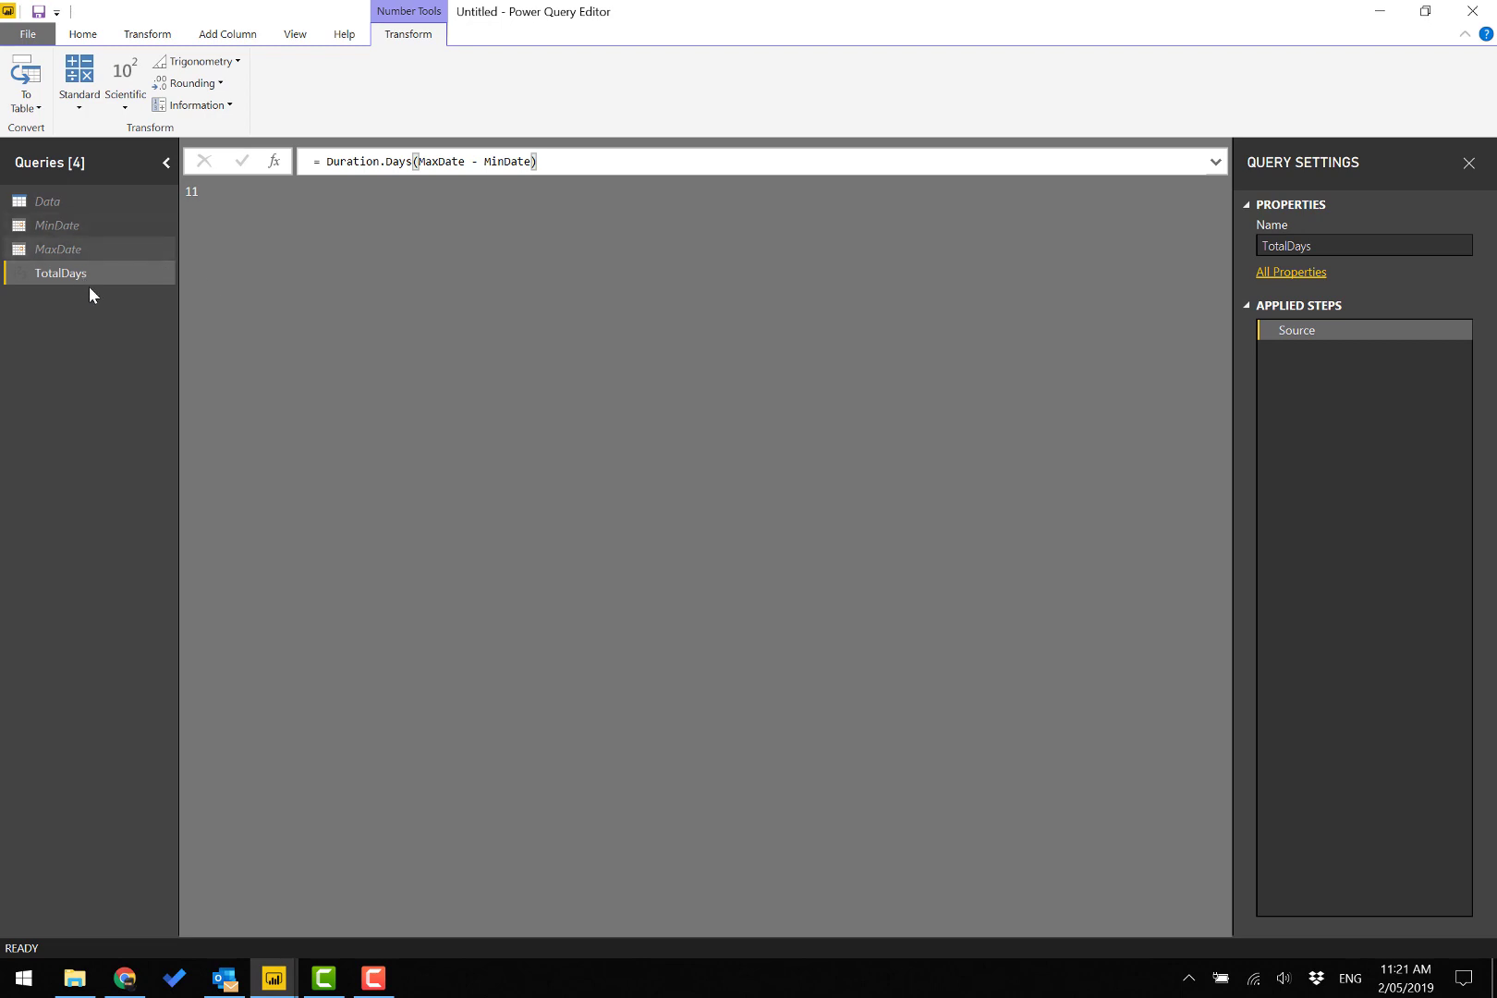
{"action": "right_click", "coordinate": [72, 279]}
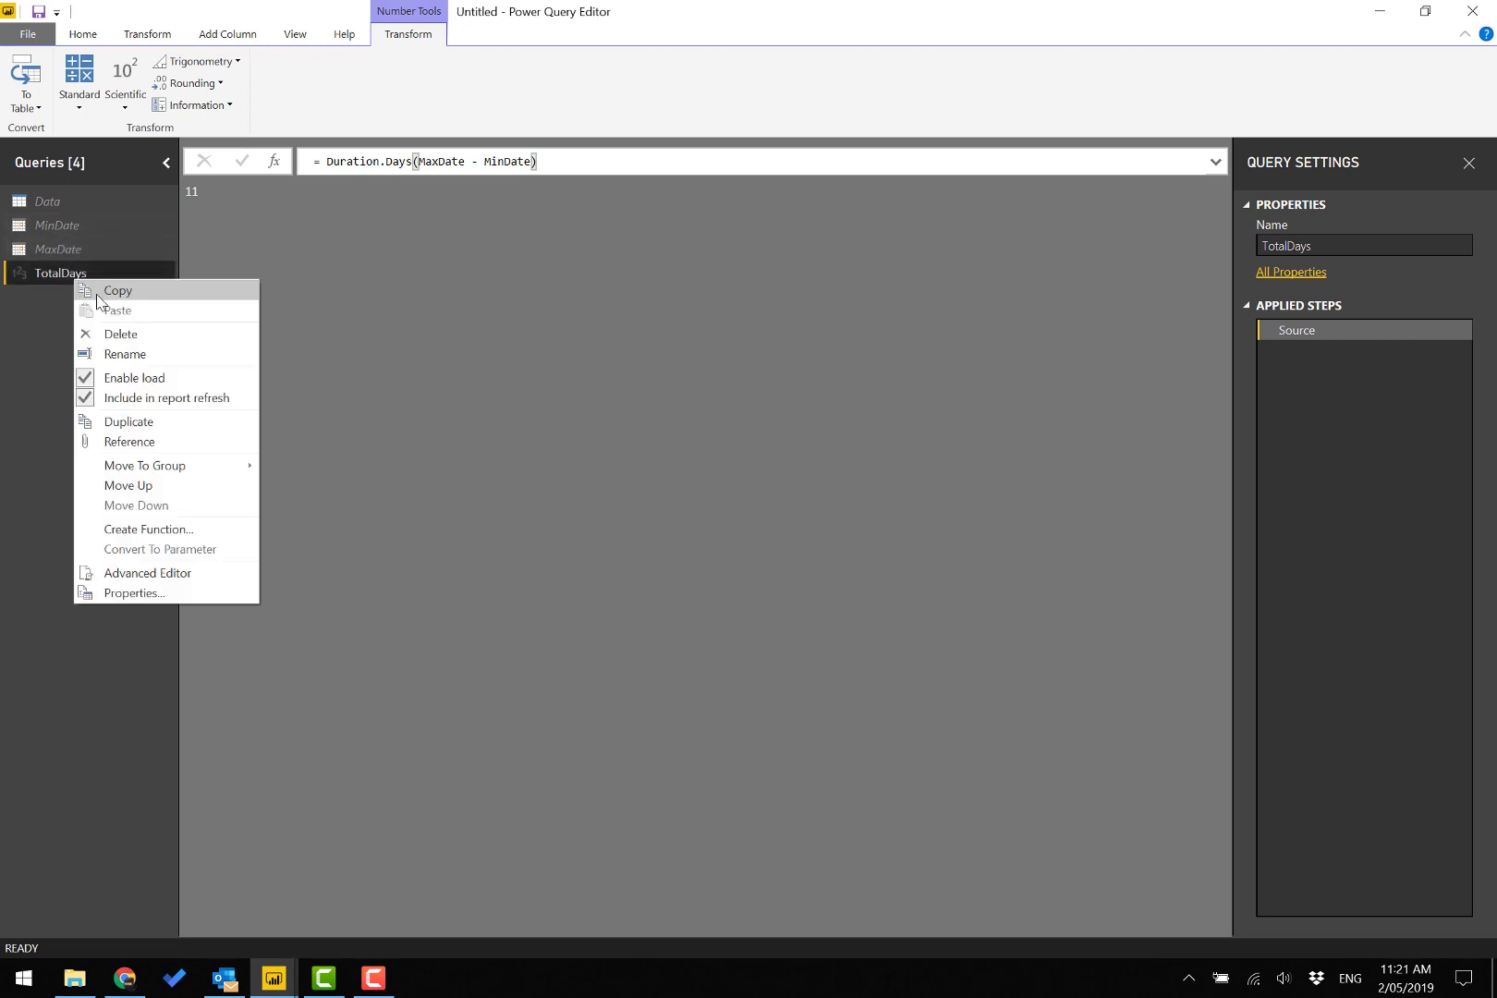
{"action": "left_click", "coordinate": [145, 382]}
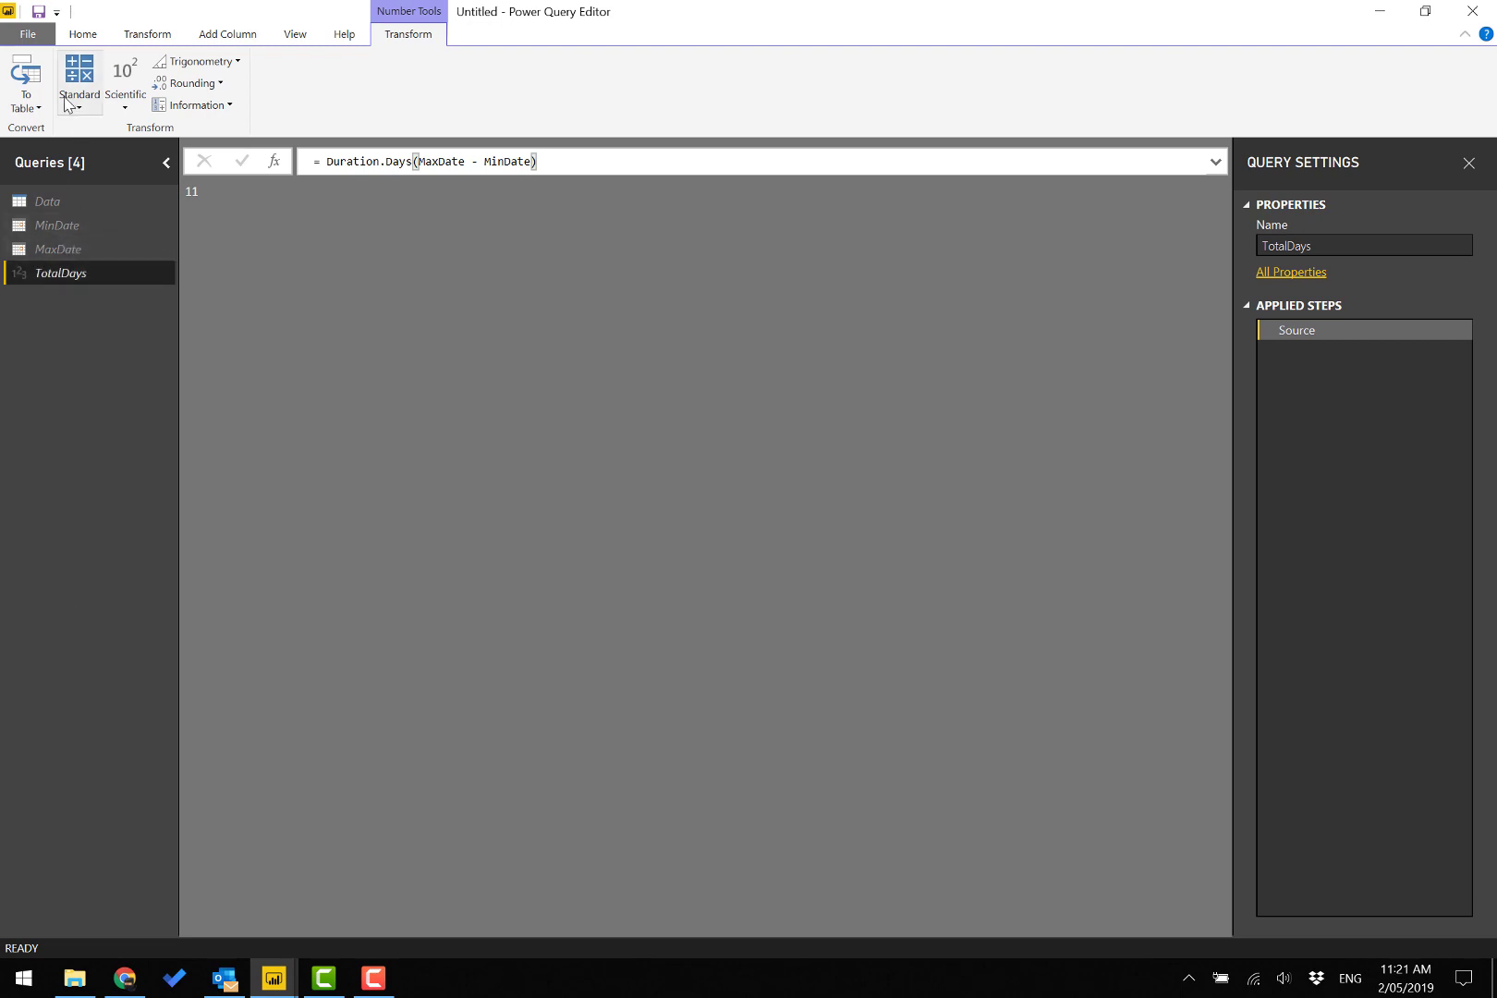
Step: Add a blank query with =List.Dates(MinDate,TotalDays,#duration(1,0,0,0))
{"action": "right_click", "coordinate": [74, 388]}
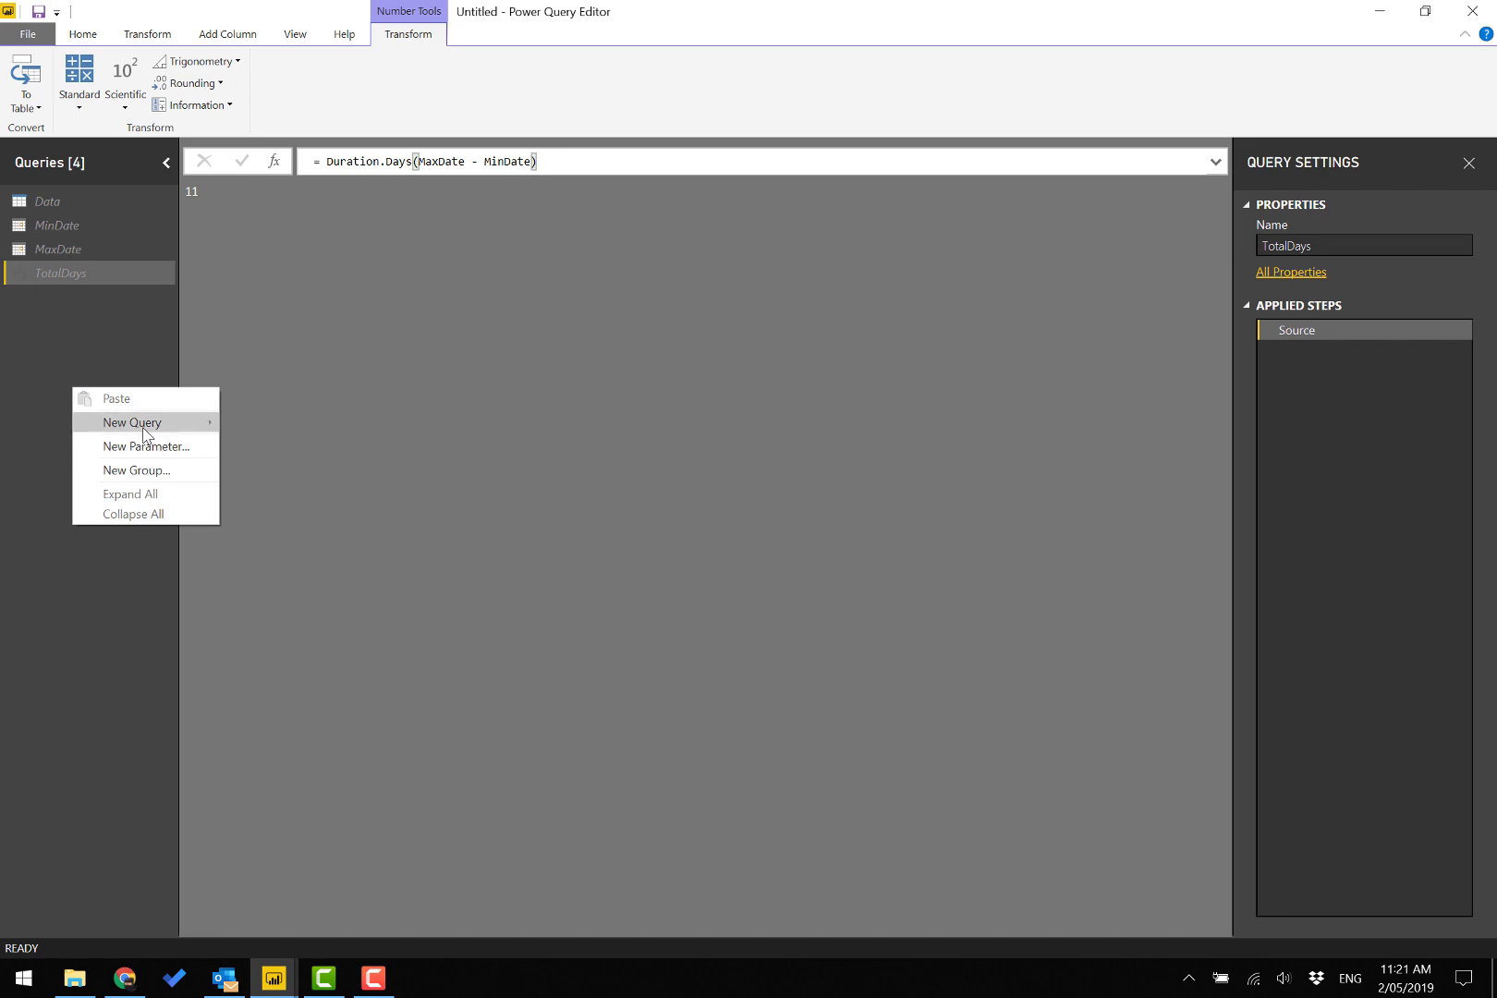
{"action": "mouse_move", "coordinate": [139, 423]}
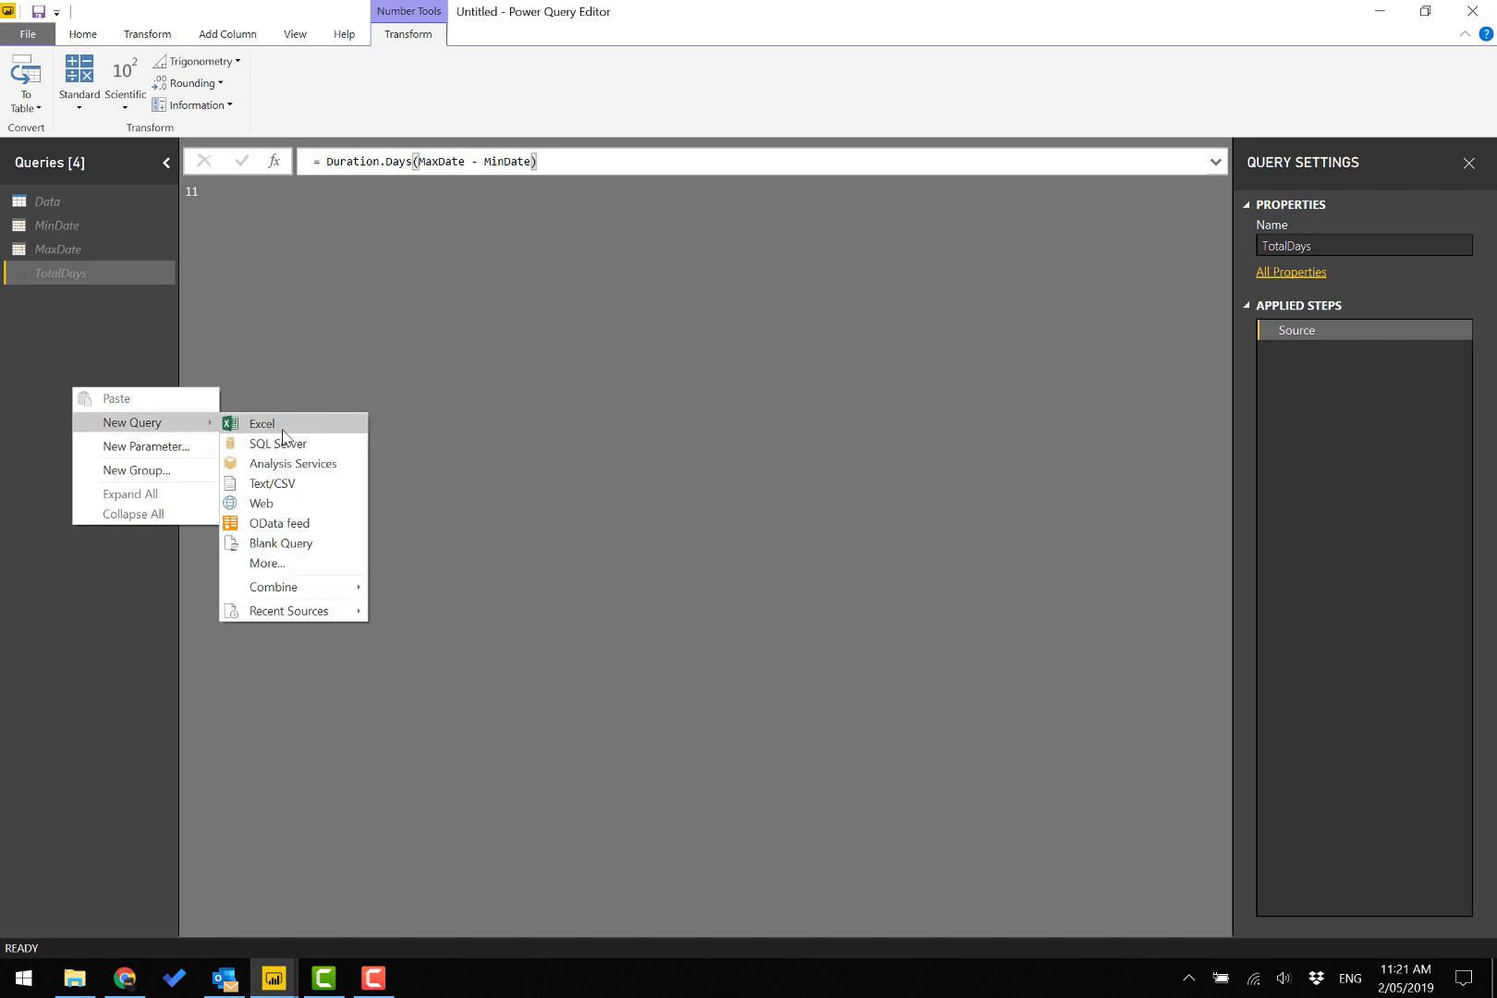
{"action": "left_click", "coordinate": [322, 545]}
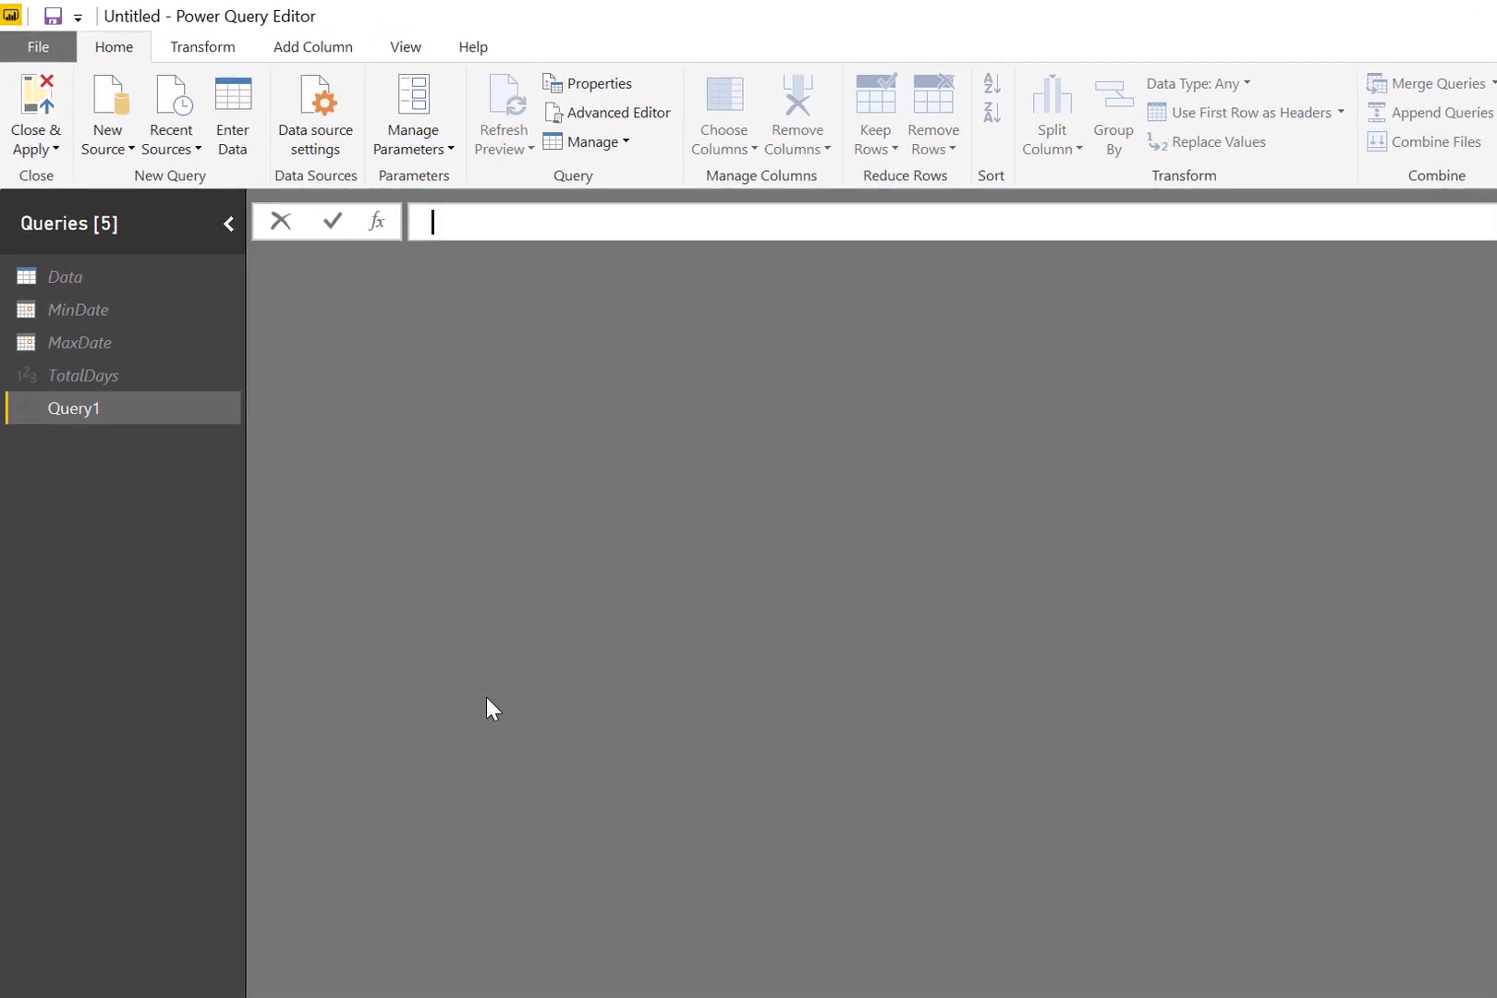
{"action": "type", "text": "=List.Dates"}
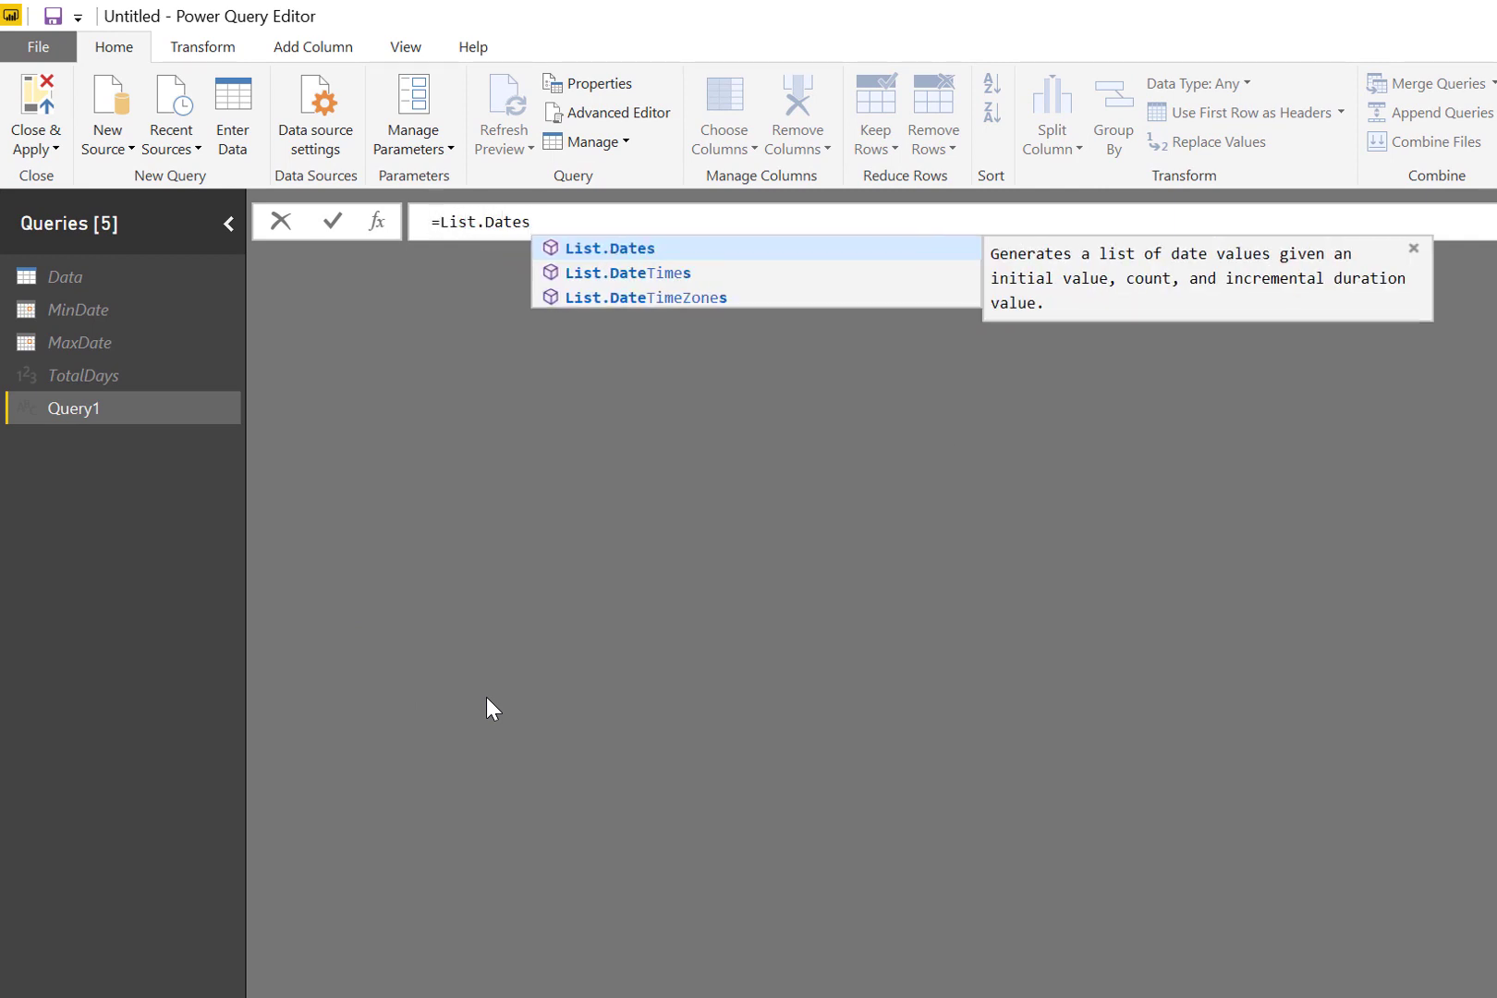
{"action": "type", "text": "(MinDate,"}
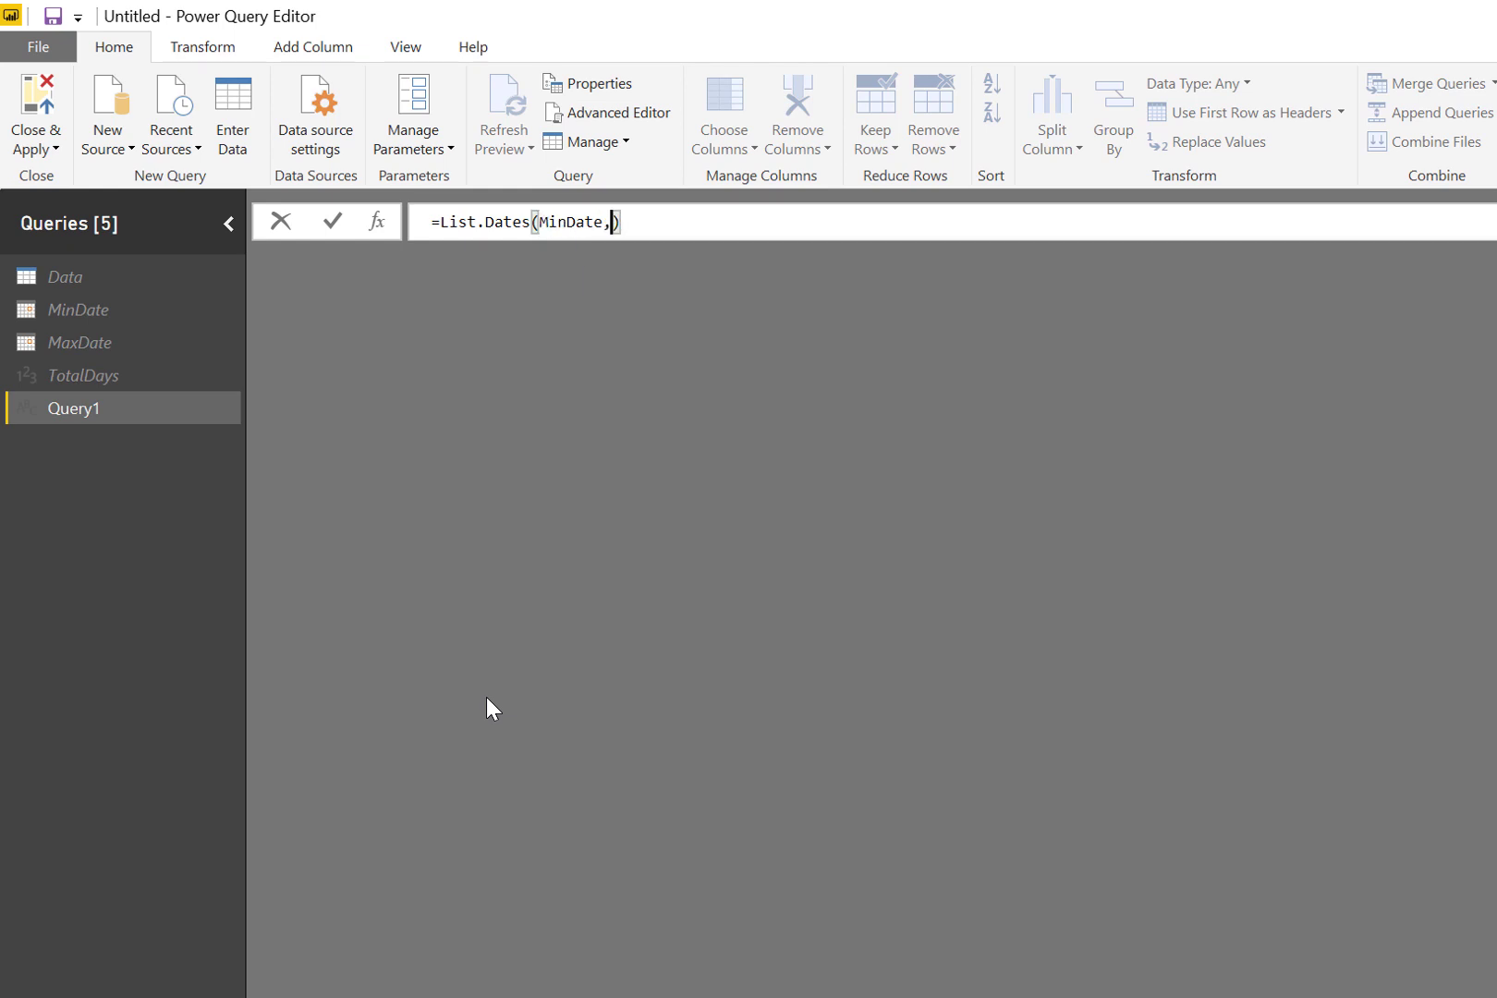
{"action": "type", "text": "TotalDays"}
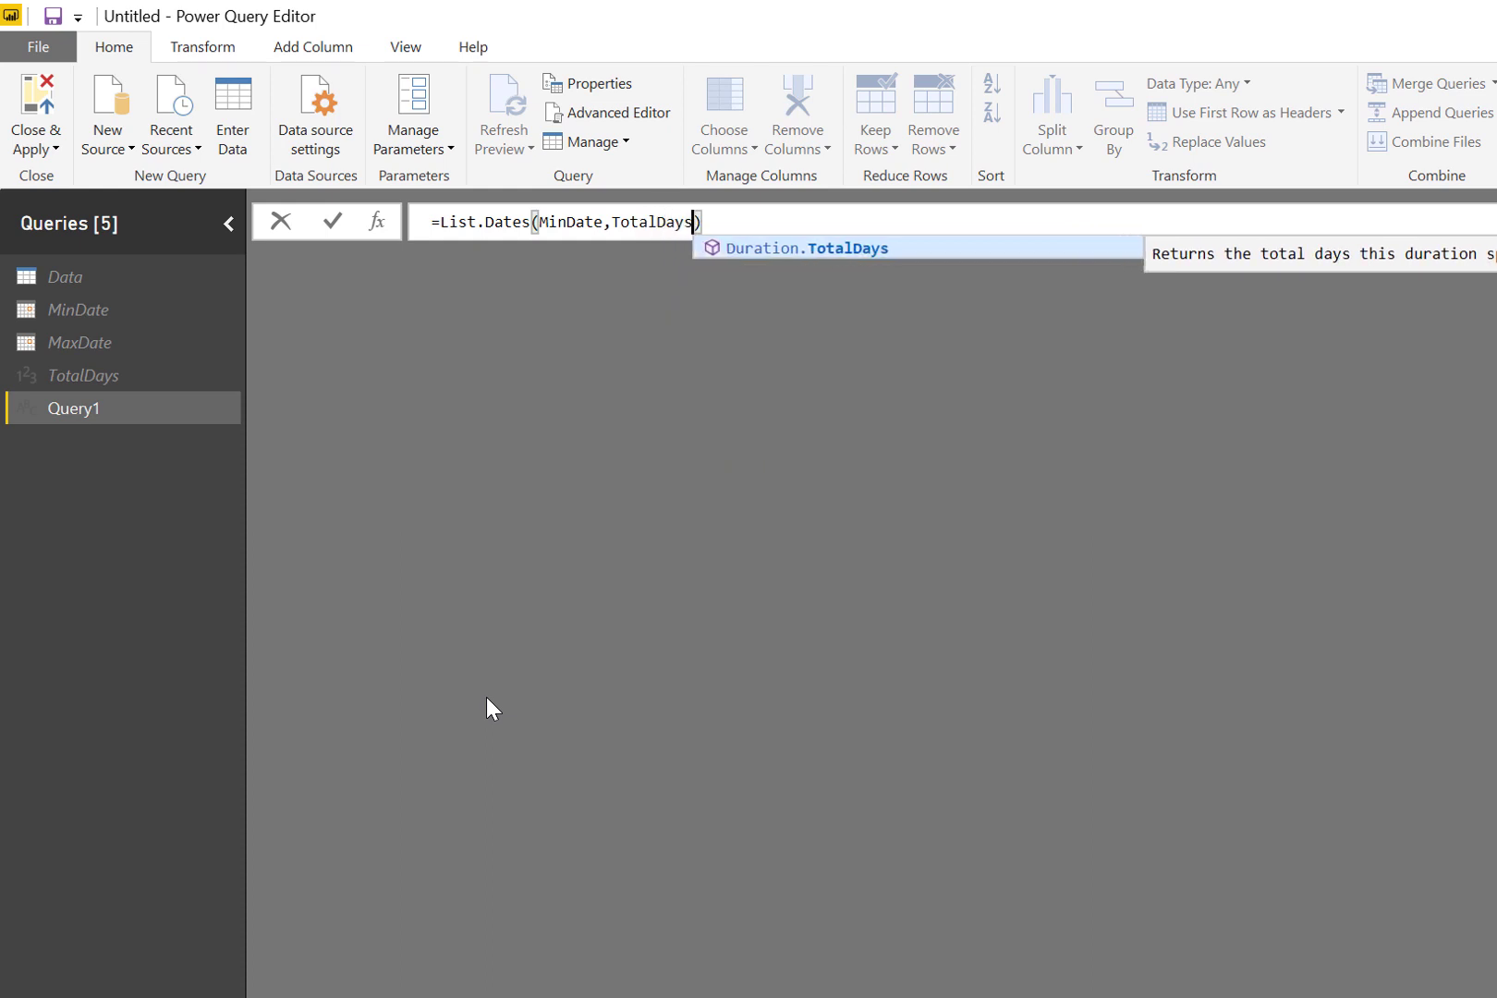
{"action": "type", "text": ","}
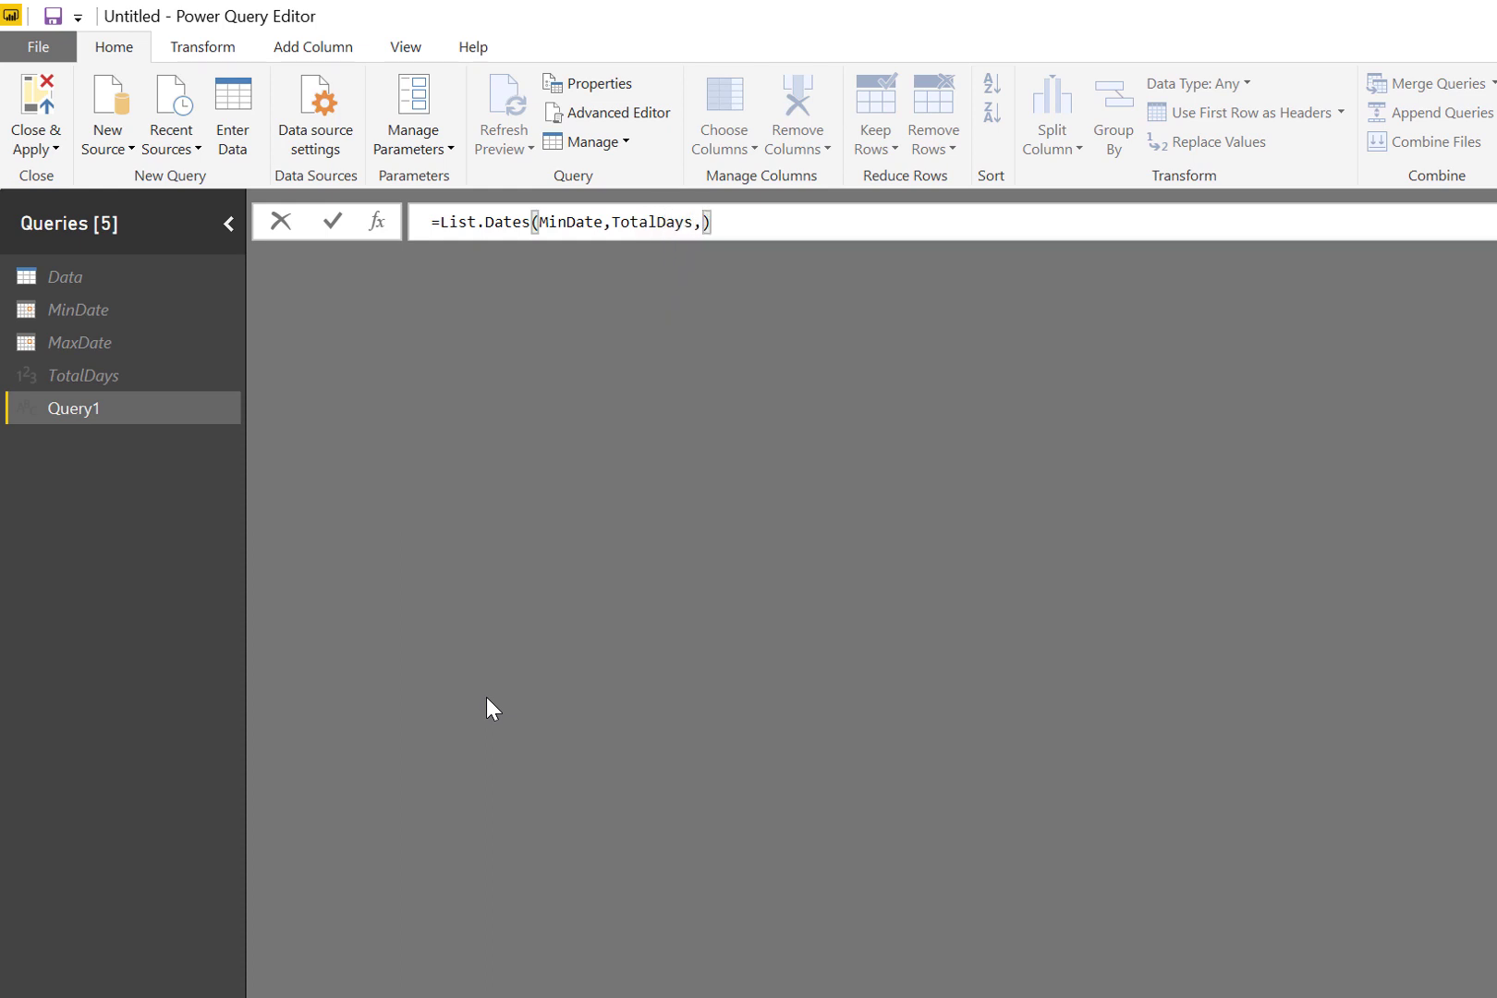
{"action": "type", "text": "#duration(1,"}
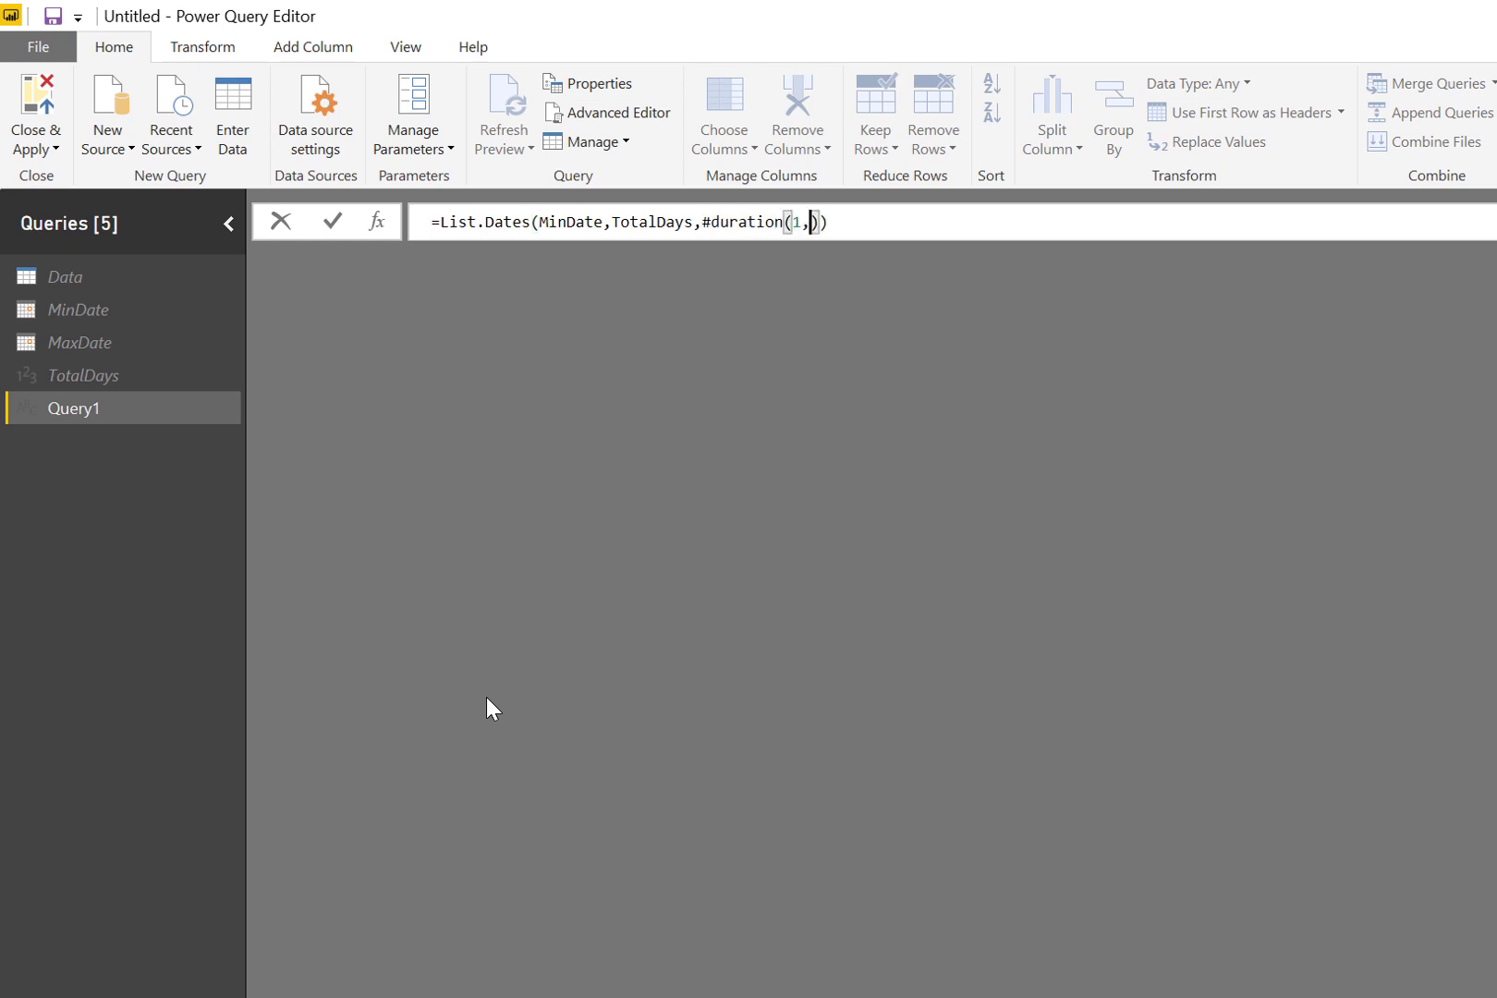
{"action": "type", "text": "0,0,0)"}
{"action": "key", "text": "Return"}
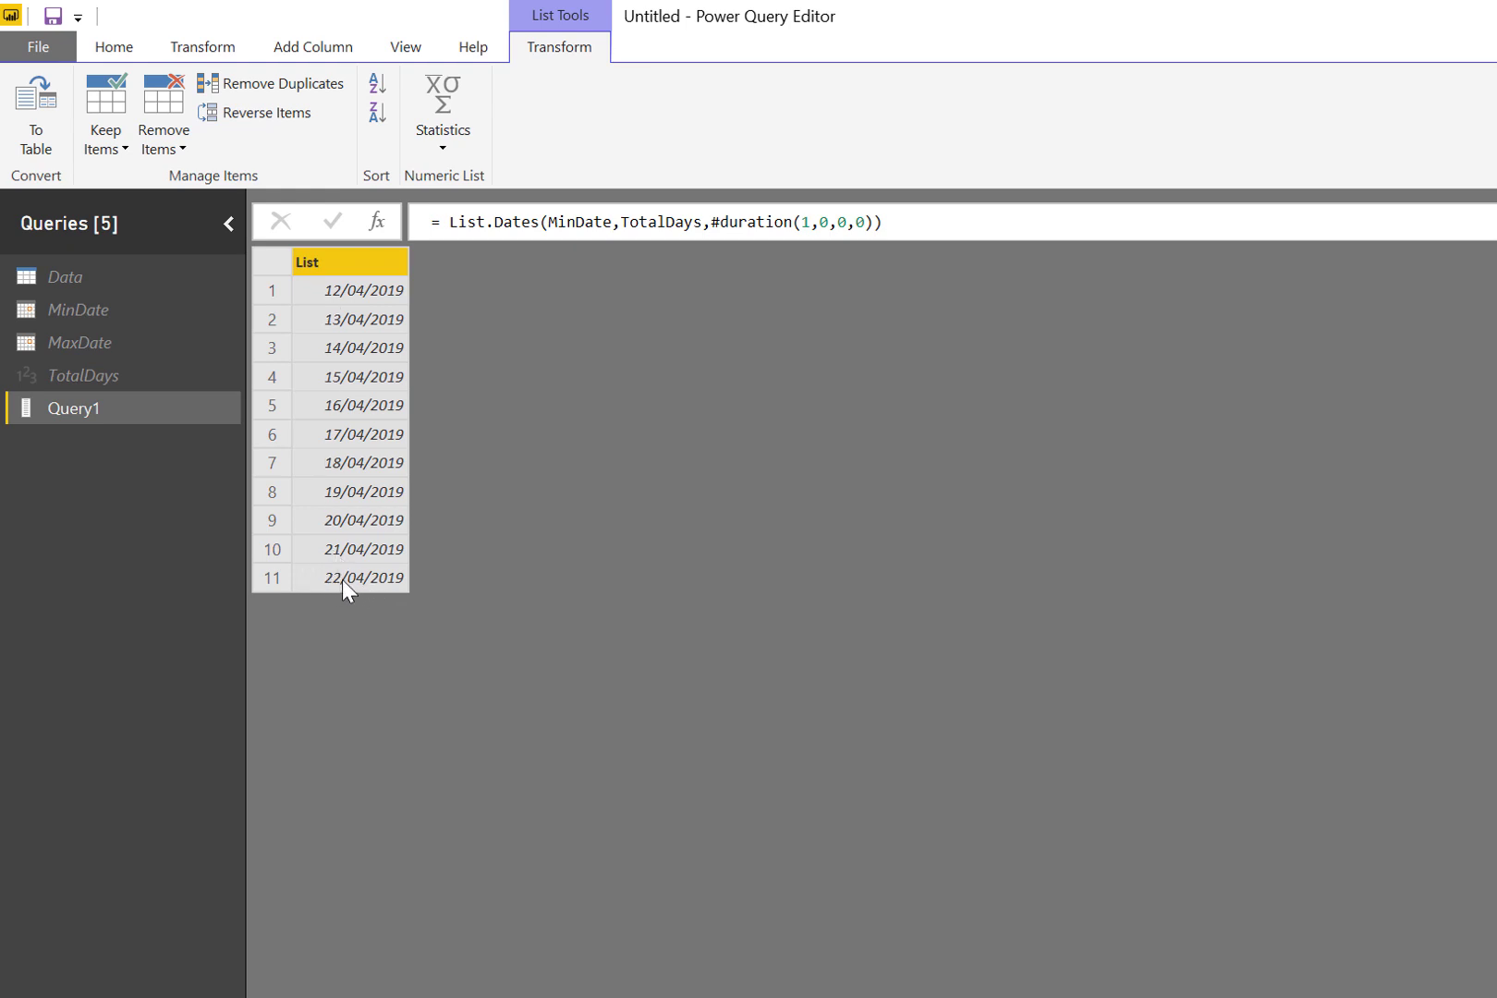
Step: Add +1 to the TotalDays formula so Query1 lists 12/04 to 23/04/2019
{"action": "left_click", "coordinate": [128, 379]}
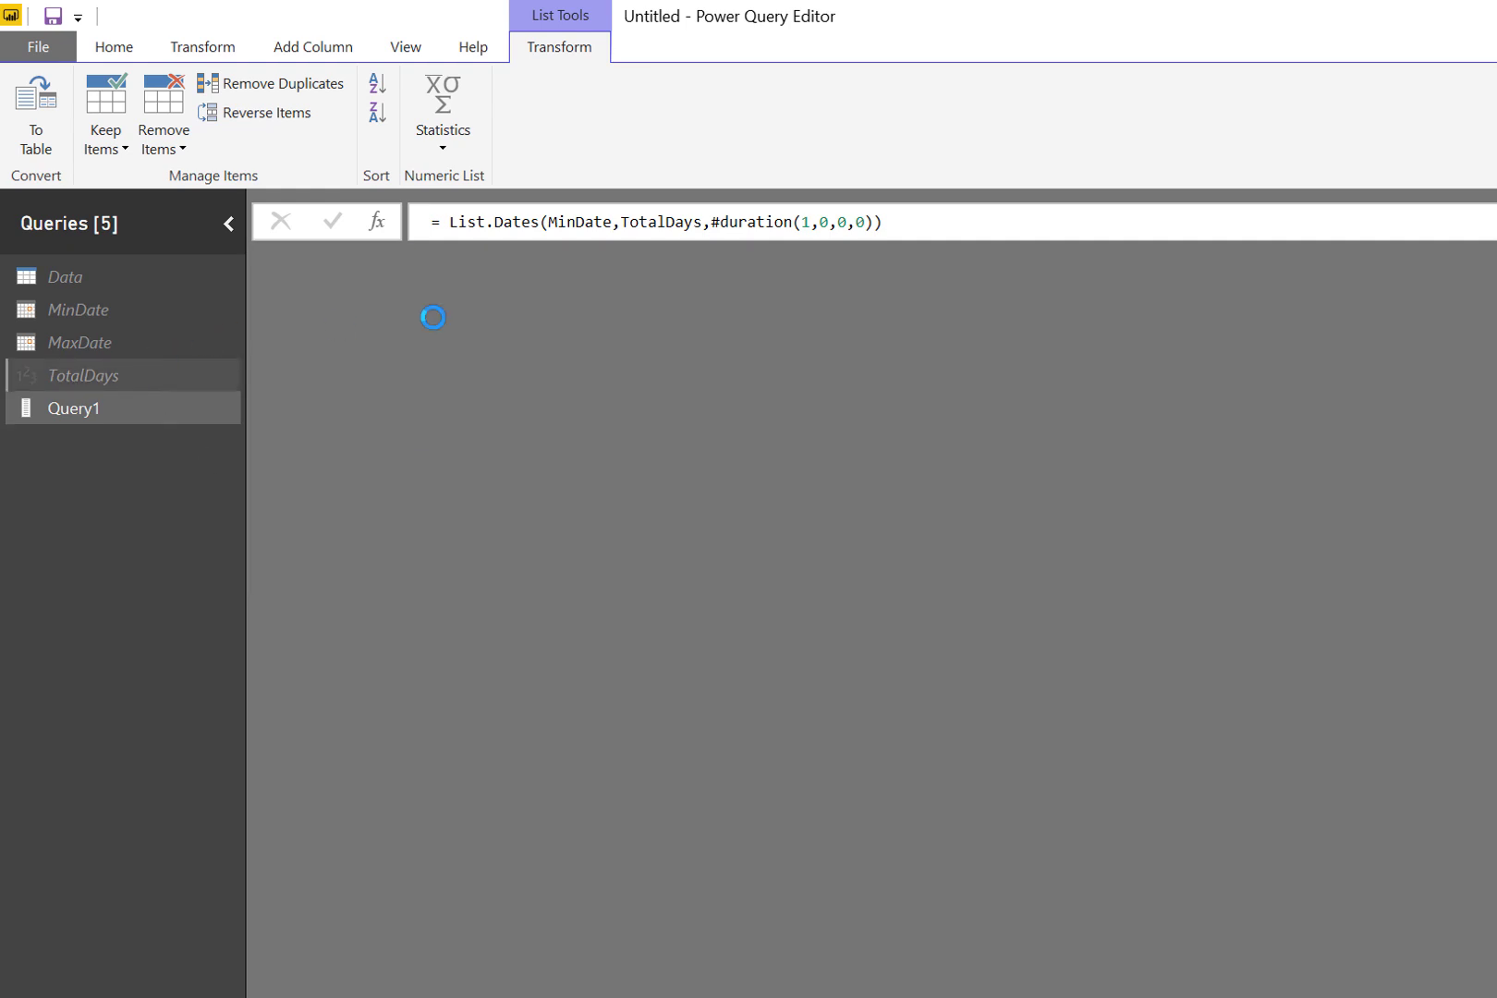
{"action": "left_click", "coordinate": [774, 233]}
{"action": "type", "text": "+1"}
{"action": "key", "text": "Return"}
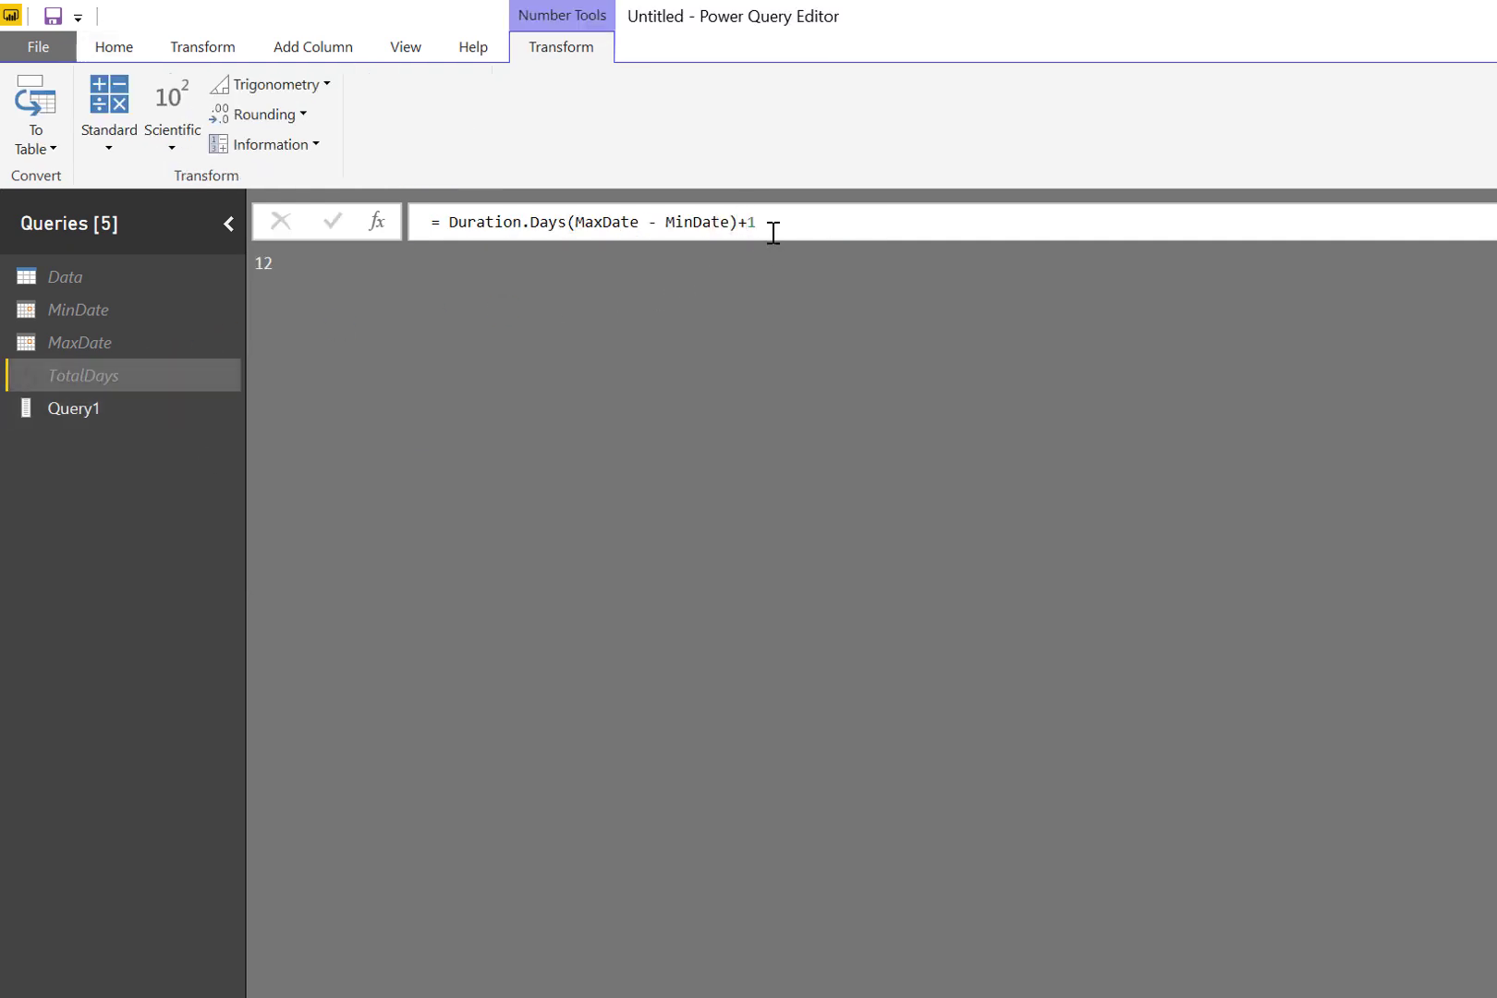
{"action": "left_click", "coordinate": [101, 408]}
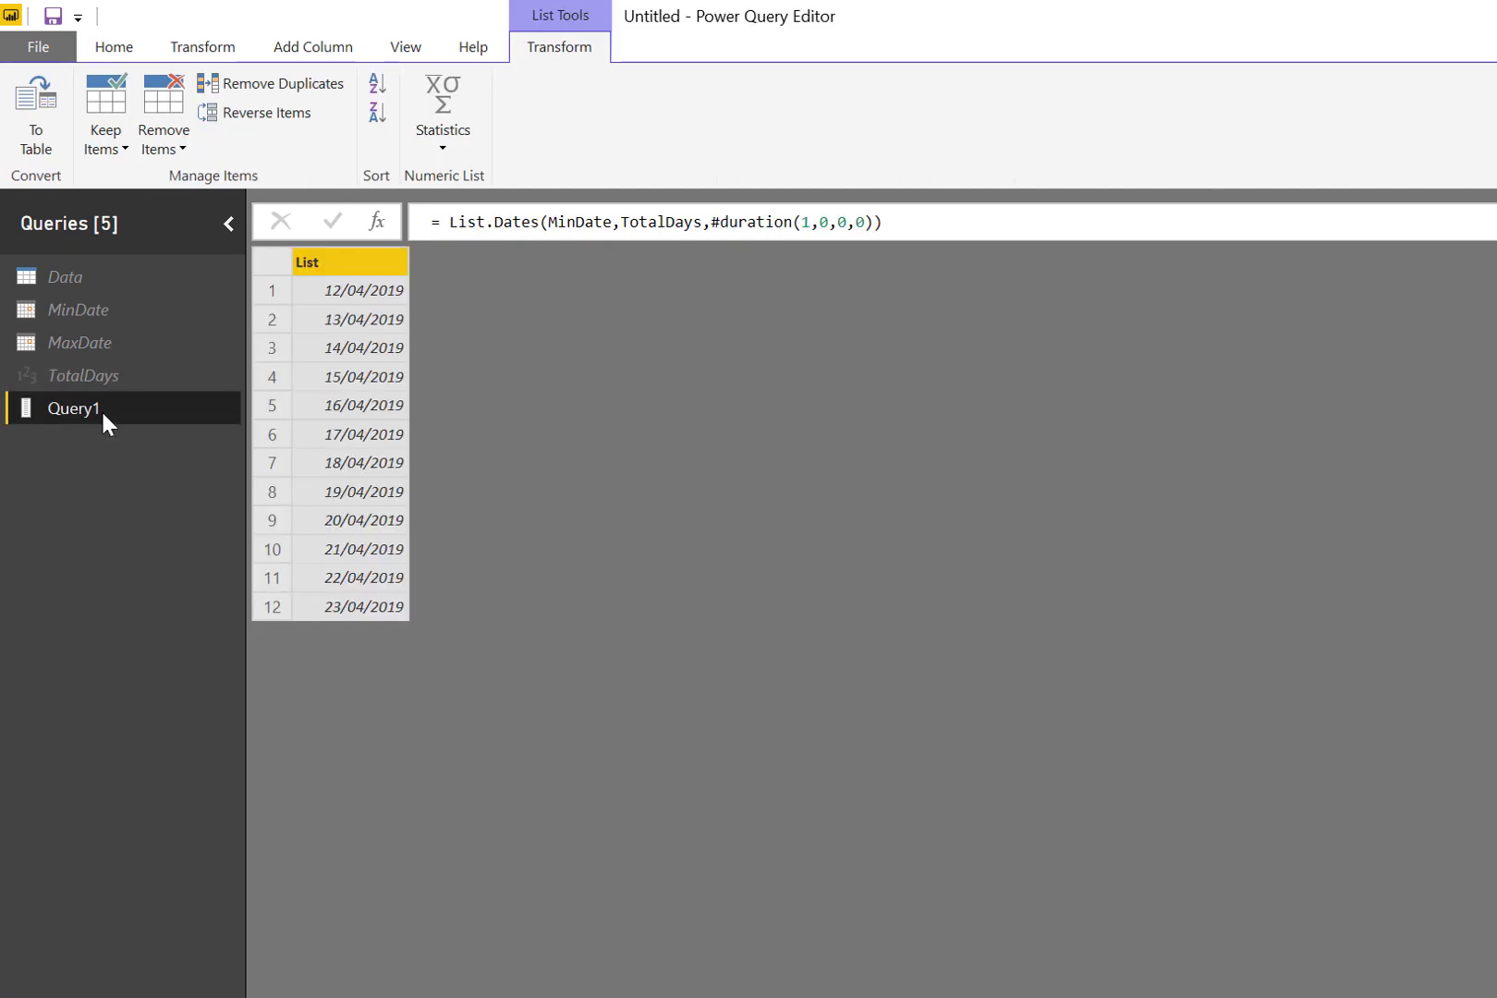
Step: Convert the date list to a table and left-merge it with Data on Column1 = Date
{"action": "left_click", "coordinate": [37, 111]}
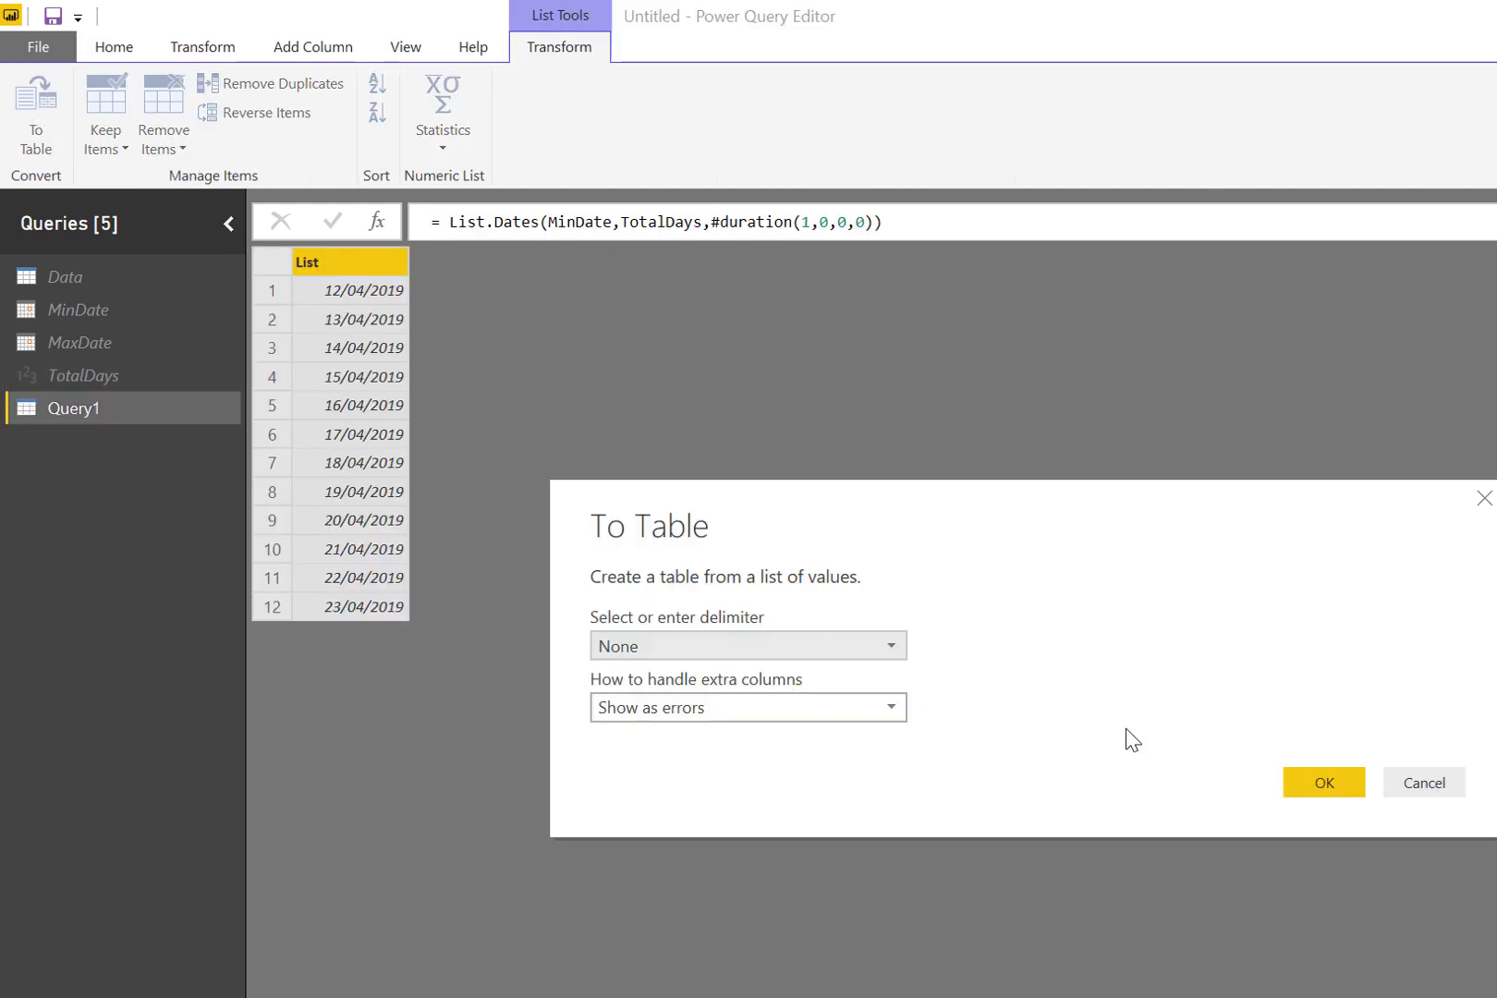
{"action": "left_click", "coordinate": [1327, 784]}
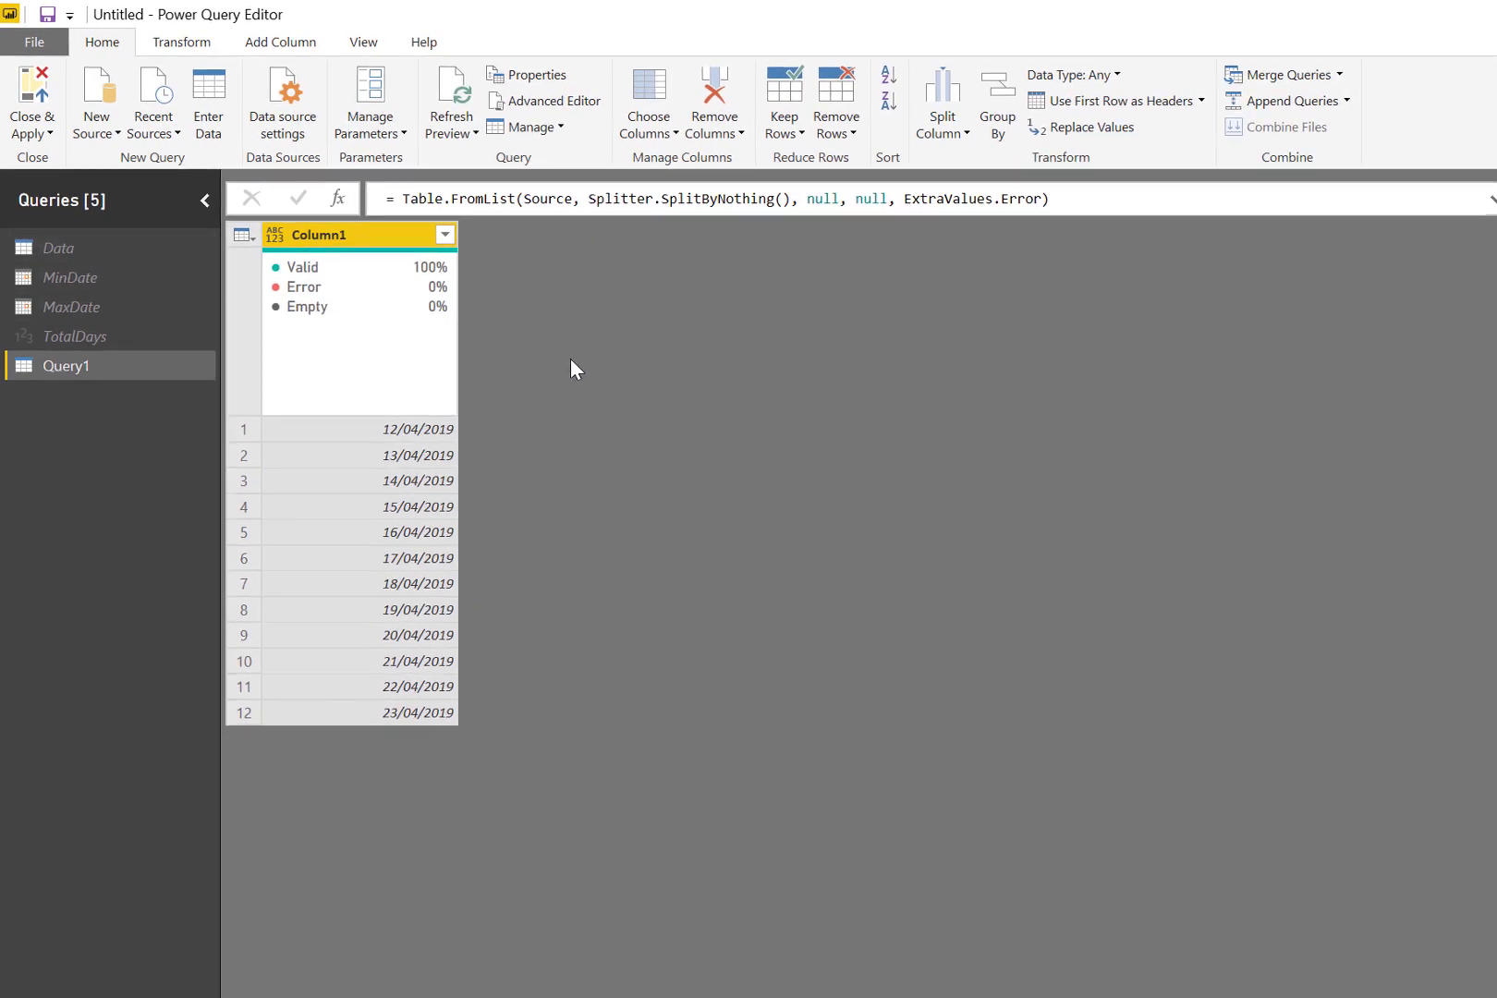
{"action": "left_click", "coordinate": [1339, 74]}
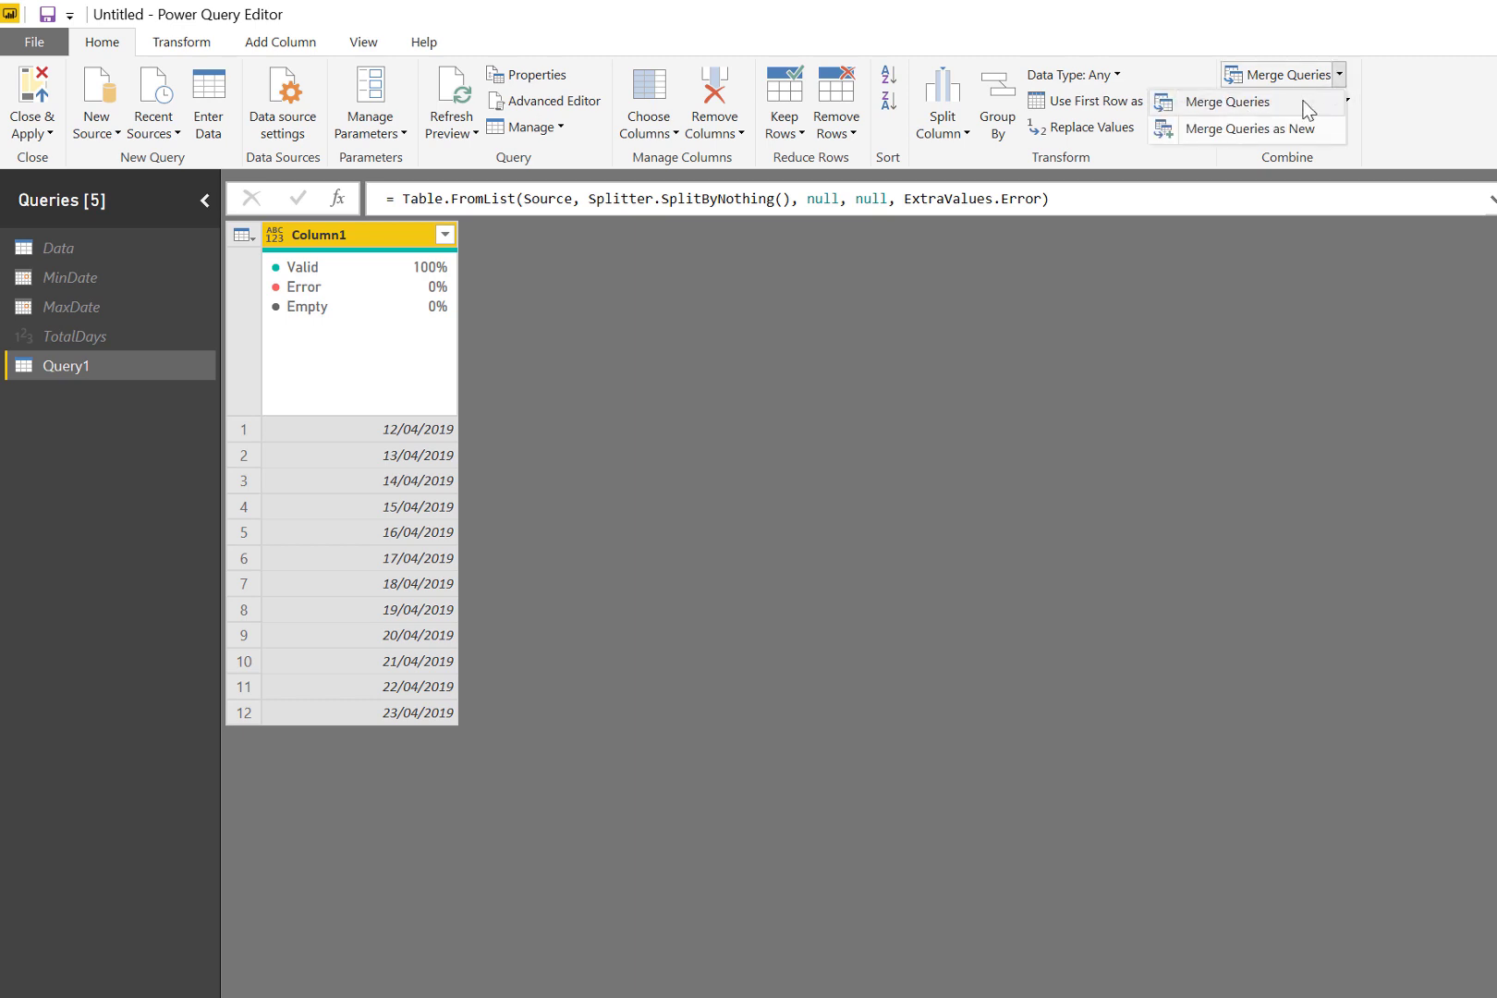
{"action": "left_click", "coordinate": [1306, 104]}
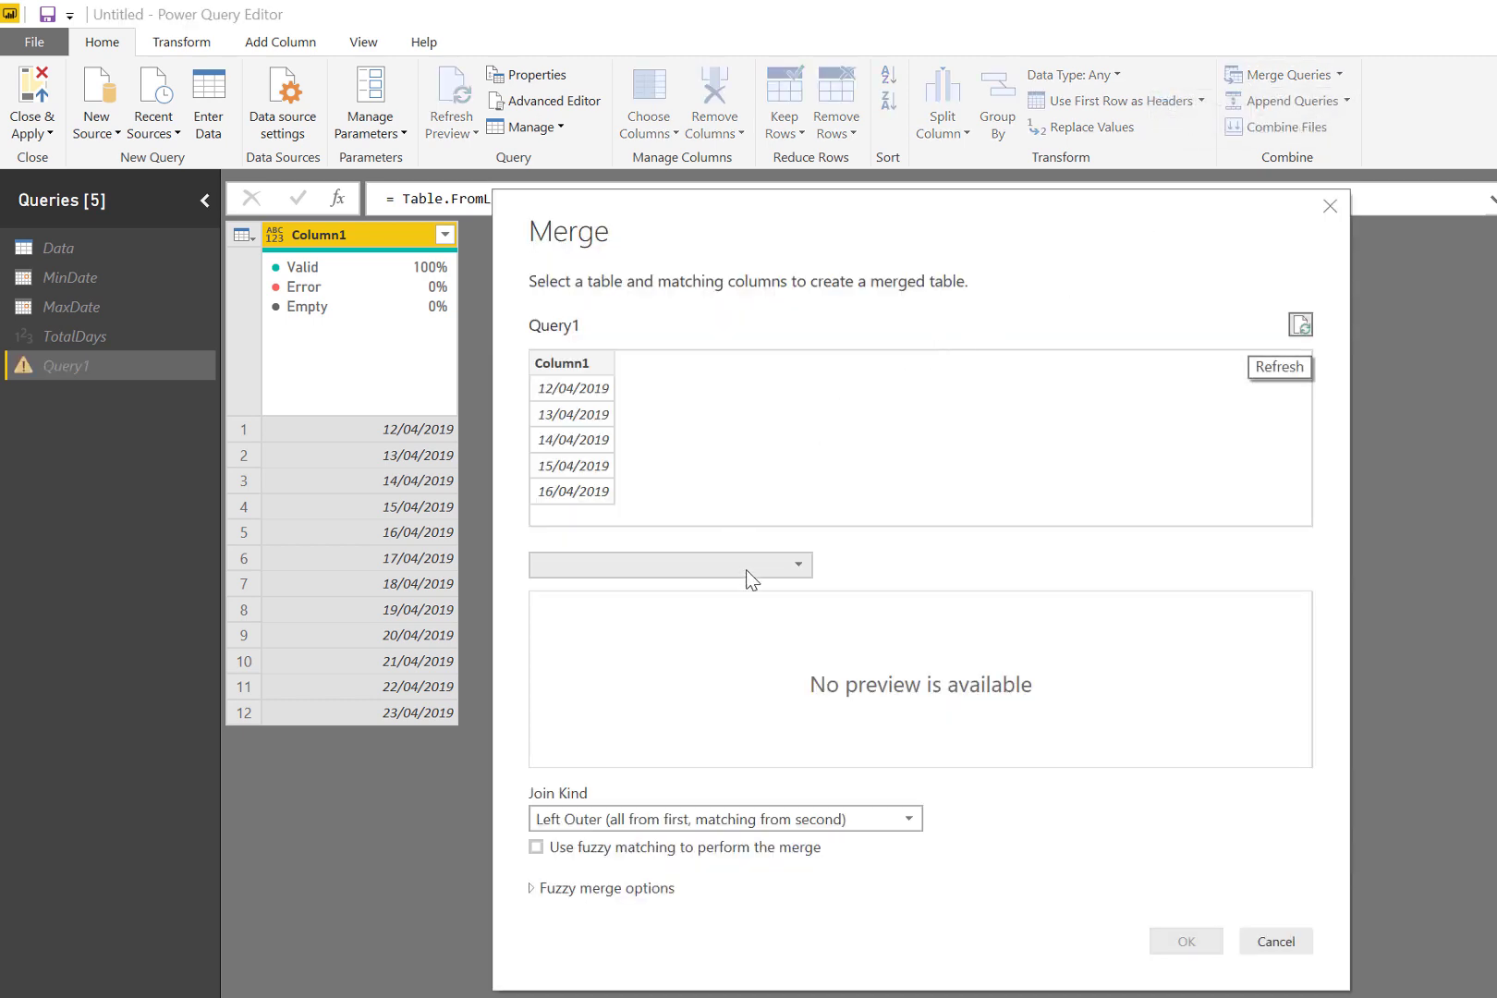
{"action": "left_click", "coordinate": [746, 566]}
{"action": "left_click", "coordinate": [653, 593]}
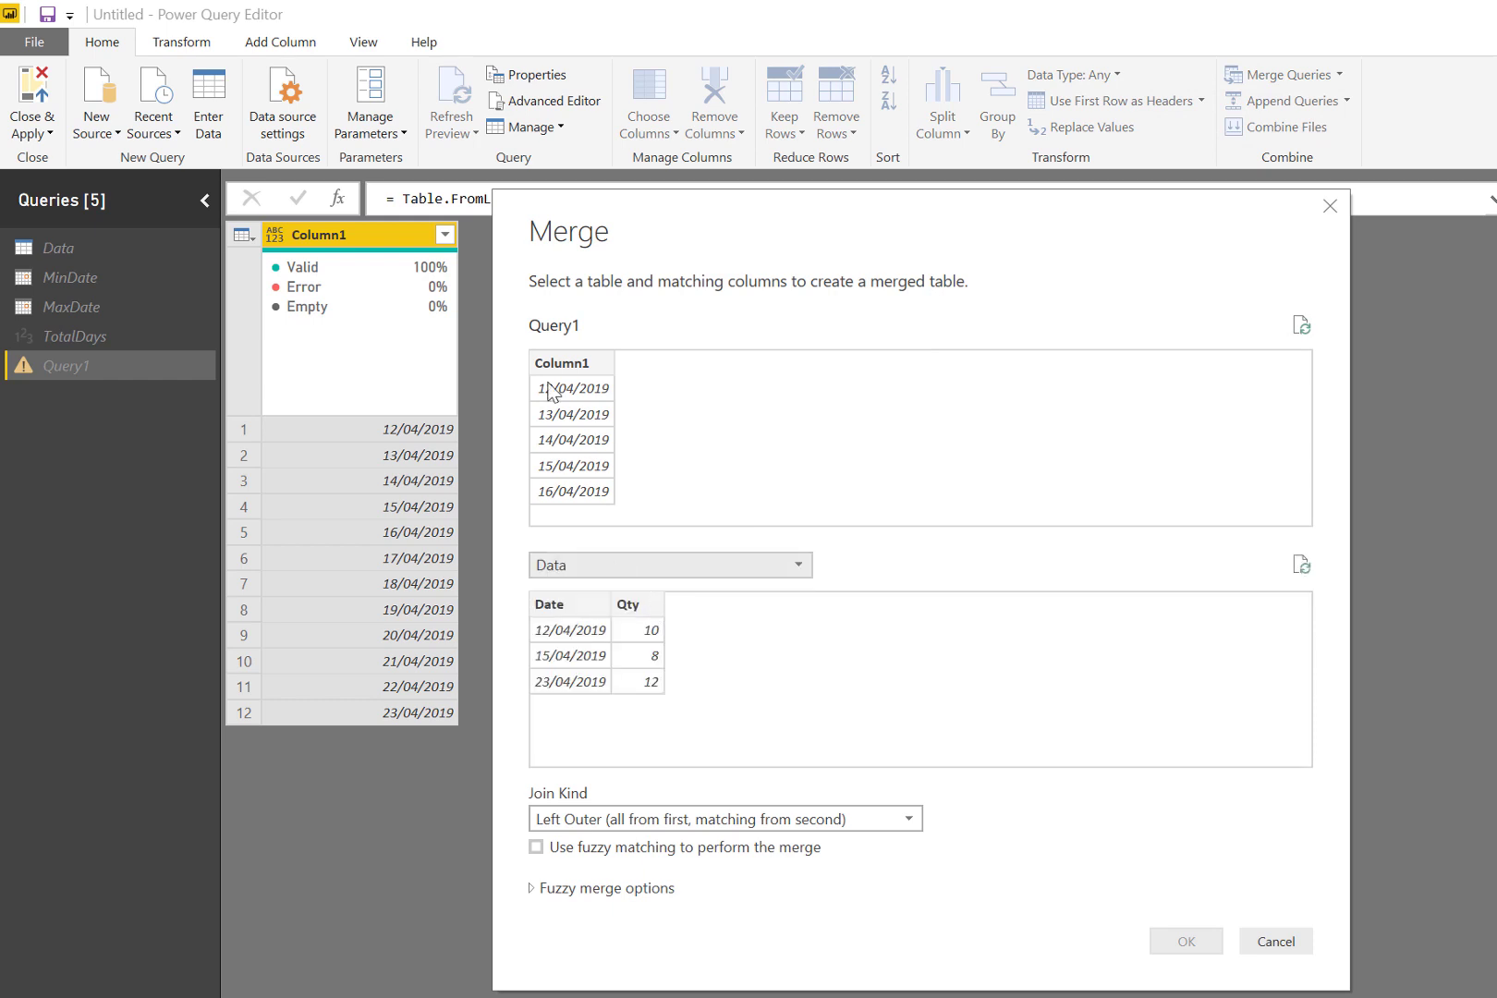
{"action": "left_click", "coordinate": [562, 442]}
{"action": "left_click", "coordinate": [571, 606]}
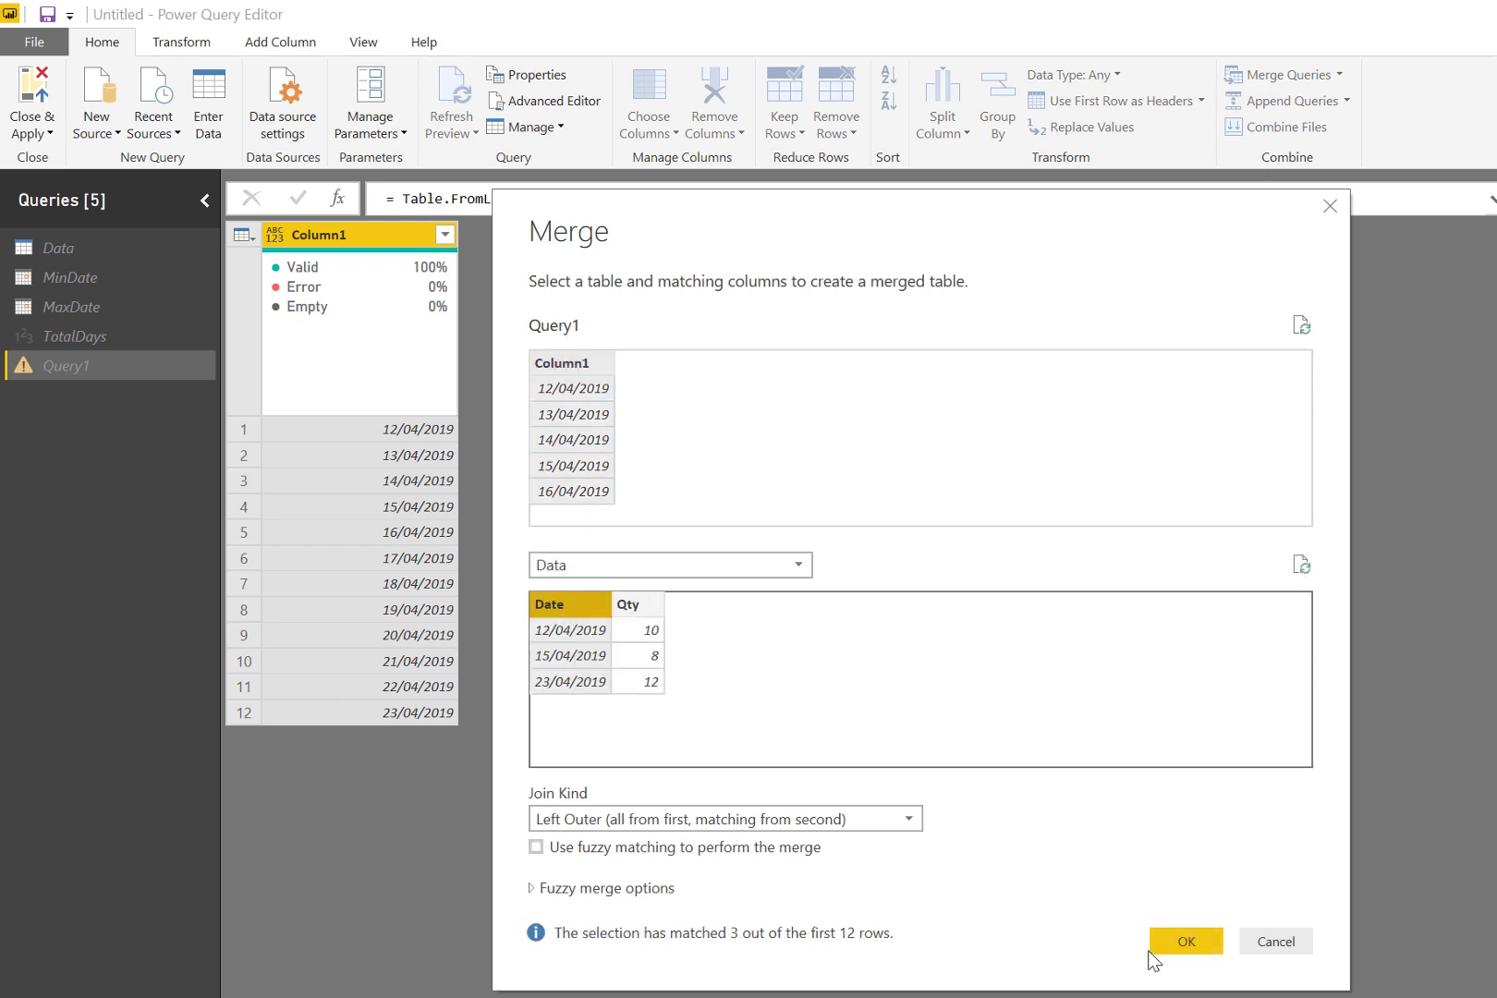
{"action": "left_click", "coordinate": [1171, 942]}
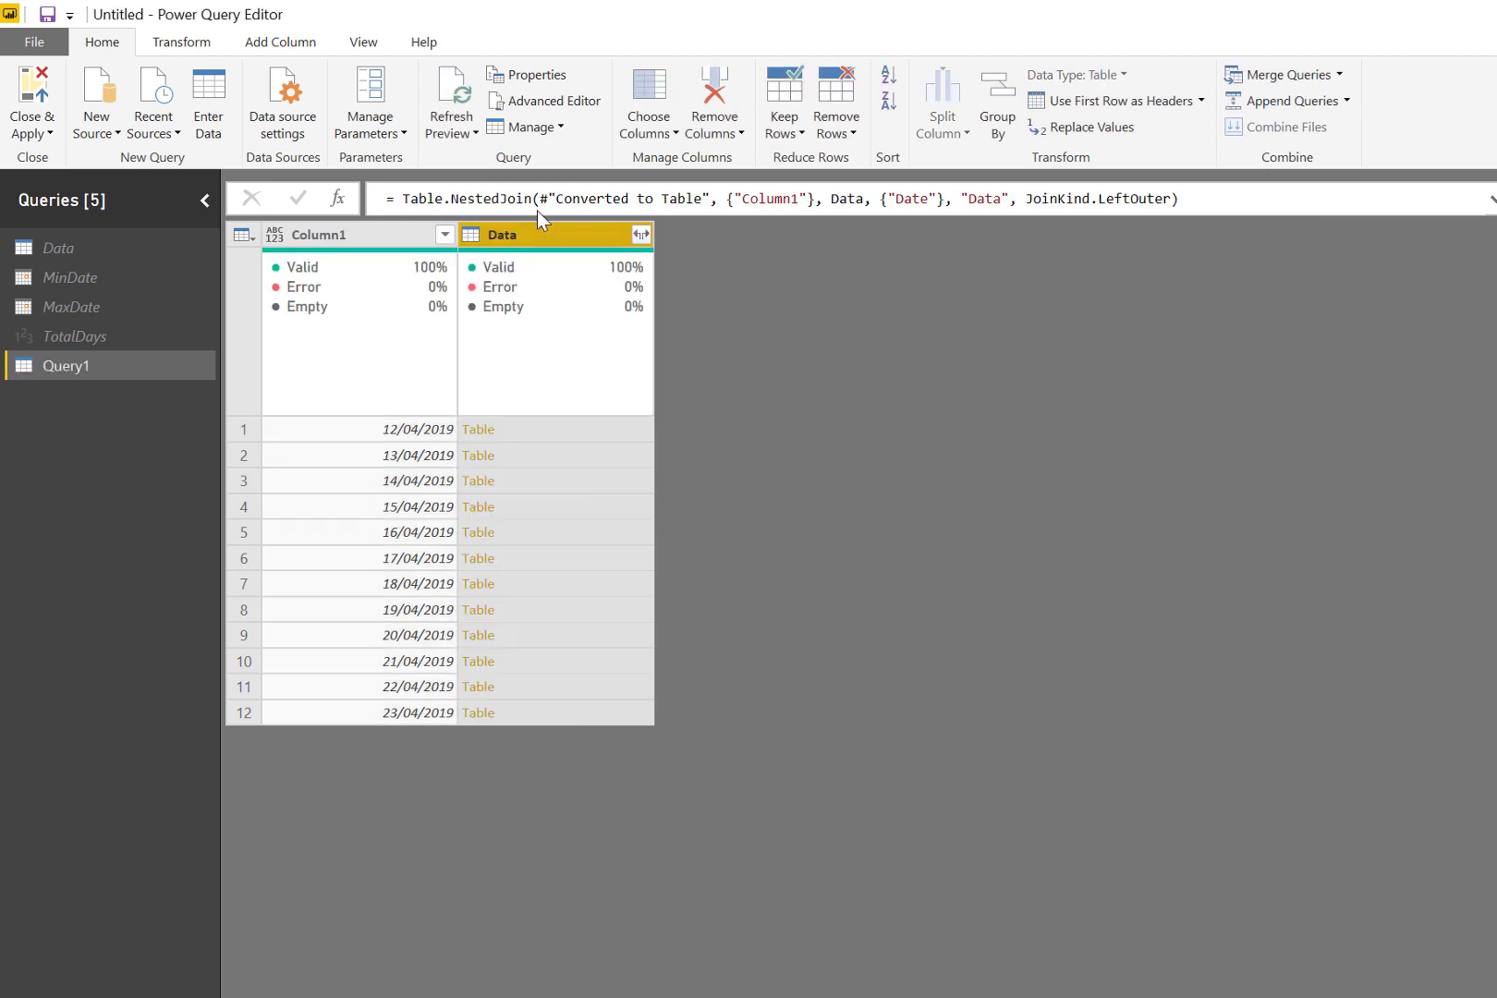
Step: Expand the merged Data column to Qty only, without the column-name prefix
{"action": "left_click", "coordinate": [641, 235]}
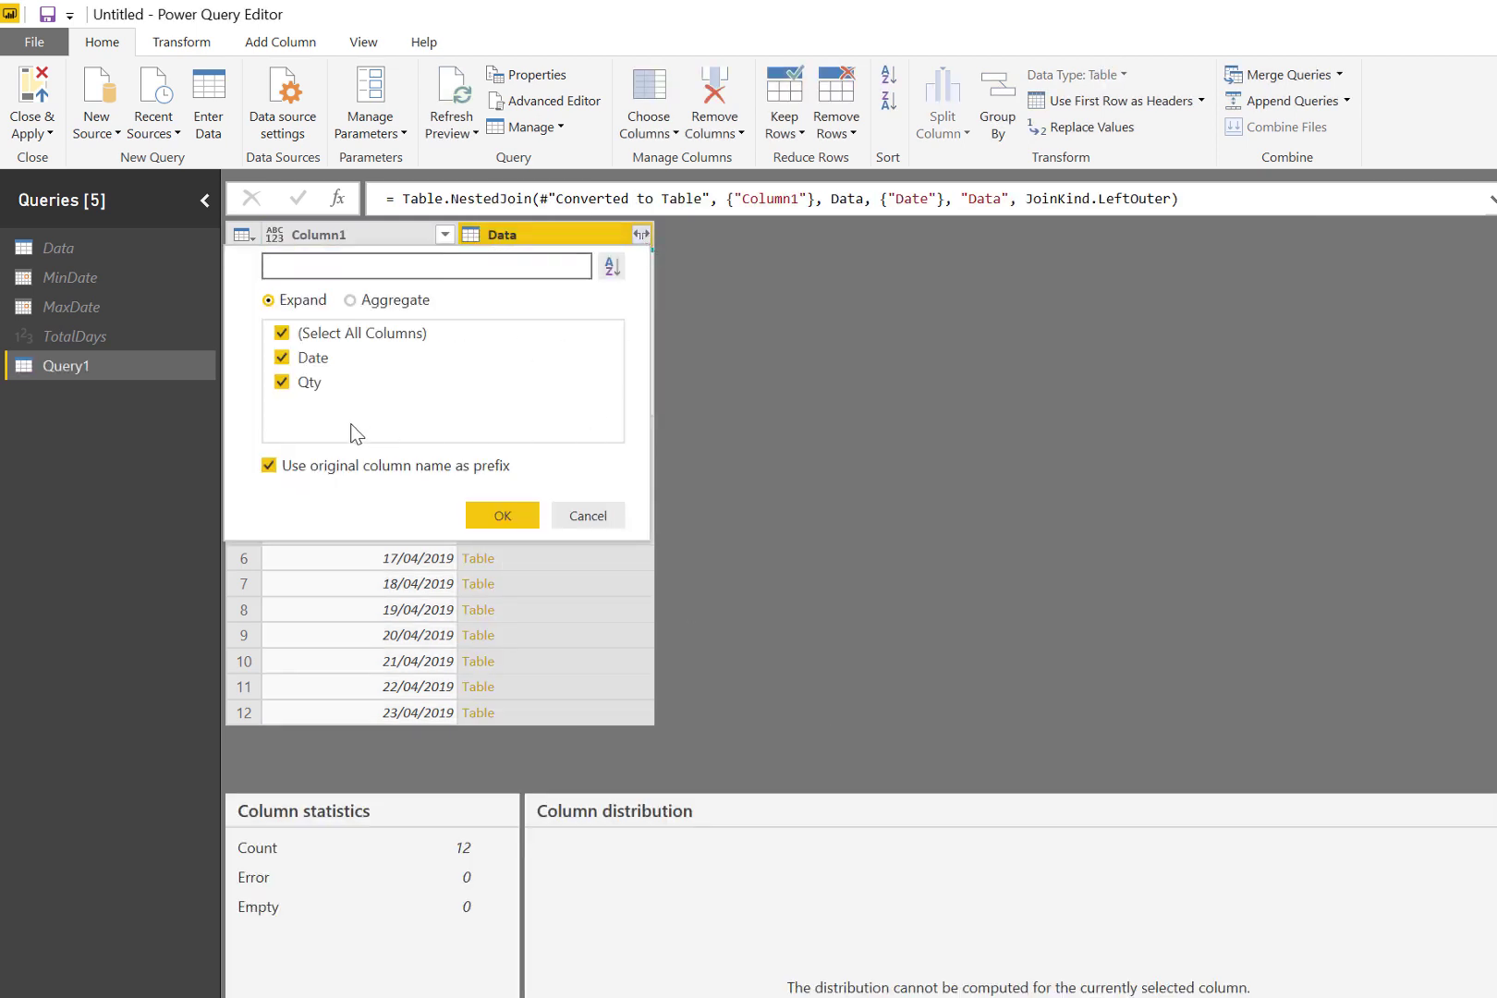
{"action": "left_click", "coordinate": [296, 360]}
{"action": "left_click", "coordinate": [296, 466]}
{"action": "left_click", "coordinate": [502, 515]}
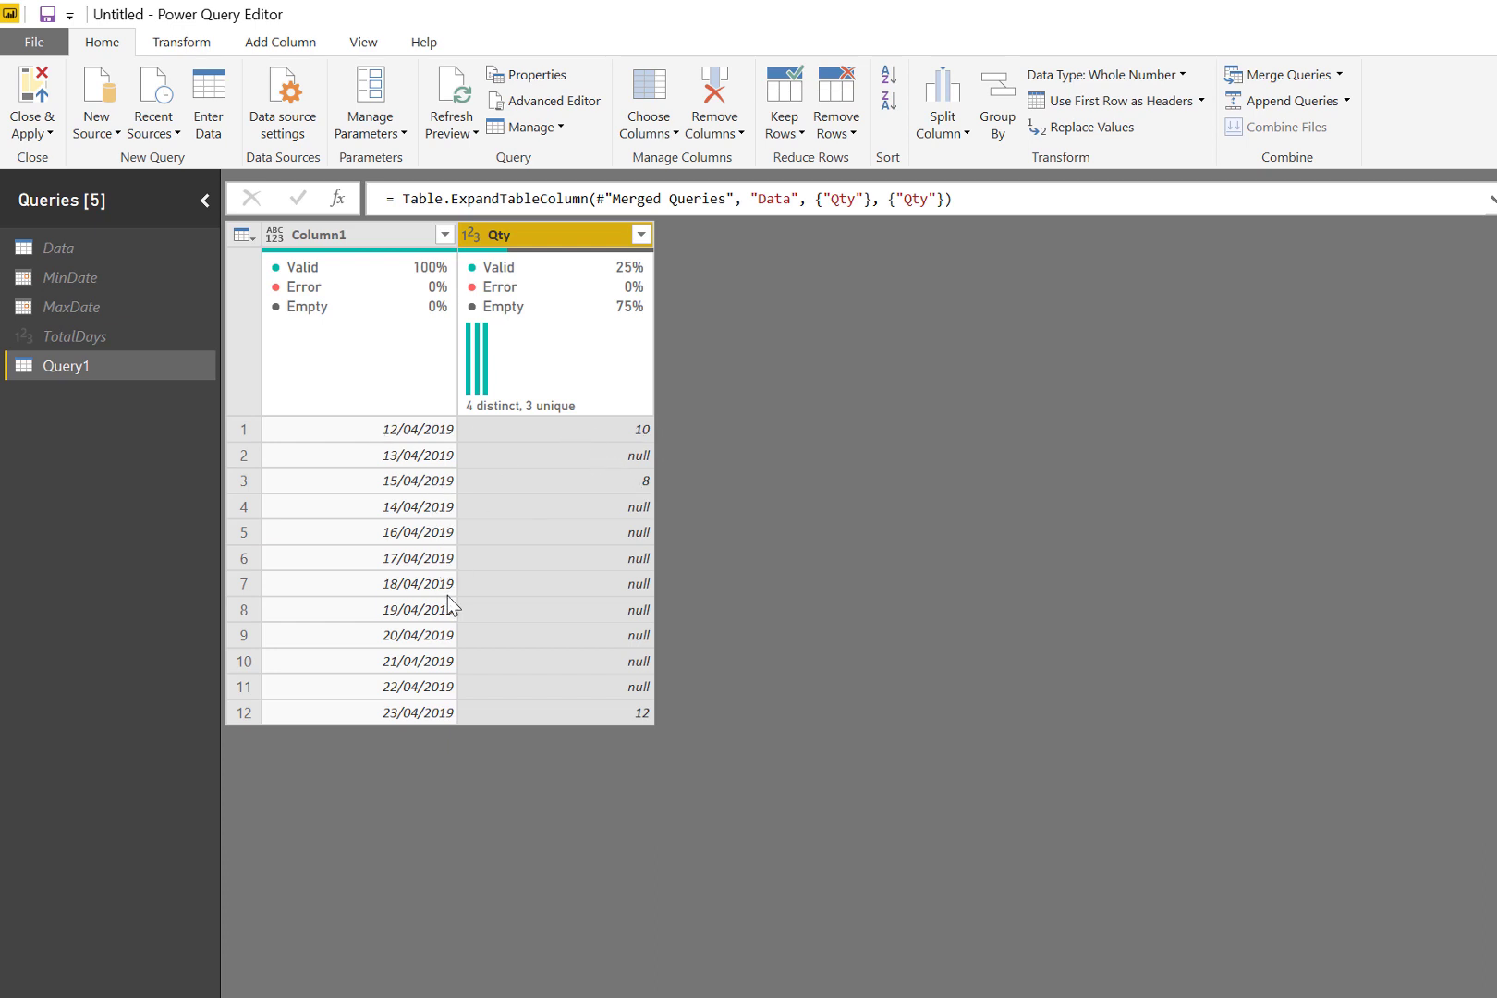
Step: Sort Column1 ascending and fill the Qty values down
{"action": "left_click", "coordinate": [445, 234]}
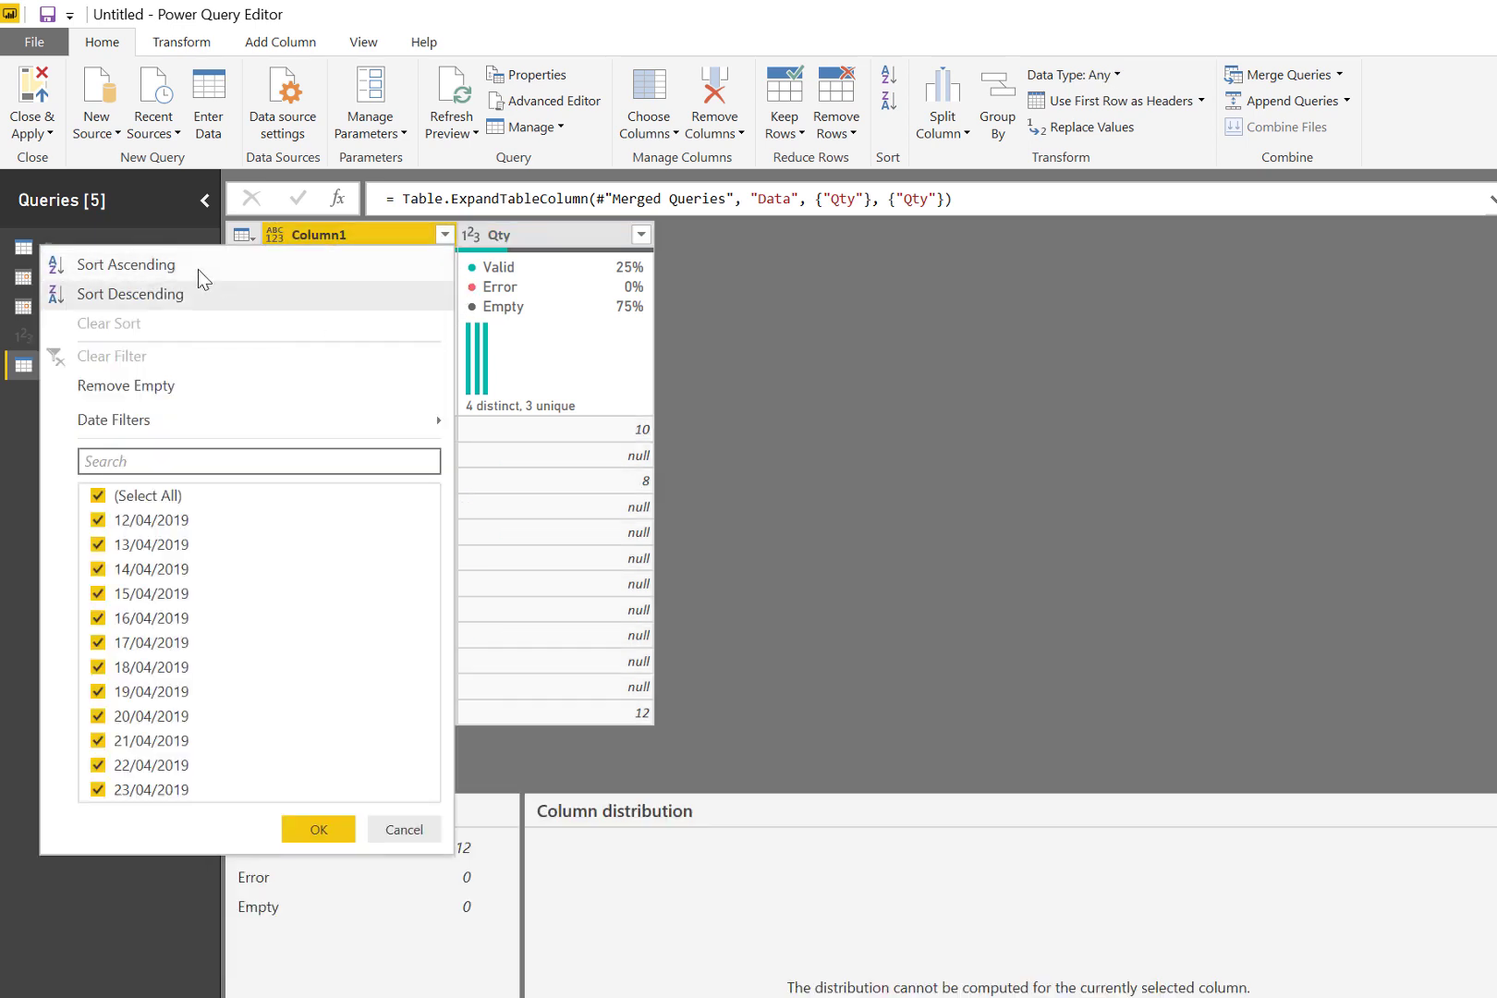
{"action": "left_click", "coordinate": [198, 266]}
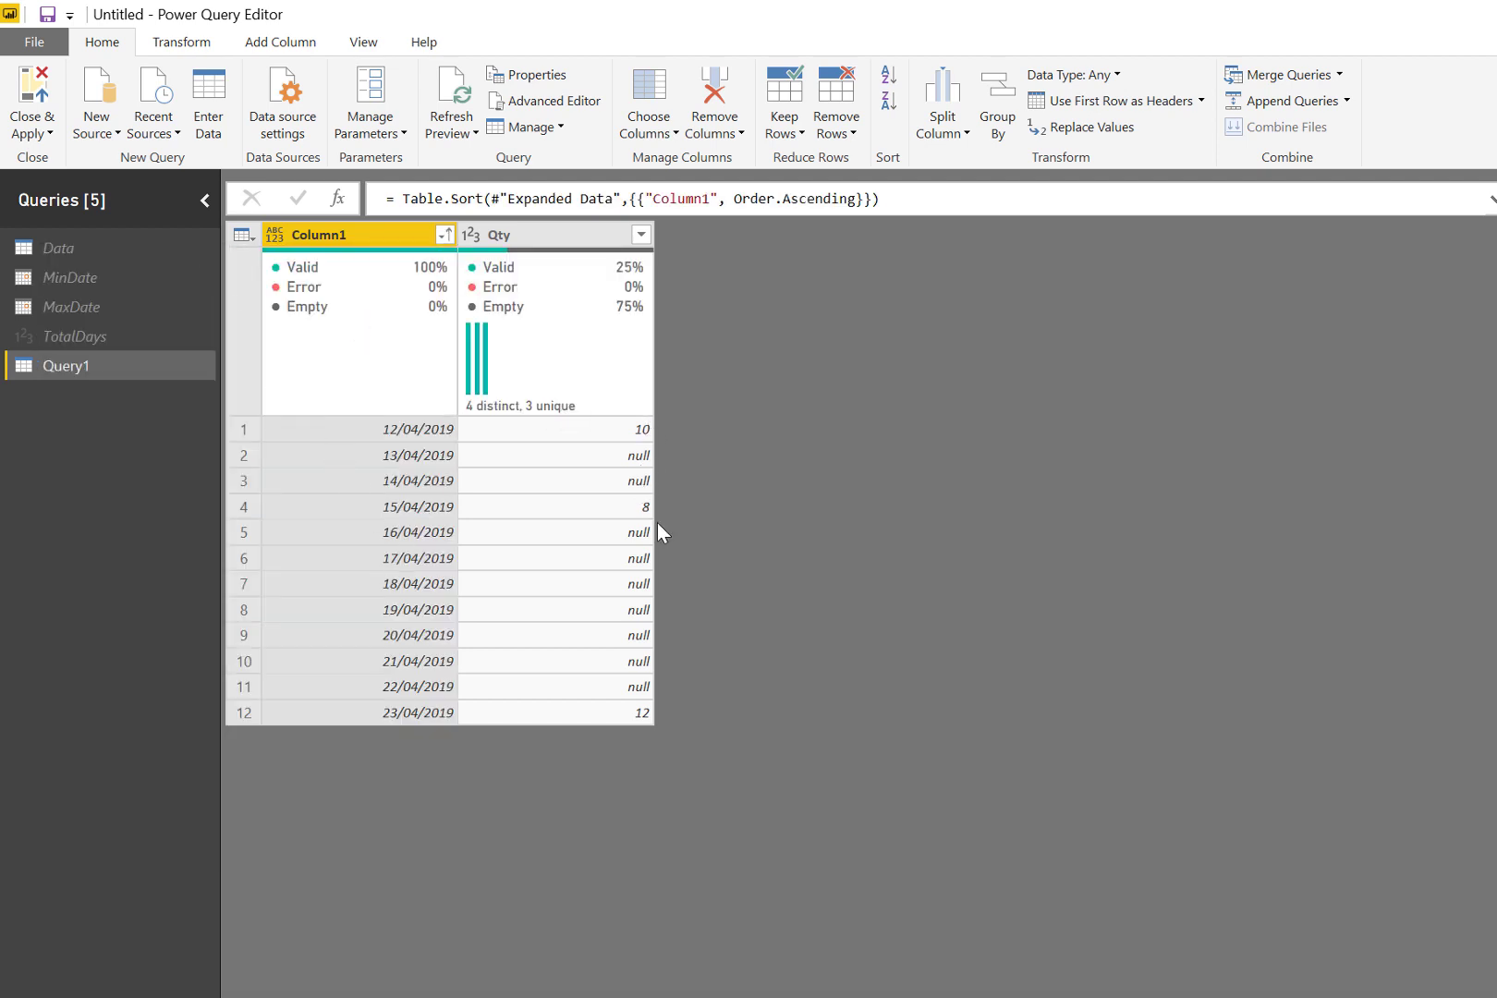
{"action": "left_click", "coordinate": [573, 242]}
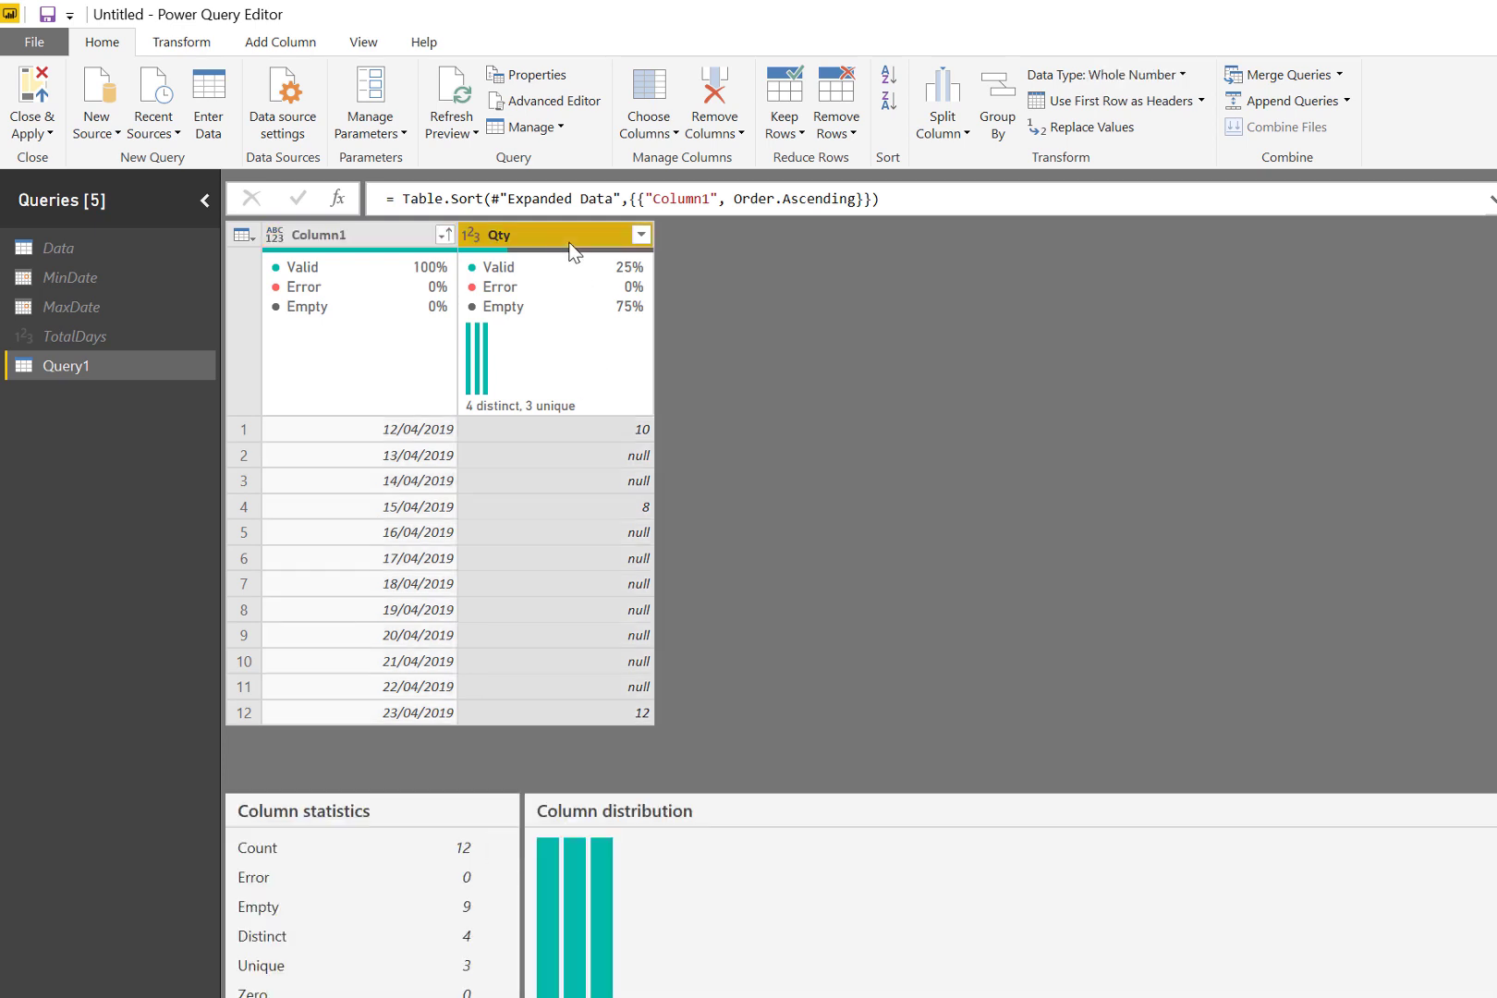
{"action": "right_click", "coordinate": [570, 245]}
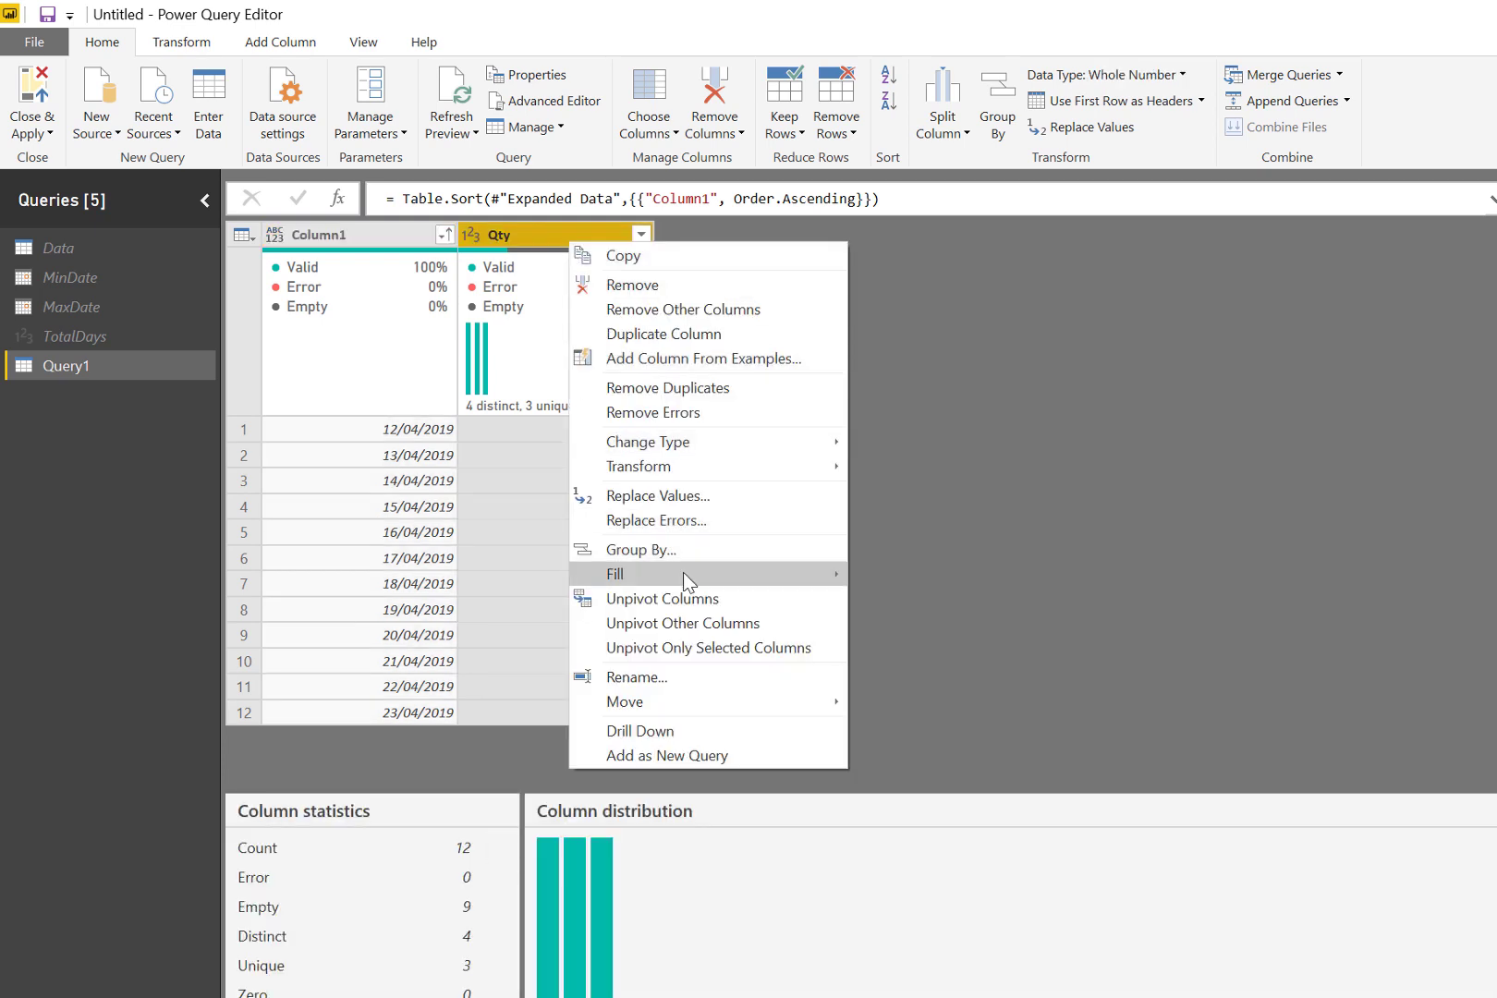
{"action": "mouse_move", "coordinate": [683, 573]}
{"action": "left_click", "coordinate": [931, 577]}
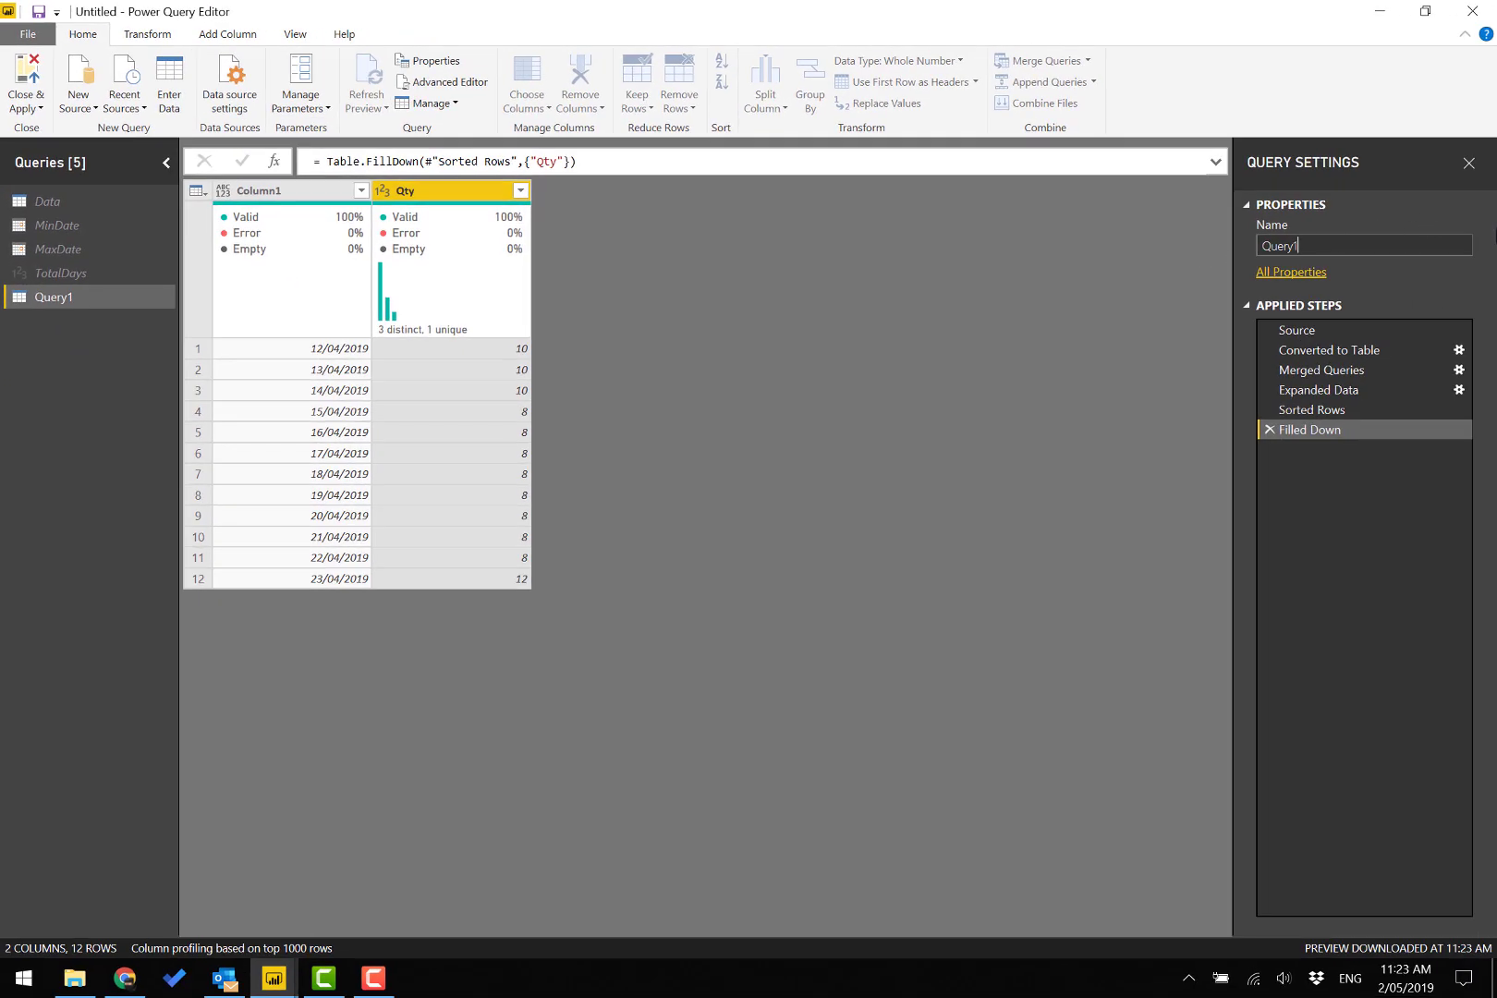
Step: Rename Query1 to 'Final Output' in the Query Settings name box
{"action": "left_click_drag", "start_coordinate": [1361, 238], "coordinate": [1149, 232]}
{"action": "type", "text": "Final Outb"}
{"action": "key", "text": "BackSpace"}
{"action": "type", "text": "put"}
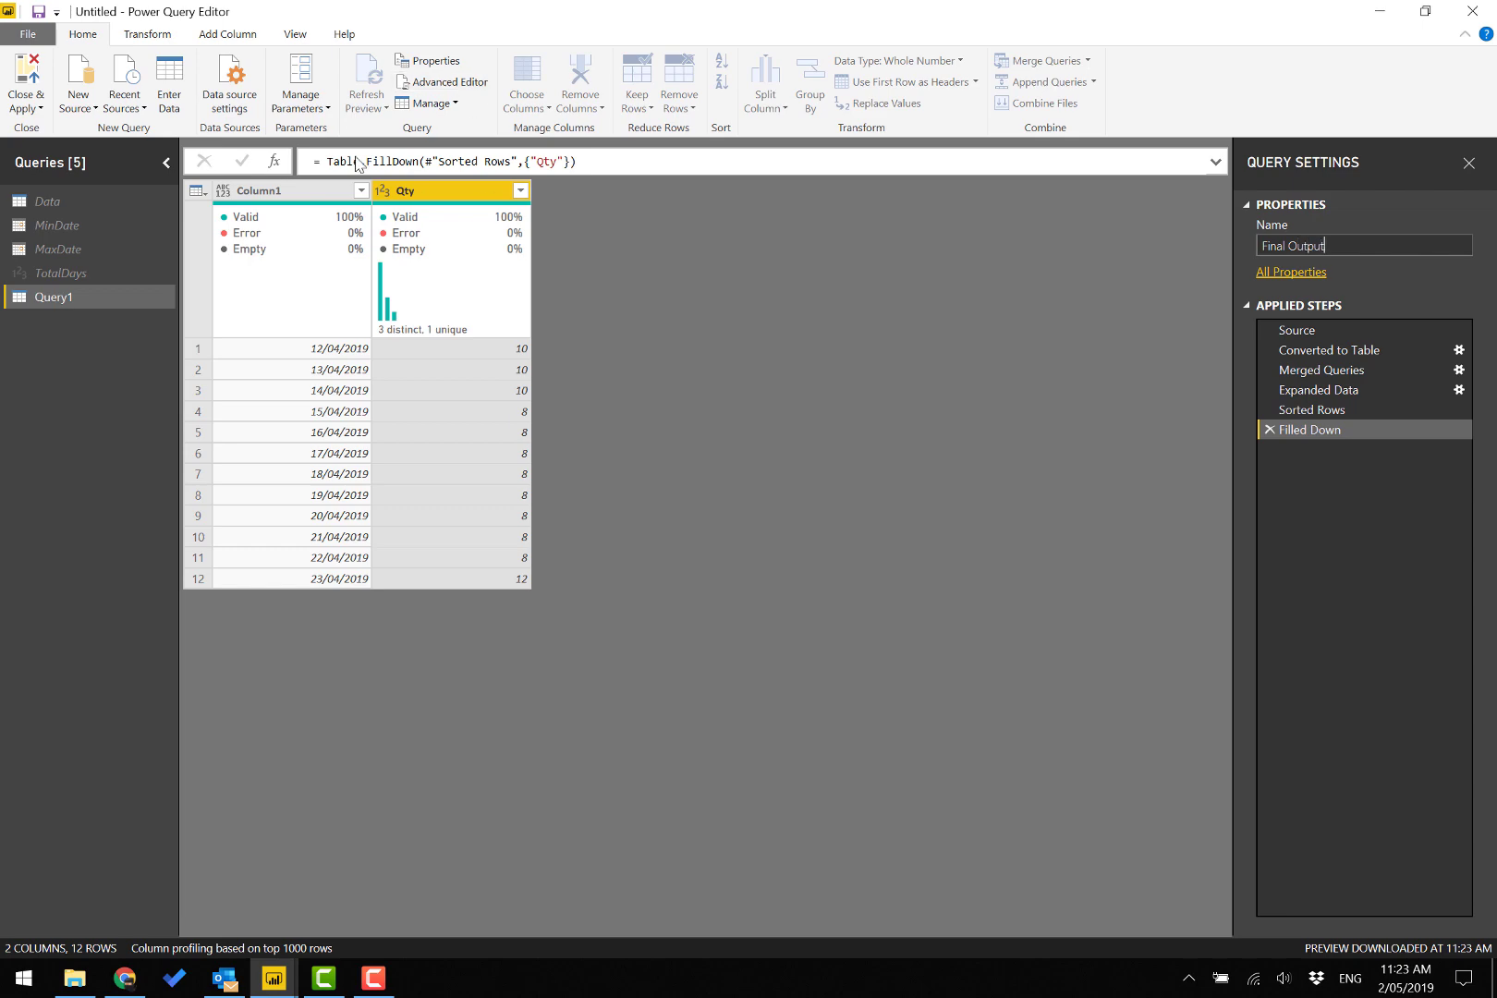